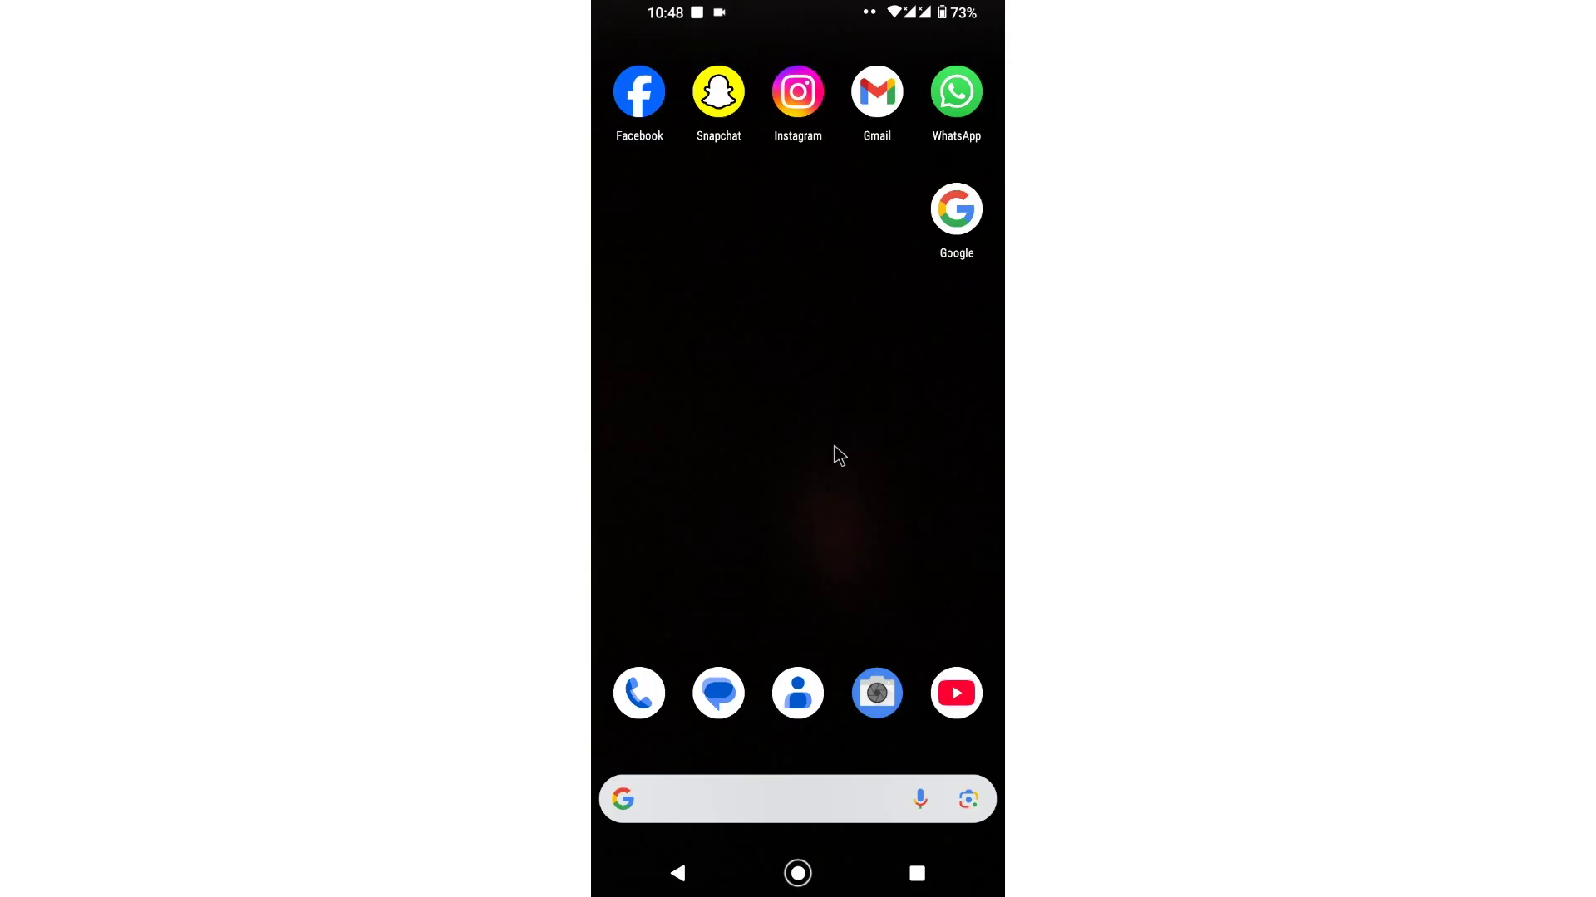
Step: Launch Instagram from its home screen icon
click(812, 101)
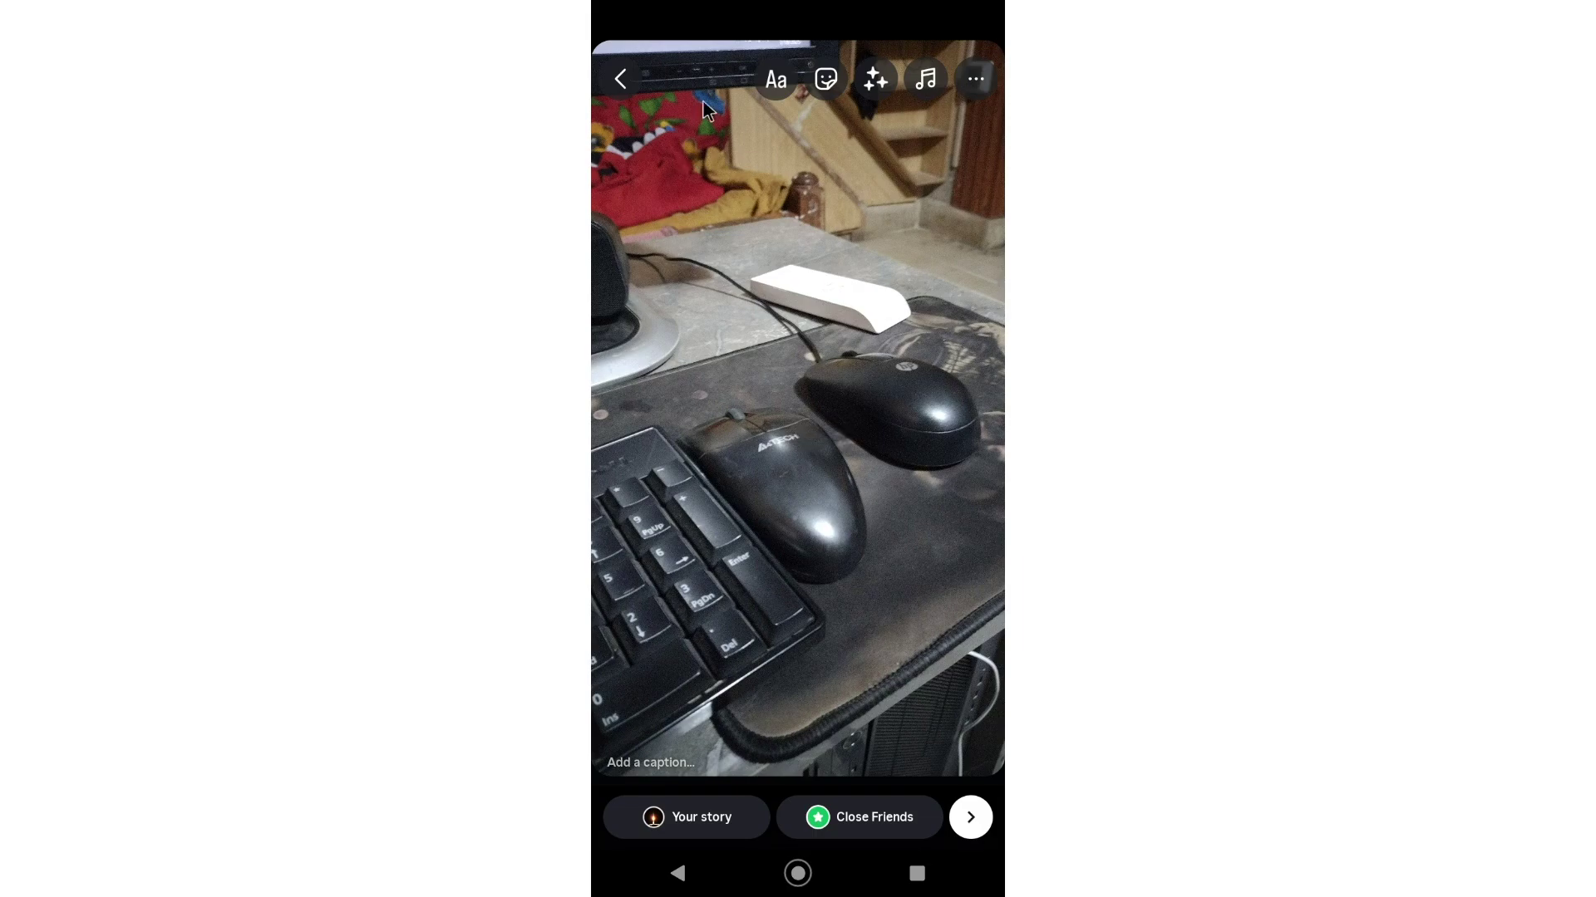
Step: Discard the old story photo, capture a new one and view its extra options
click(629, 82)
click(819, 480)
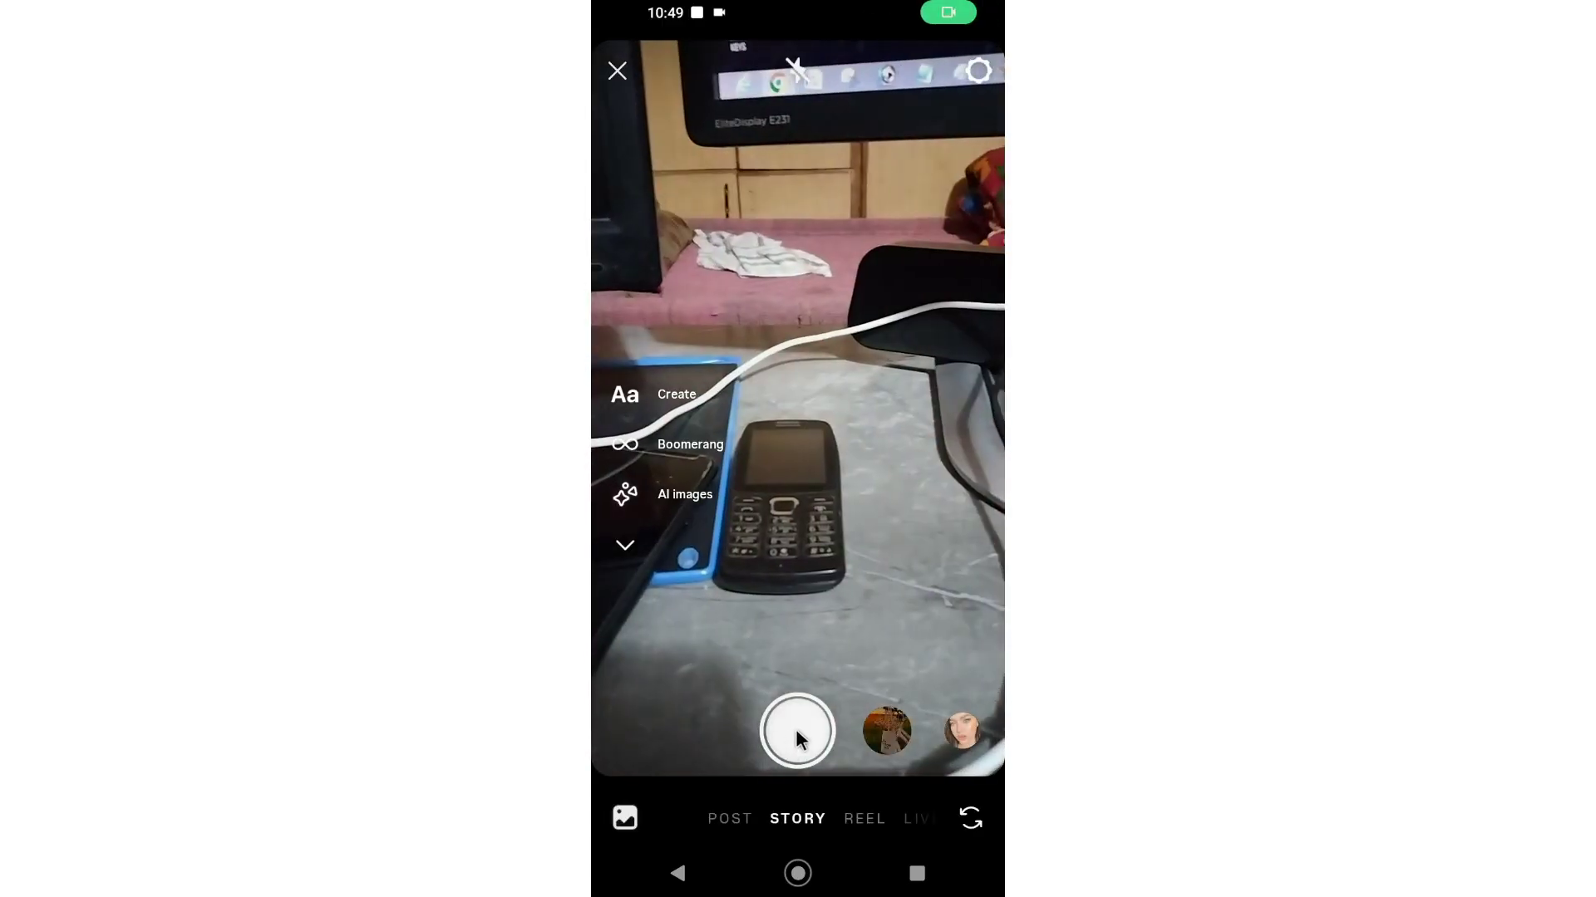
click(796, 729)
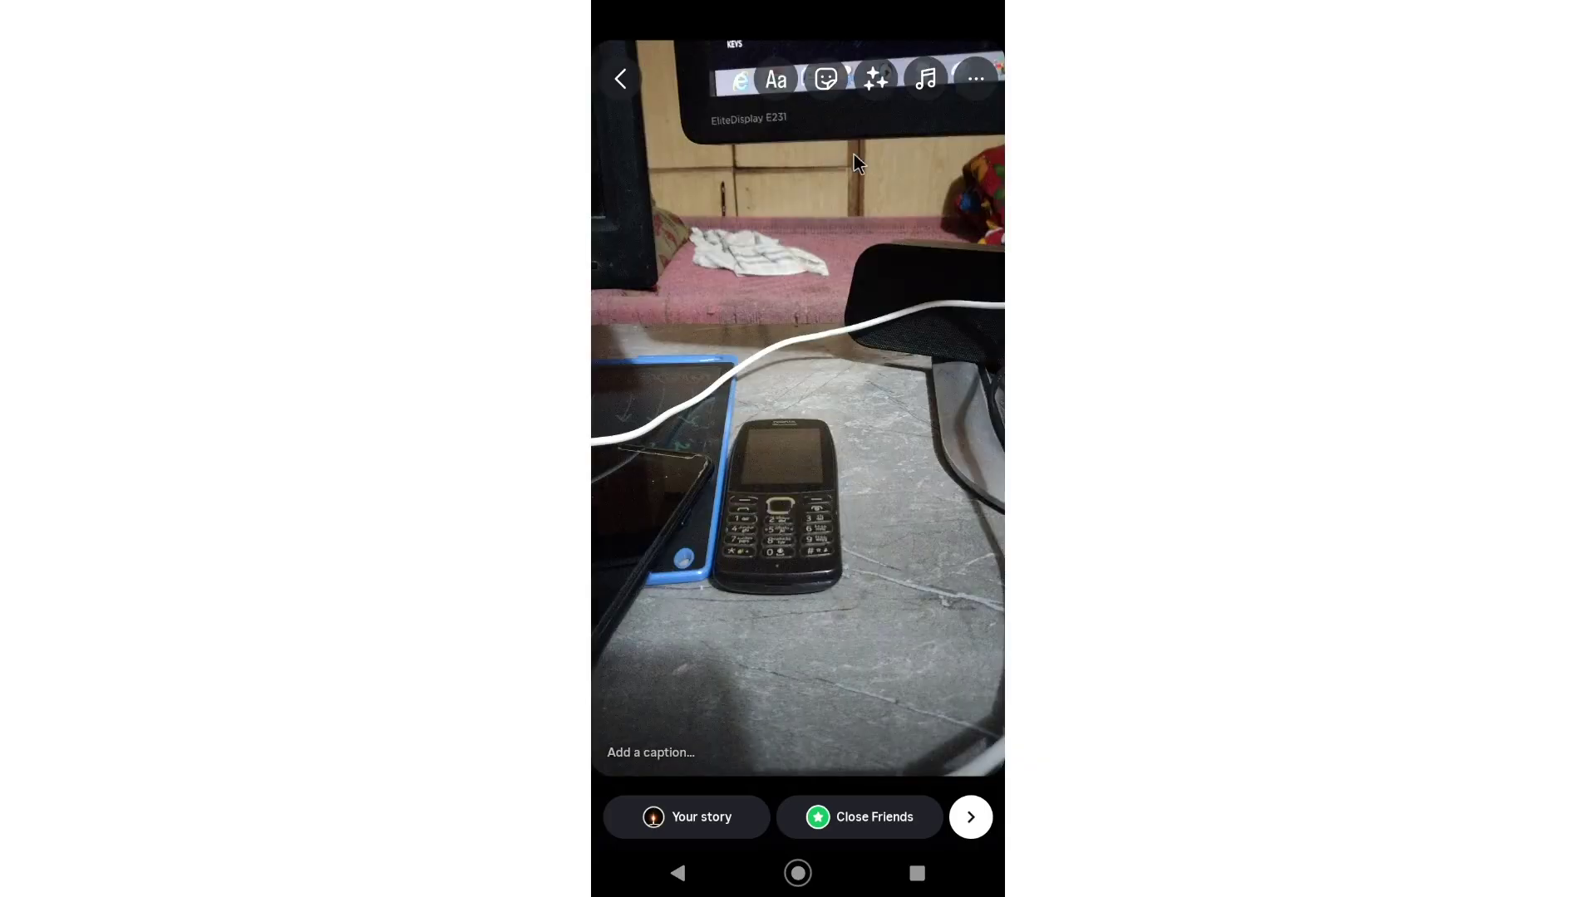
click(982, 75)
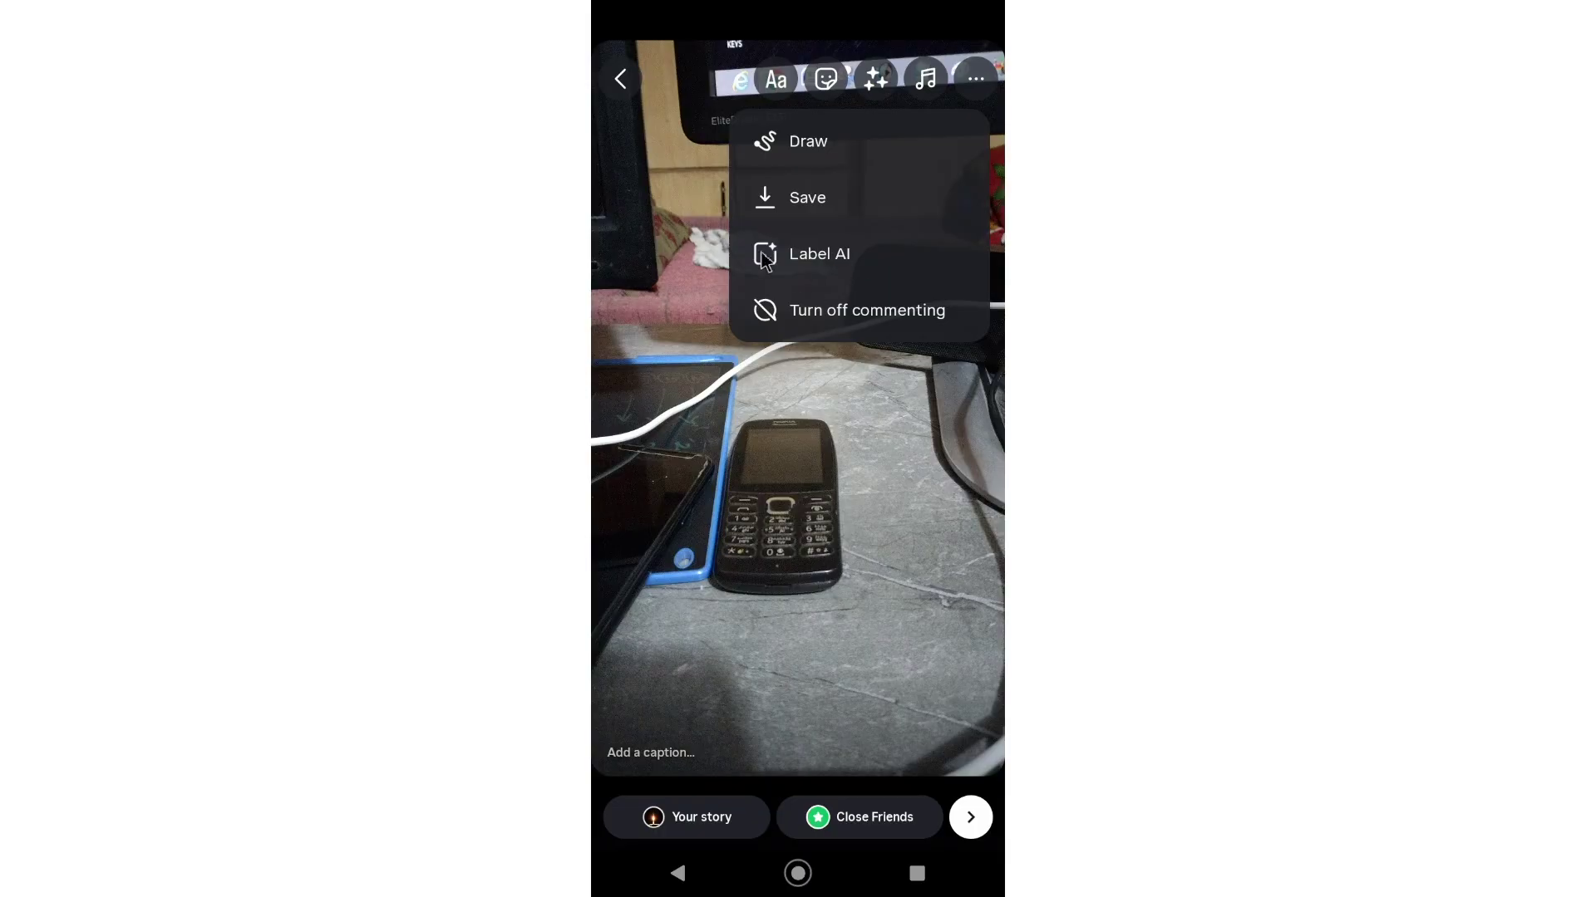
Step: Return to the home screen and swipe Instagram away in Recents
click(786, 884)
click(916, 874)
drag(897, 499, 854, 14)
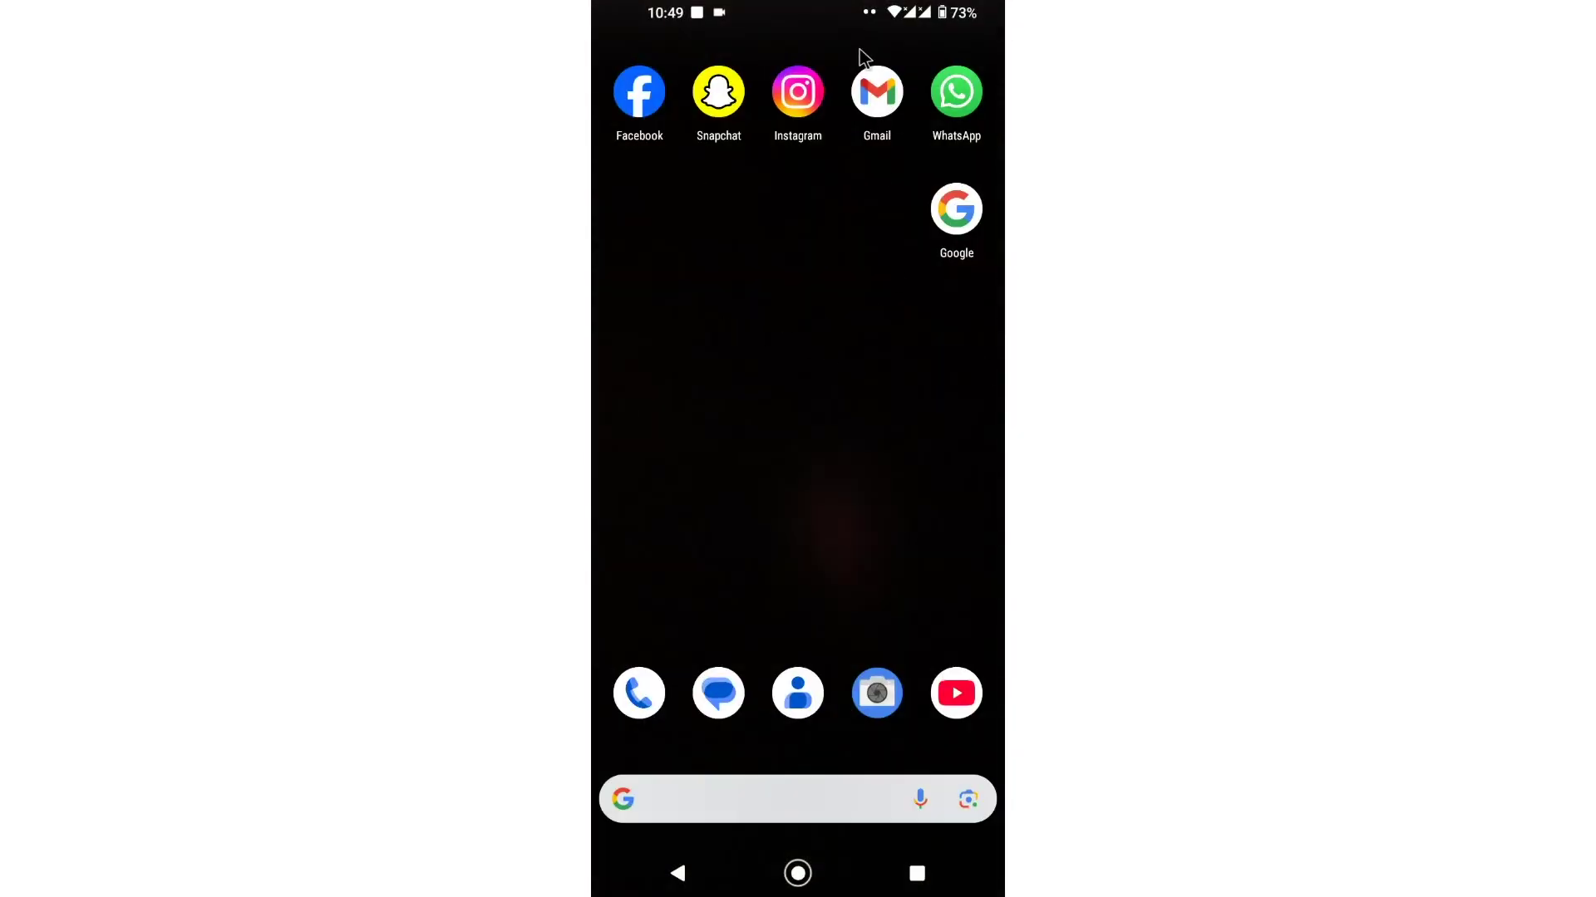
Step: Launch Play Store from the app drawer and search for 'instagram'
drag(803, 503, 835, 276)
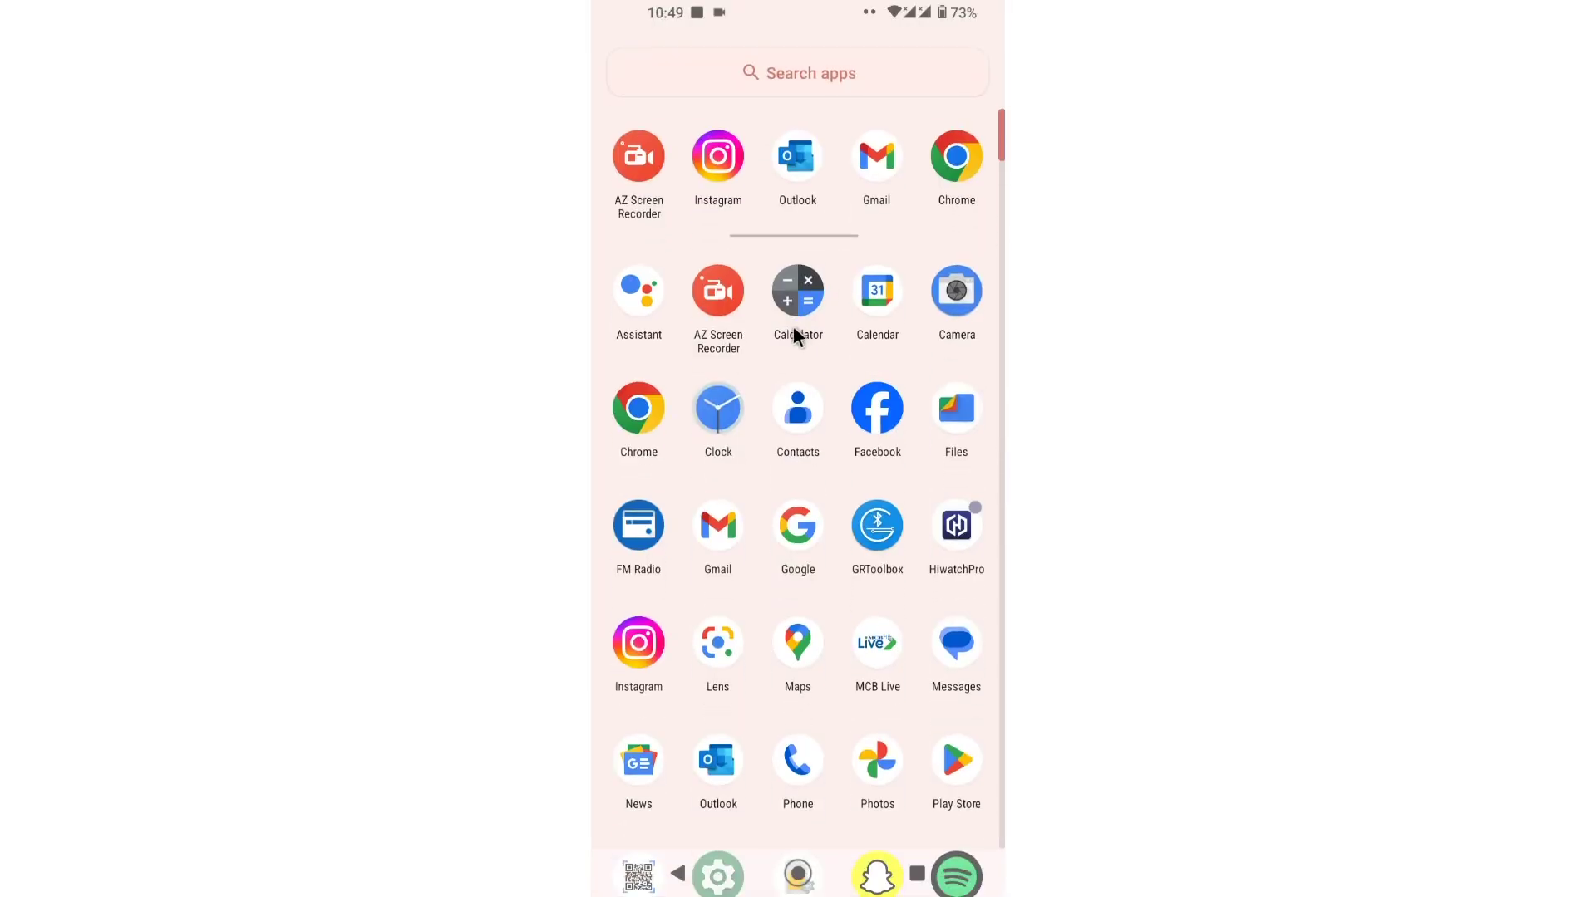
click(943, 756)
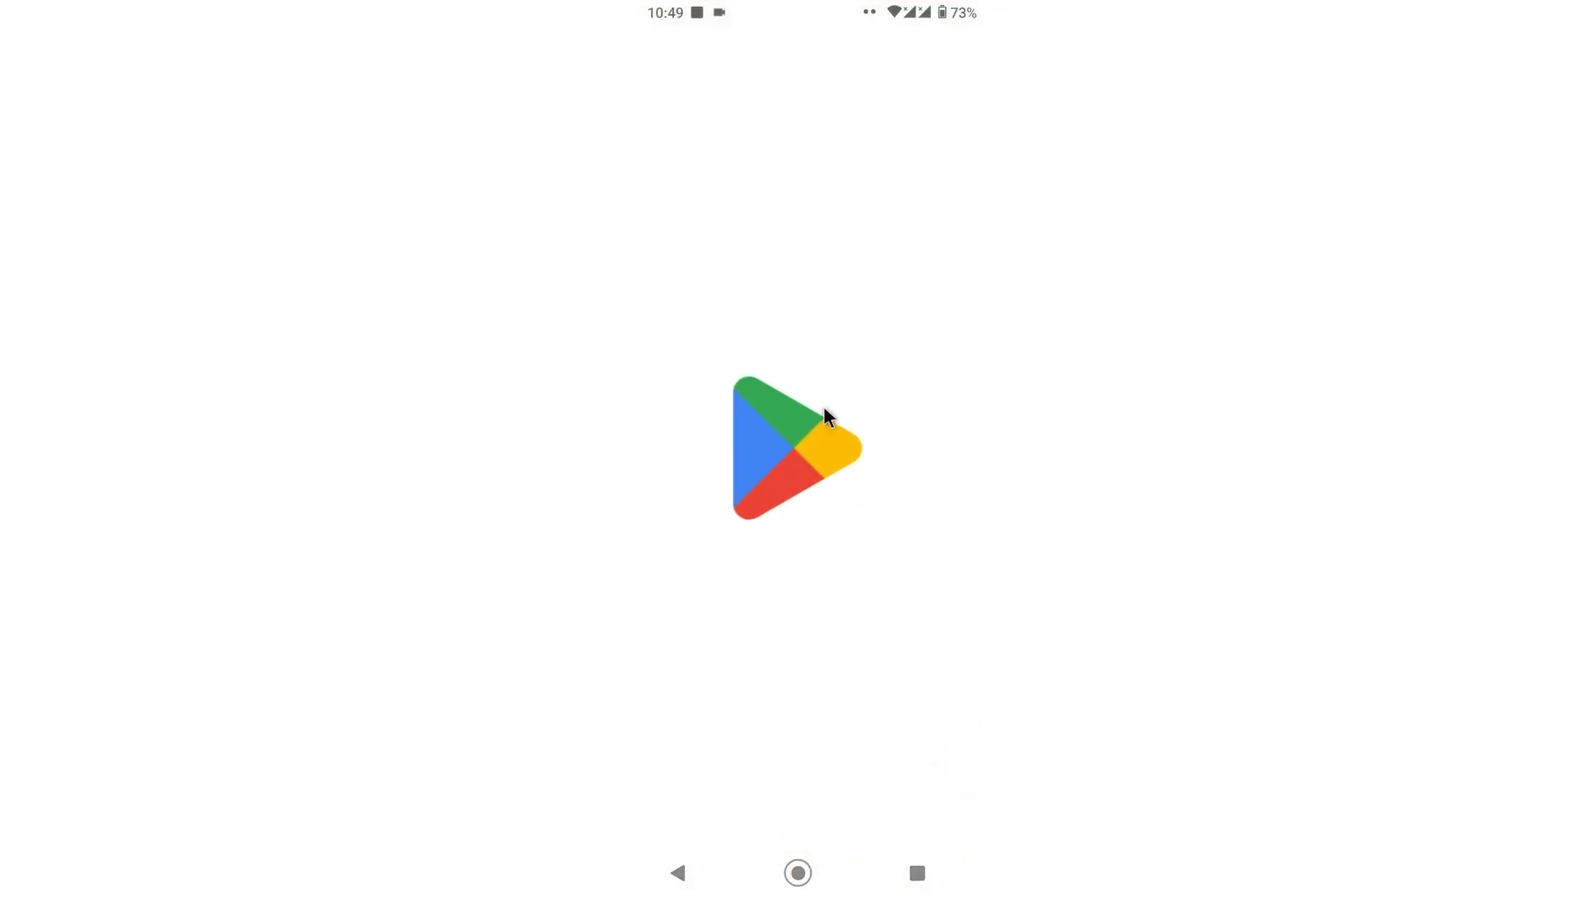
click(937, 804)
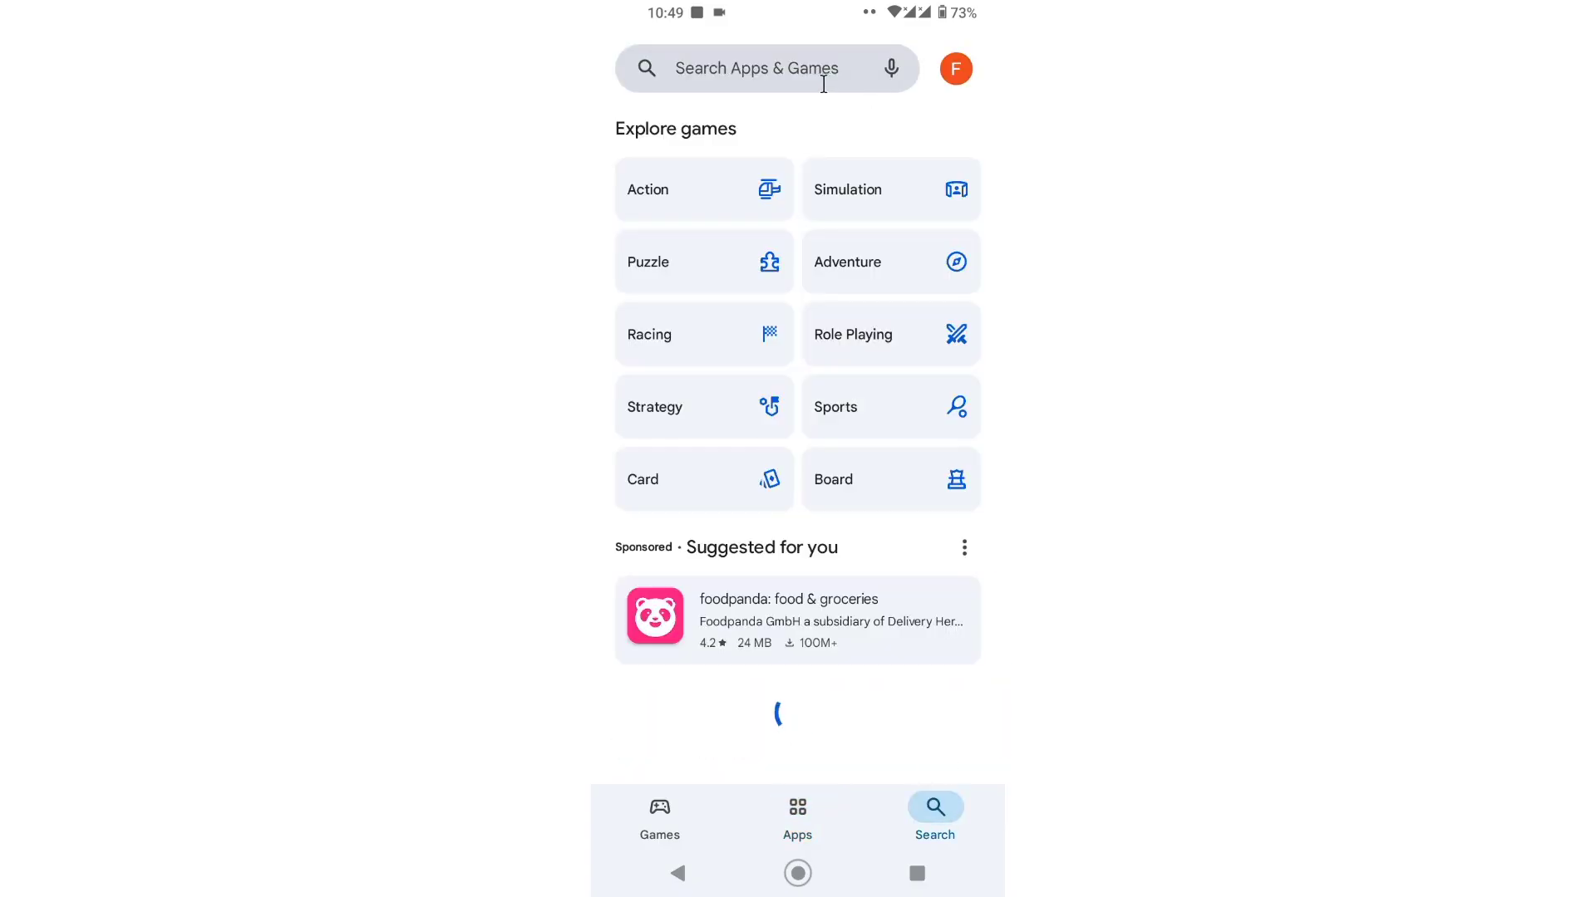
click(783, 68)
click(906, 642)
click(878, 752)
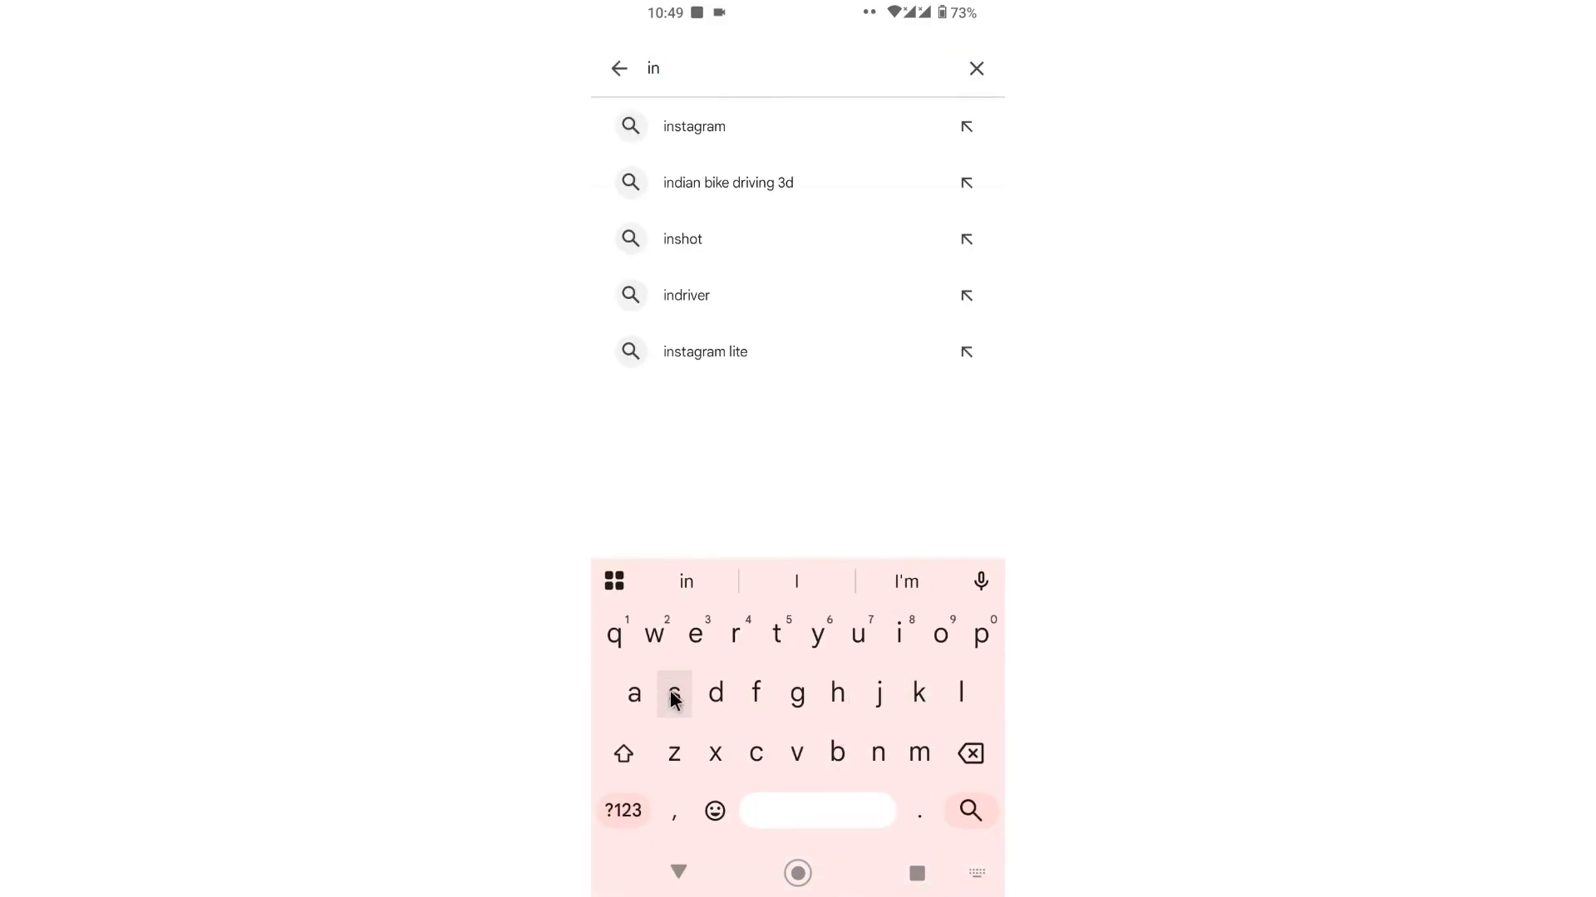
click(698, 140)
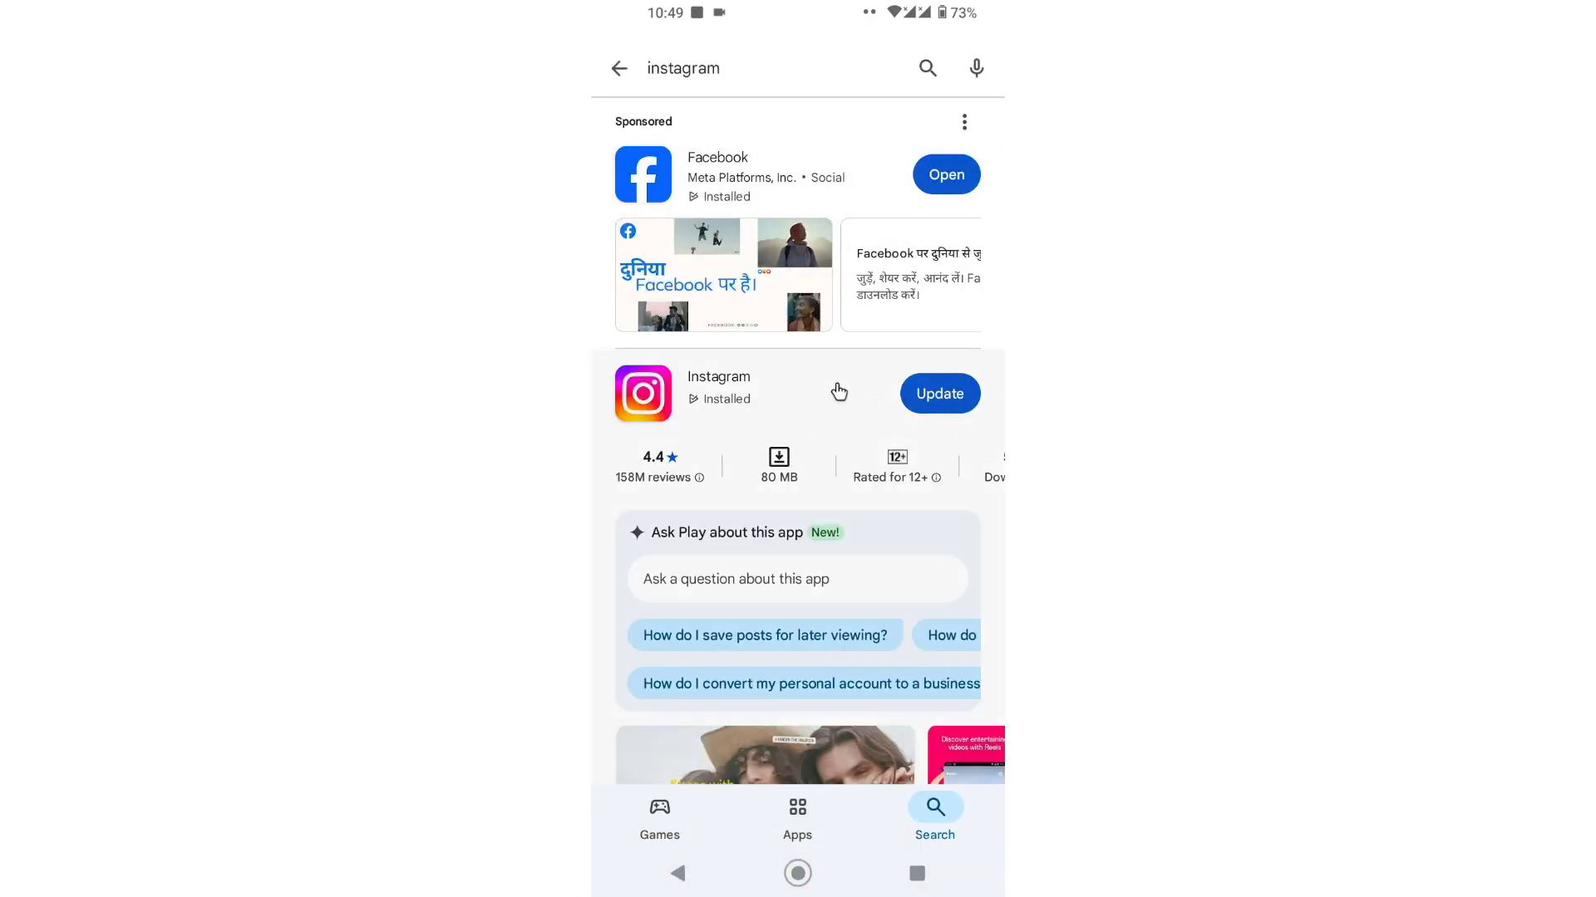
Step: Open Instagram's Play Store page and scroll down its listing
click(737, 389)
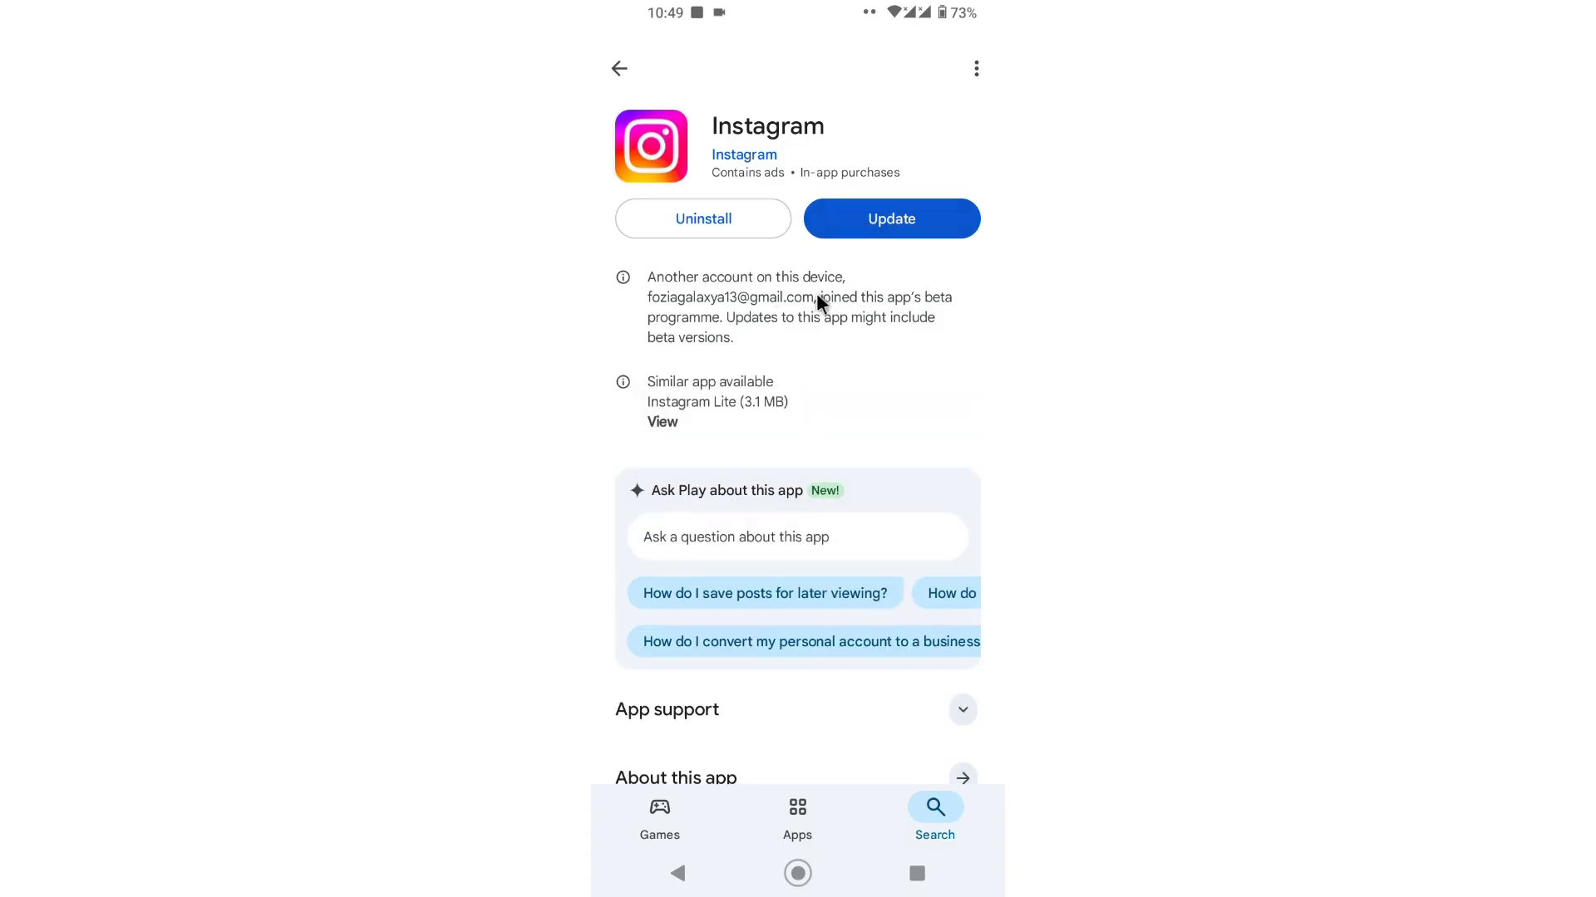
scroll(785, 498, down, 5)
scroll(852, 409, down, 2)
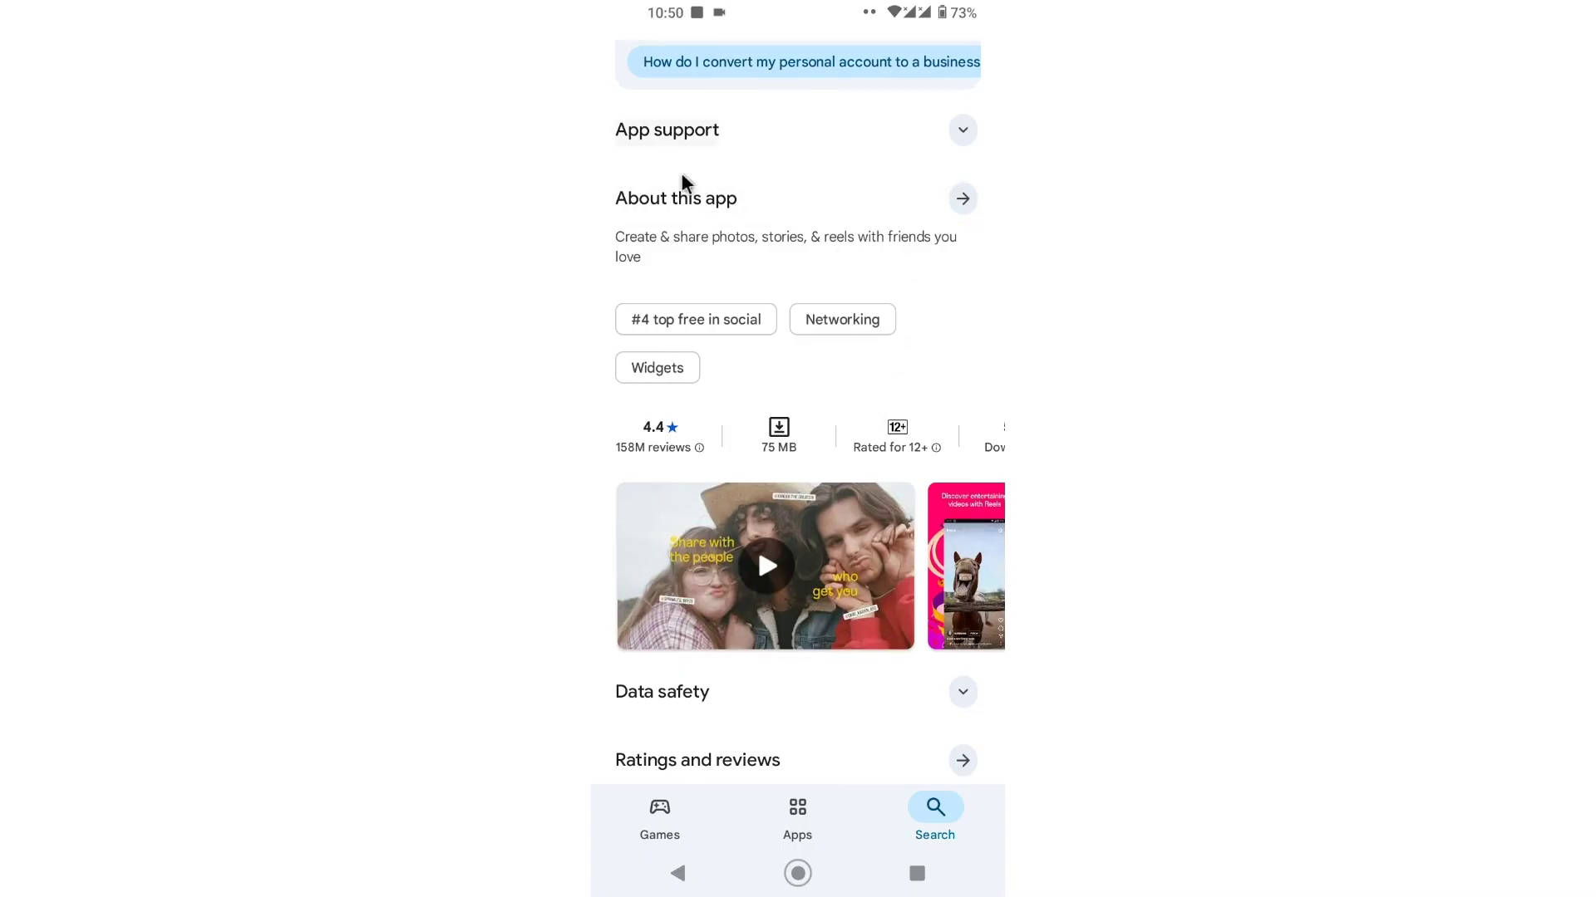
Step: Read About this app details (version 390.0.0.0.70, 88.50 MB) and return to the listing
click(905, 220)
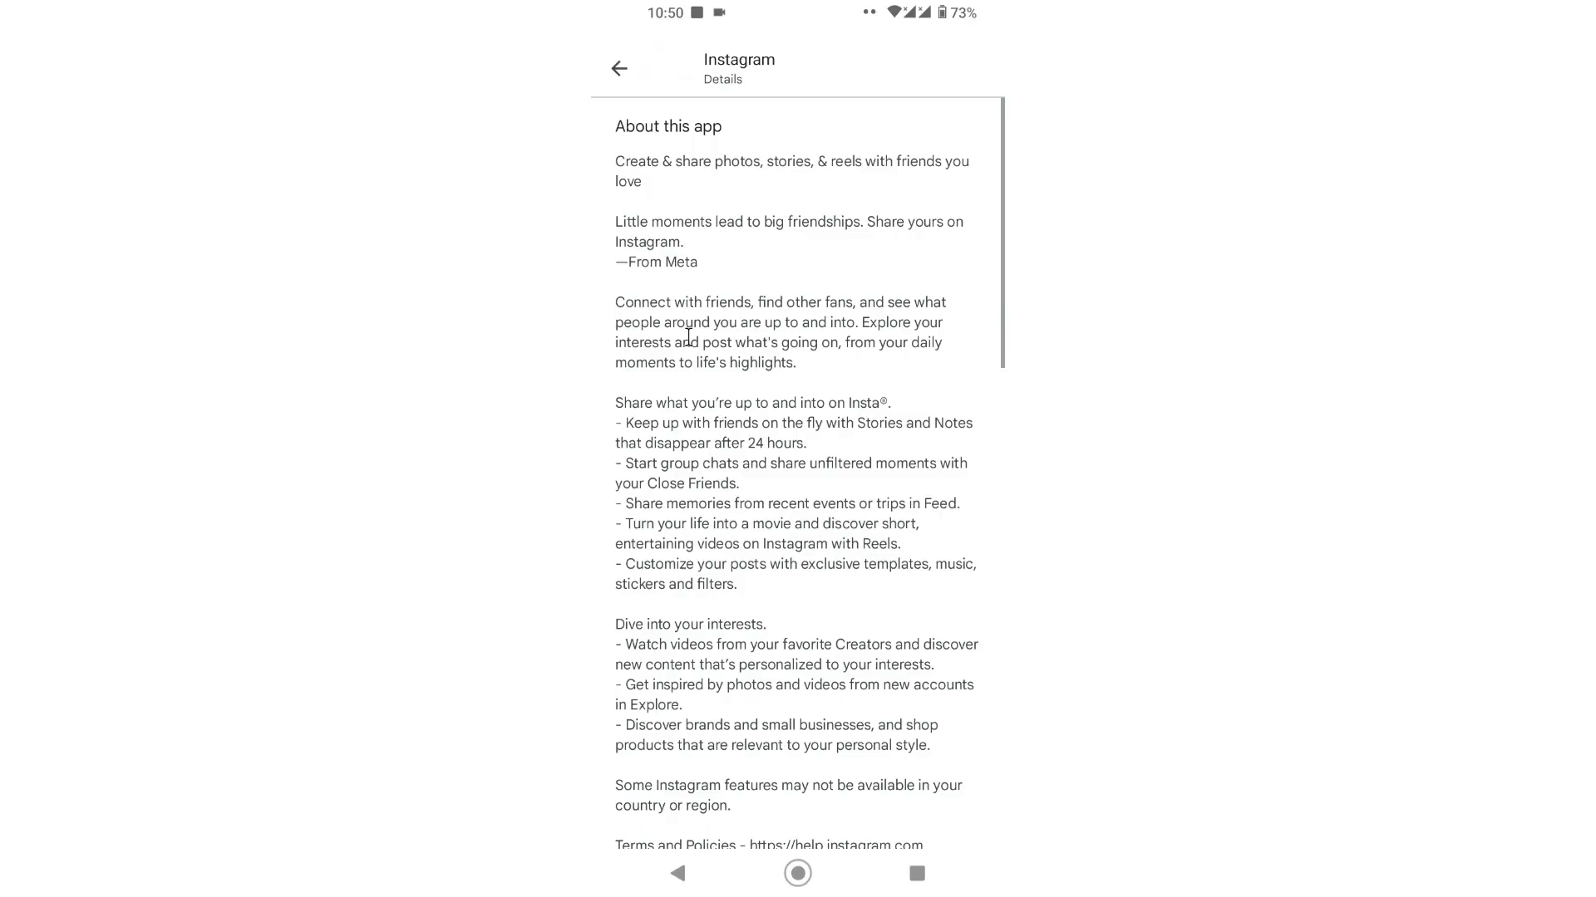
scroll(728, 365, down, 5)
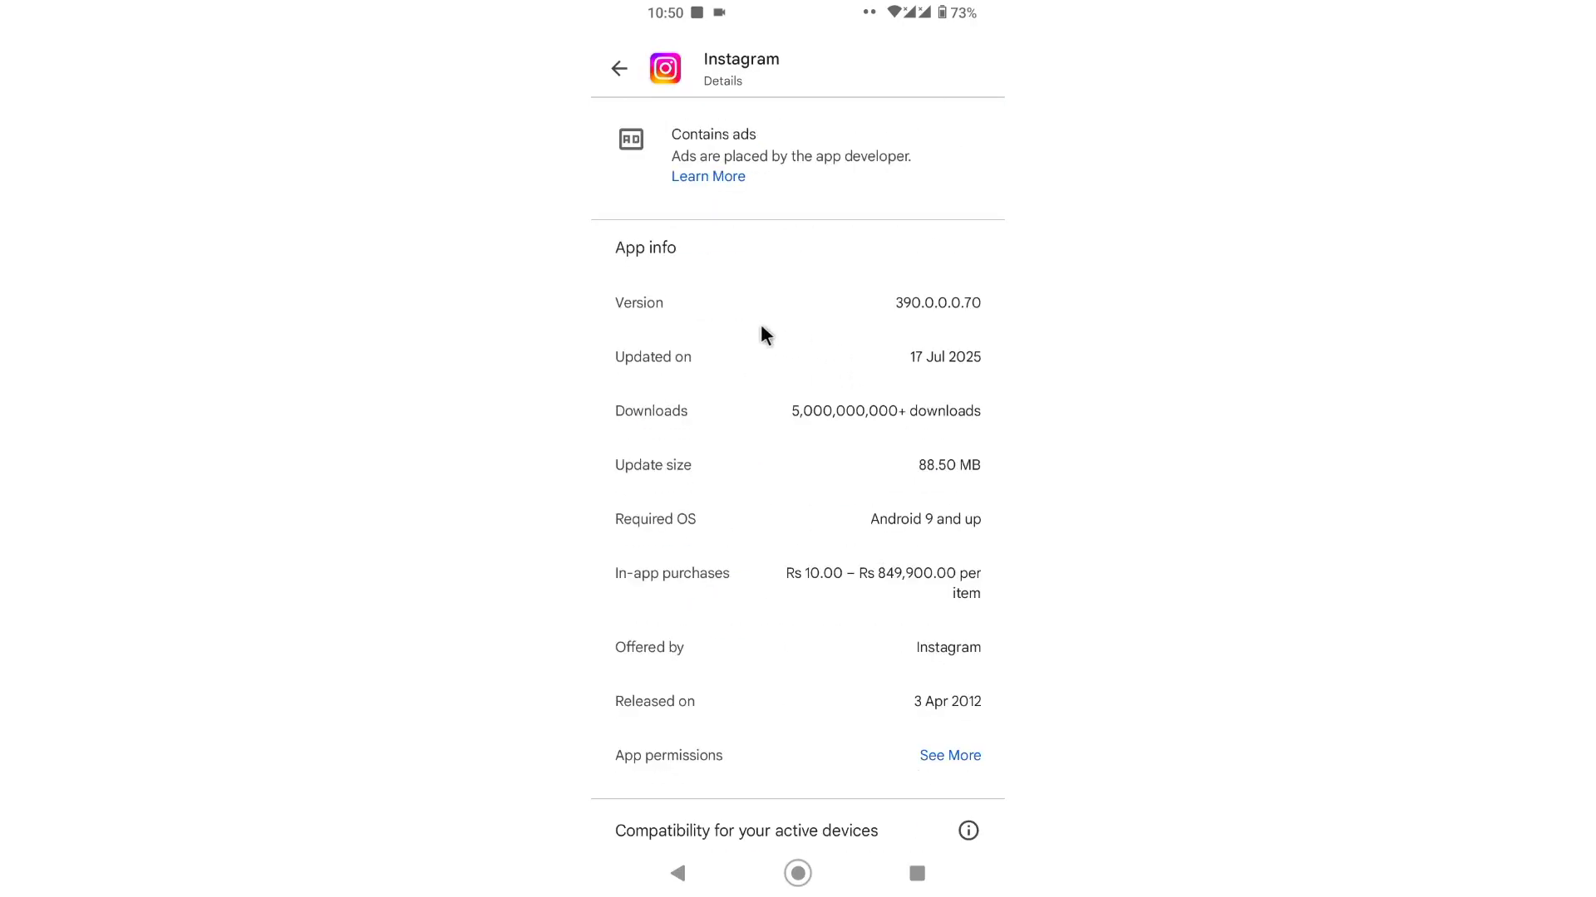
scroll(972, 367, down, 1)
scroll(965, 356, down, 1)
scroll(864, 357, up, 2)
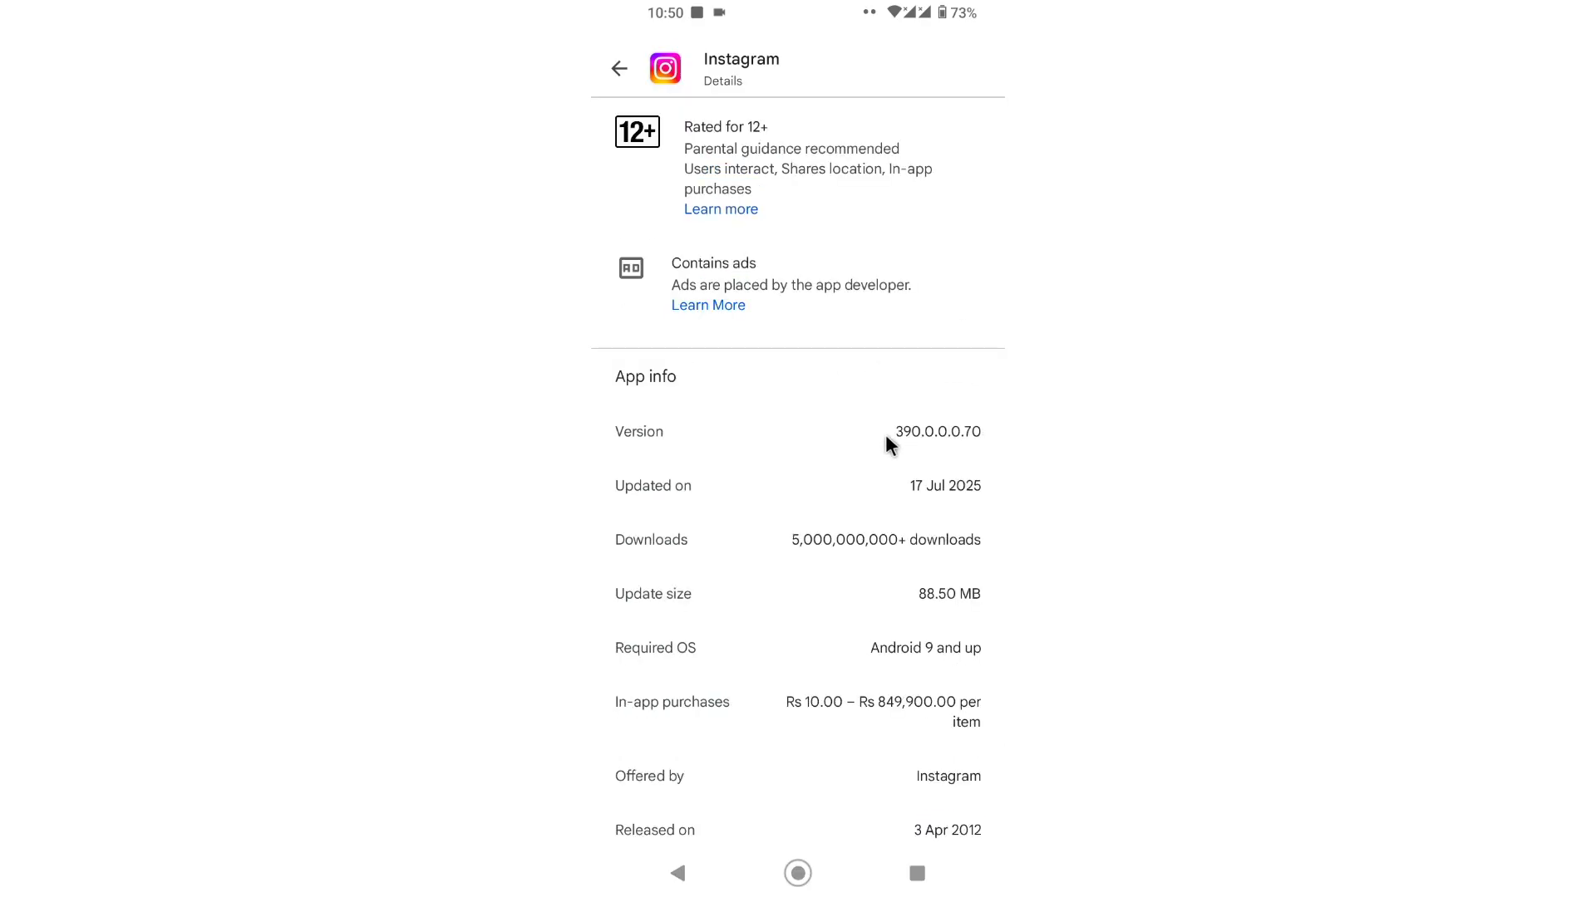
scroll(940, 427, up, 5)
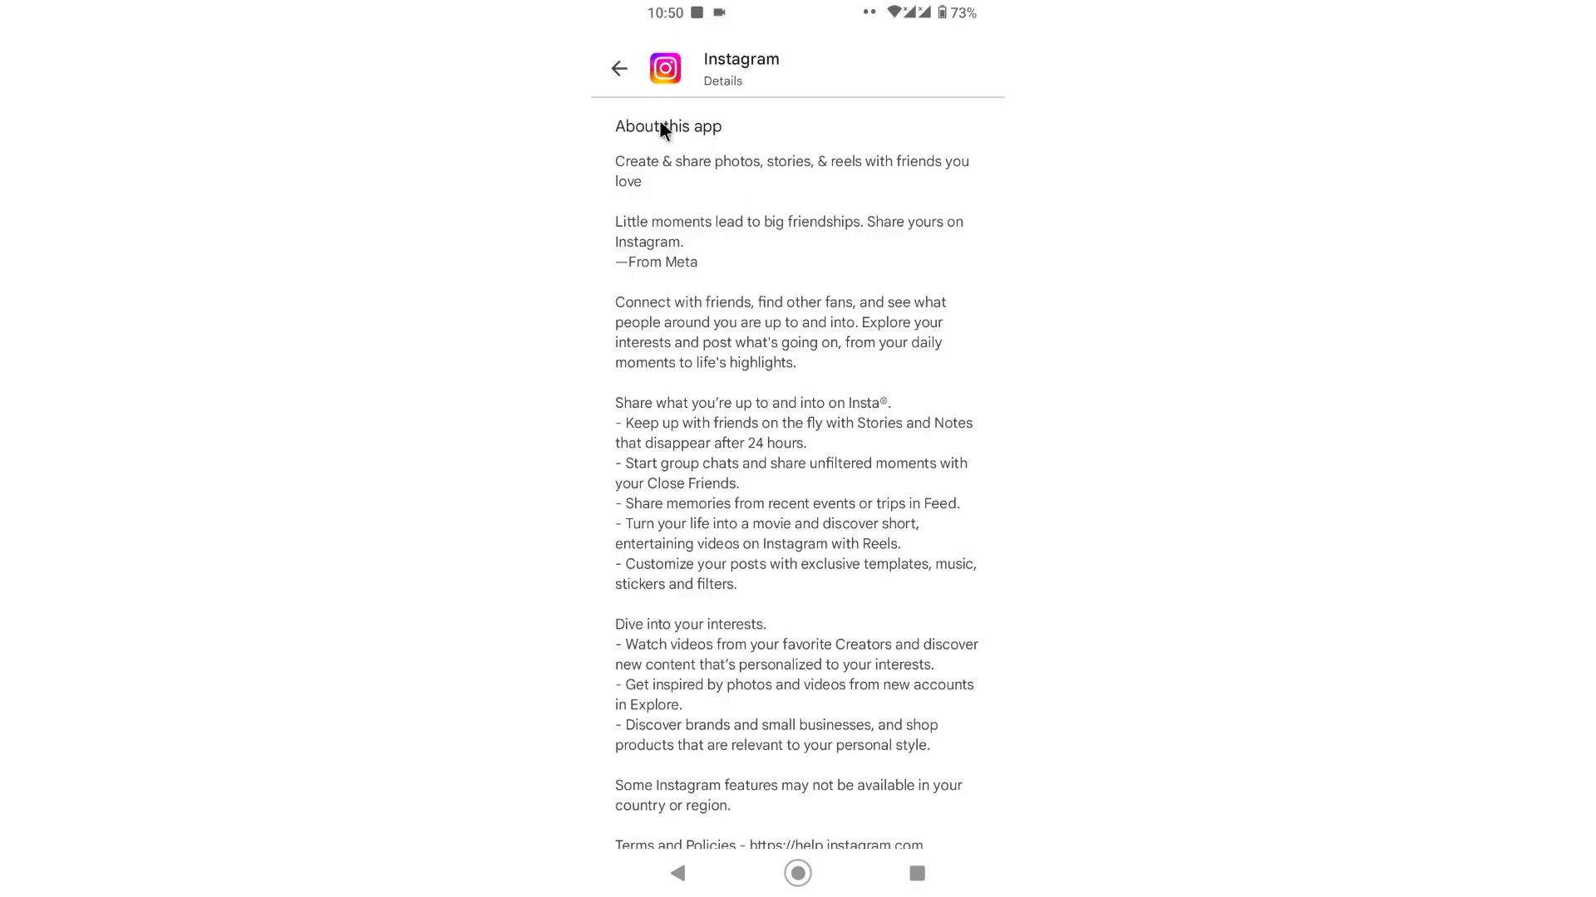
click(620, 72)
scroll(914, 391, up, 5)
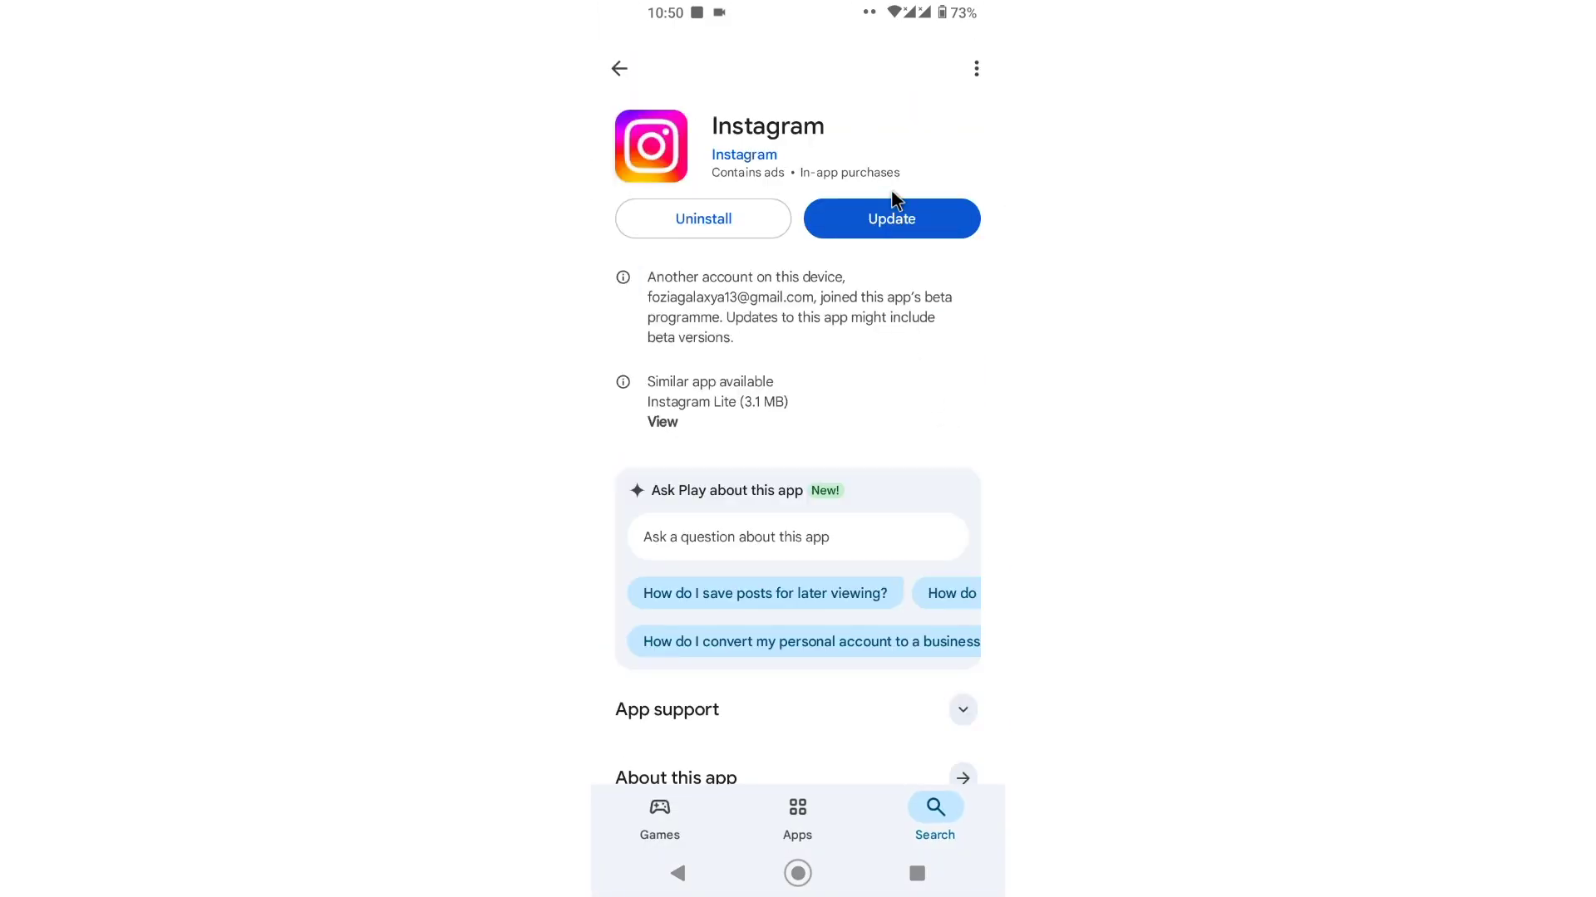
Step: Start the Instagram update and scroll the store page while it installs
click(888, 216)
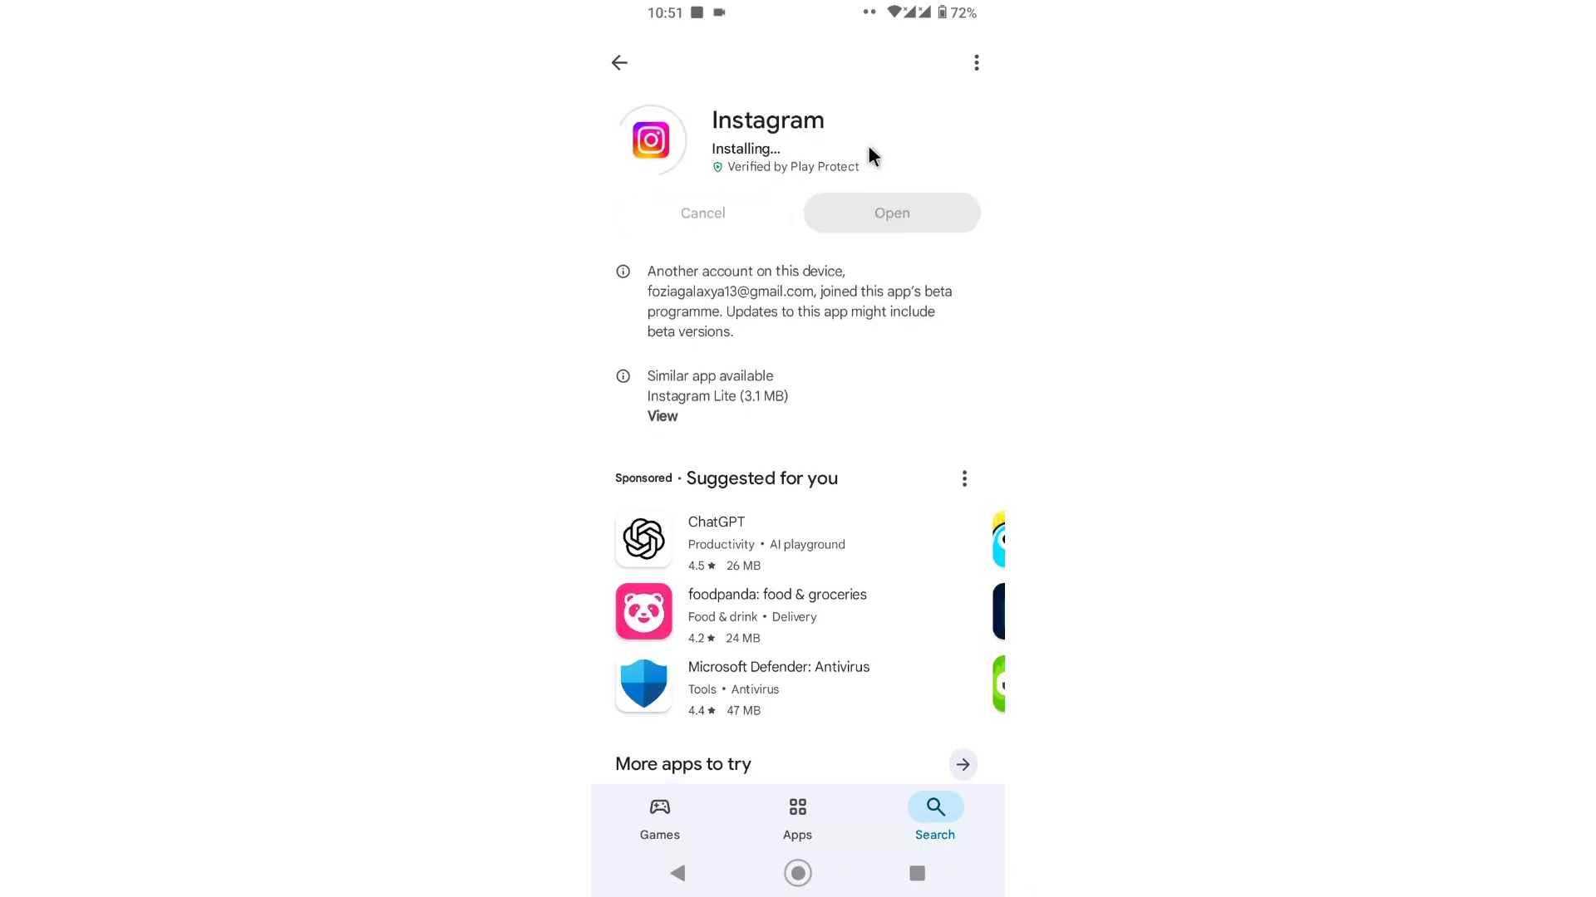
scroll(867, 146, down, 10)
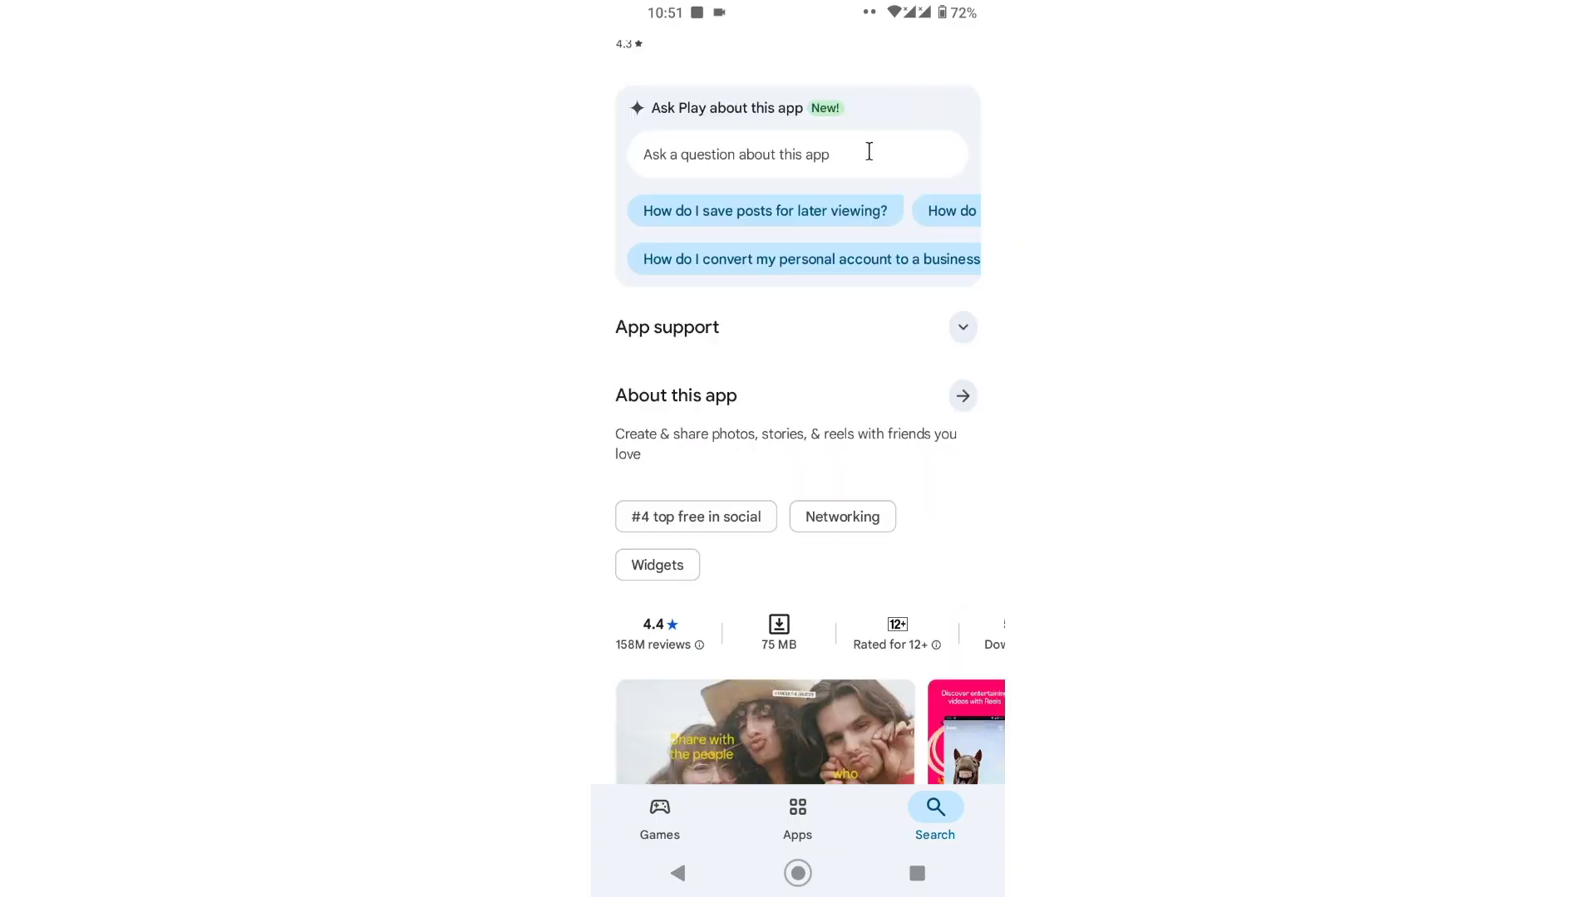
drag(820, 388, 820, 381)
scroll(814, 384, down, 3)
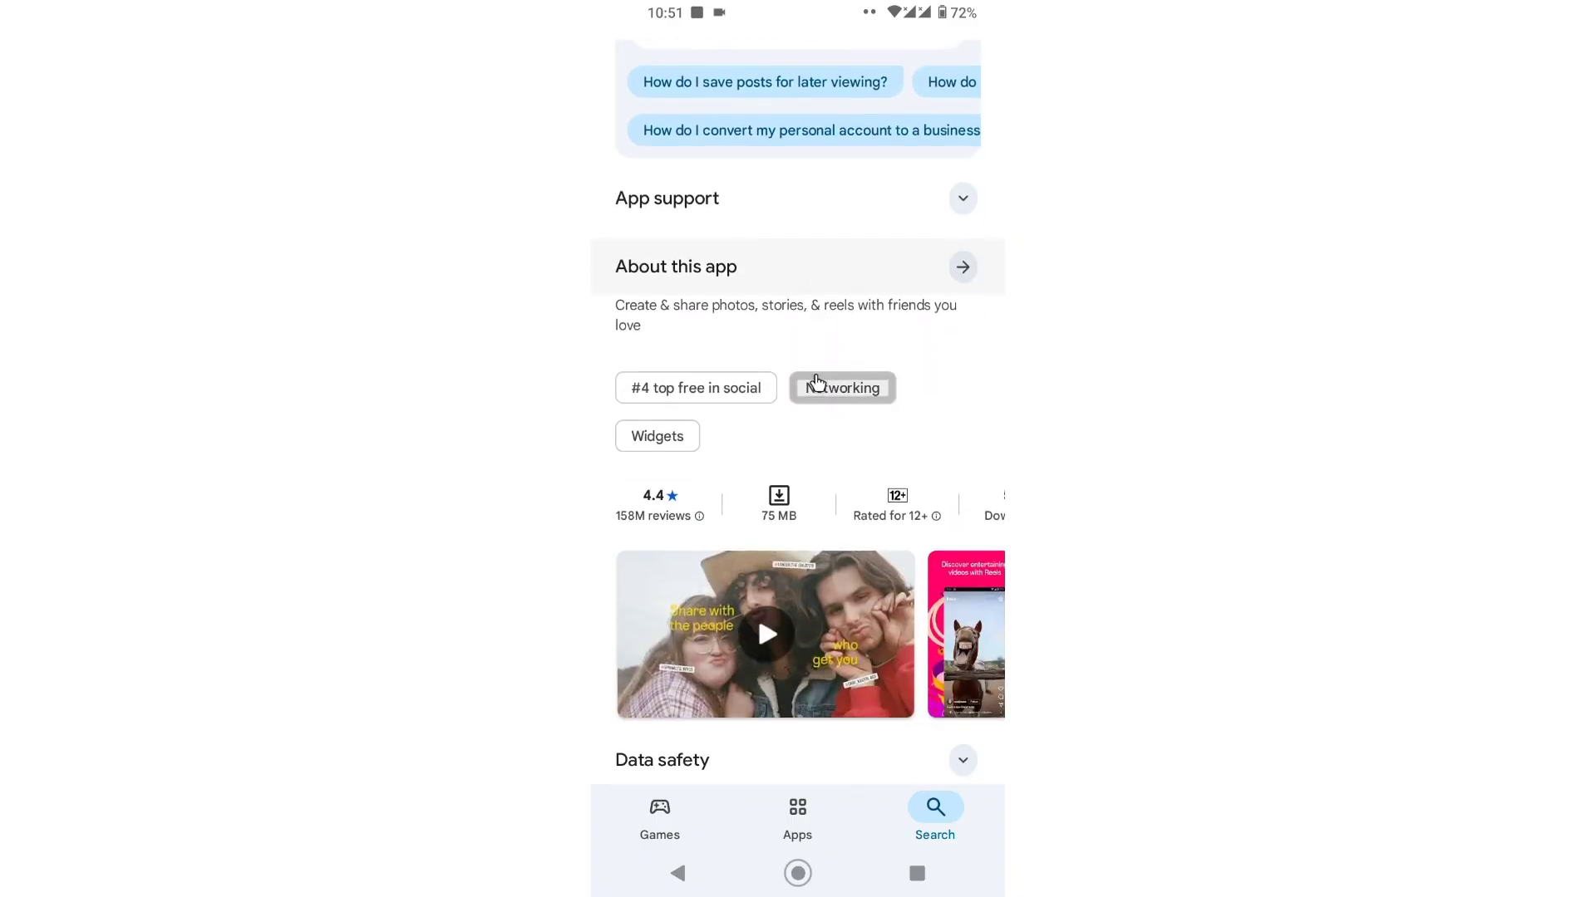
scroll(687, 288, down, 5)
scroll(735, 341, up, 15)
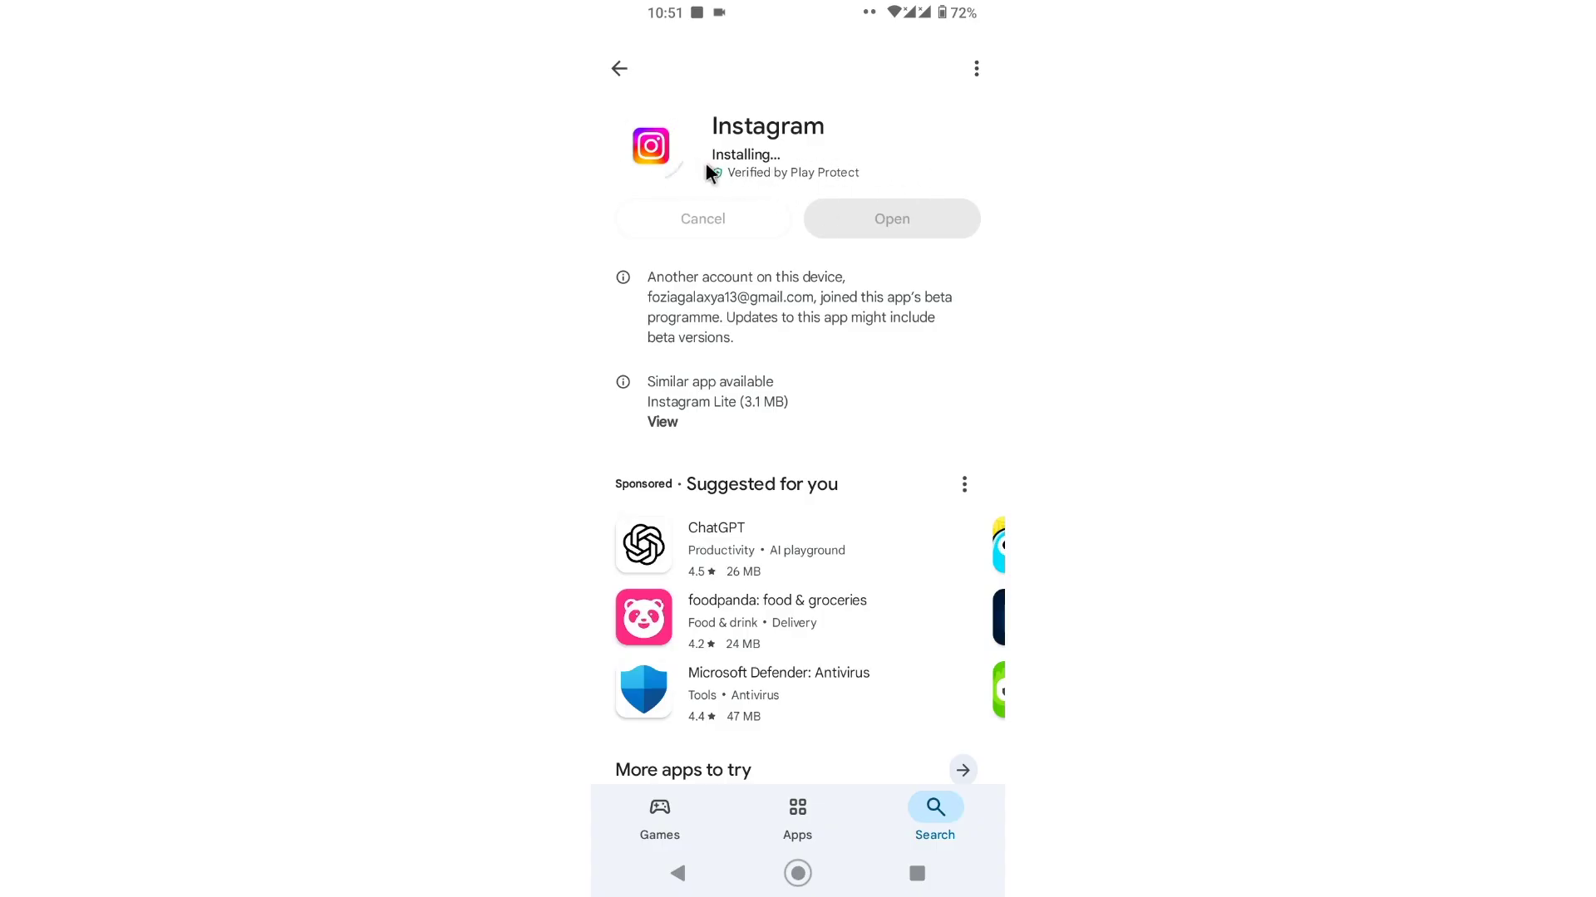
scroll(773, 242, down, 10)
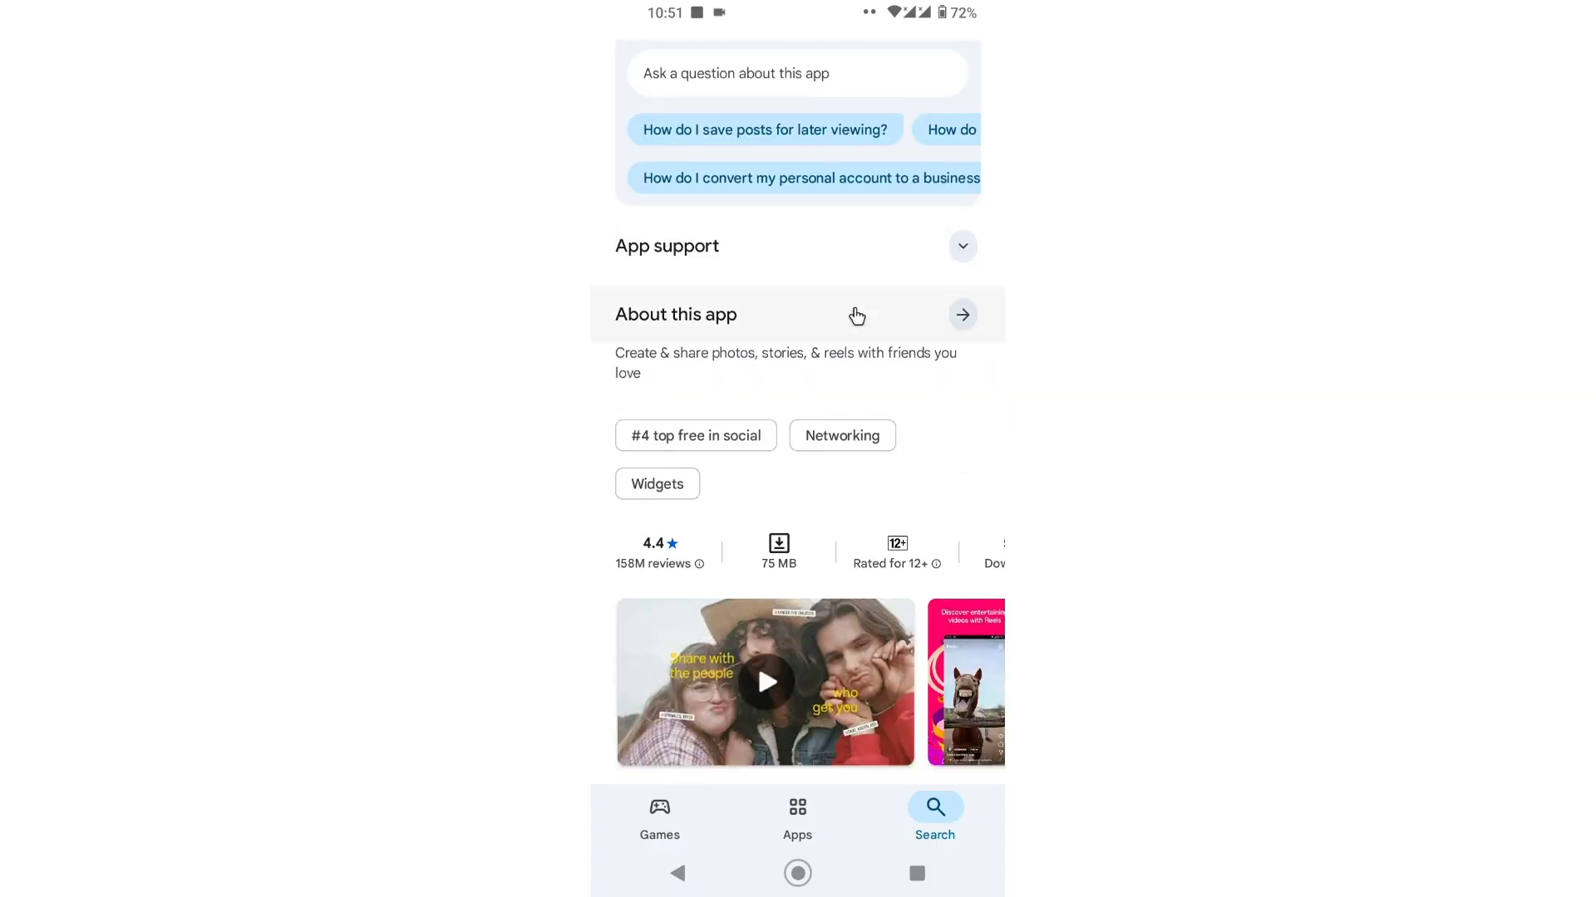
scroll(802, 321, down, 10)
scroll(798, 319, up, 15)
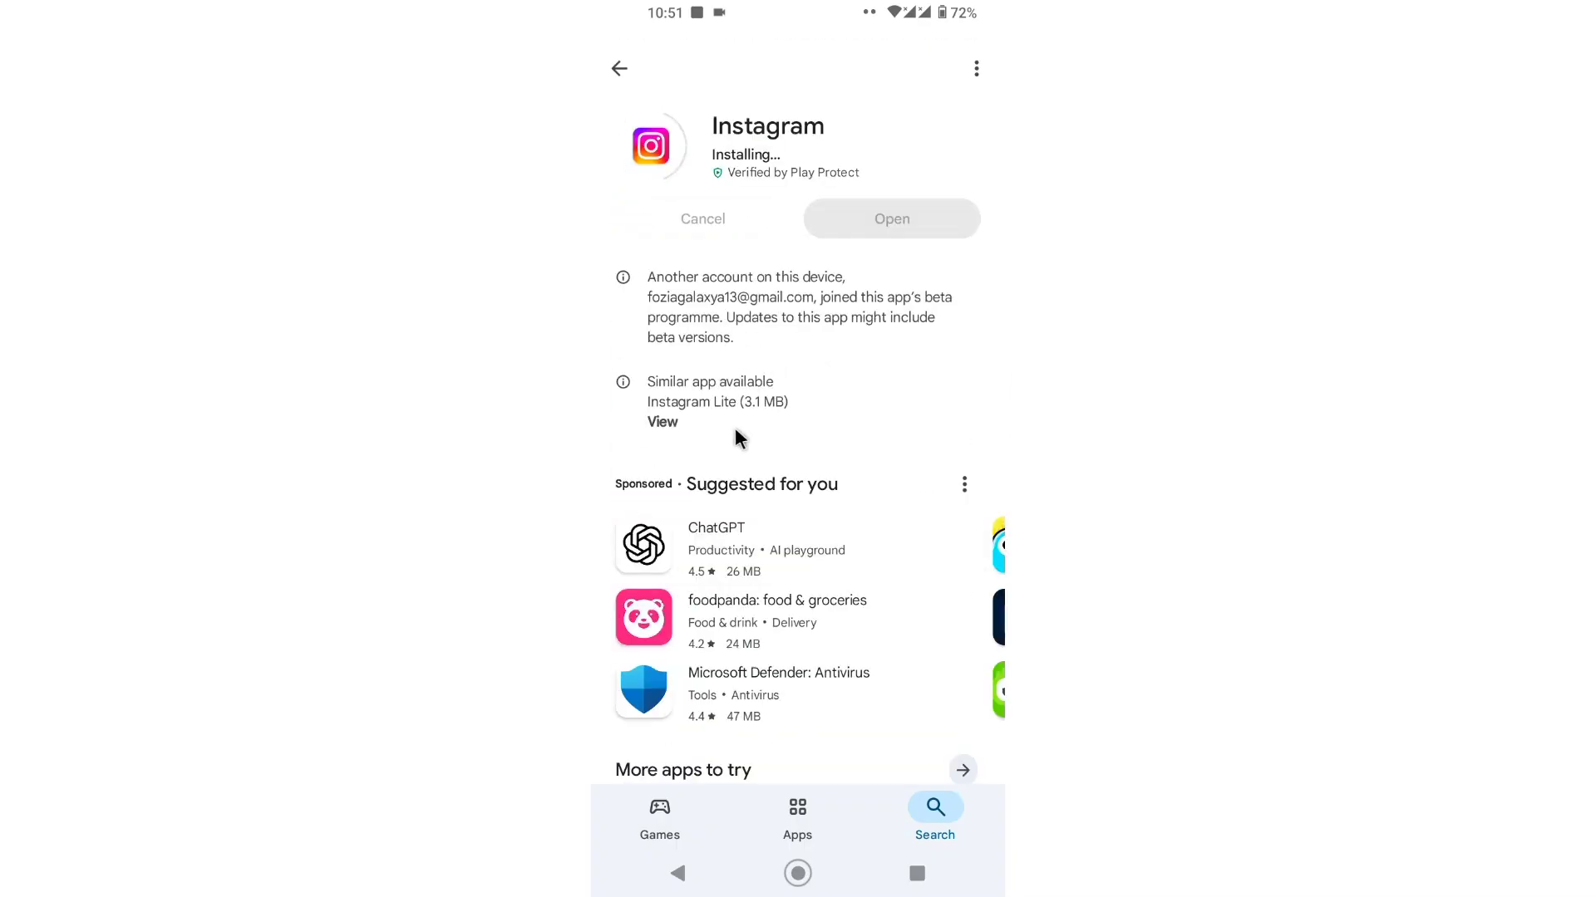
scroll(849, 339, down, 5)
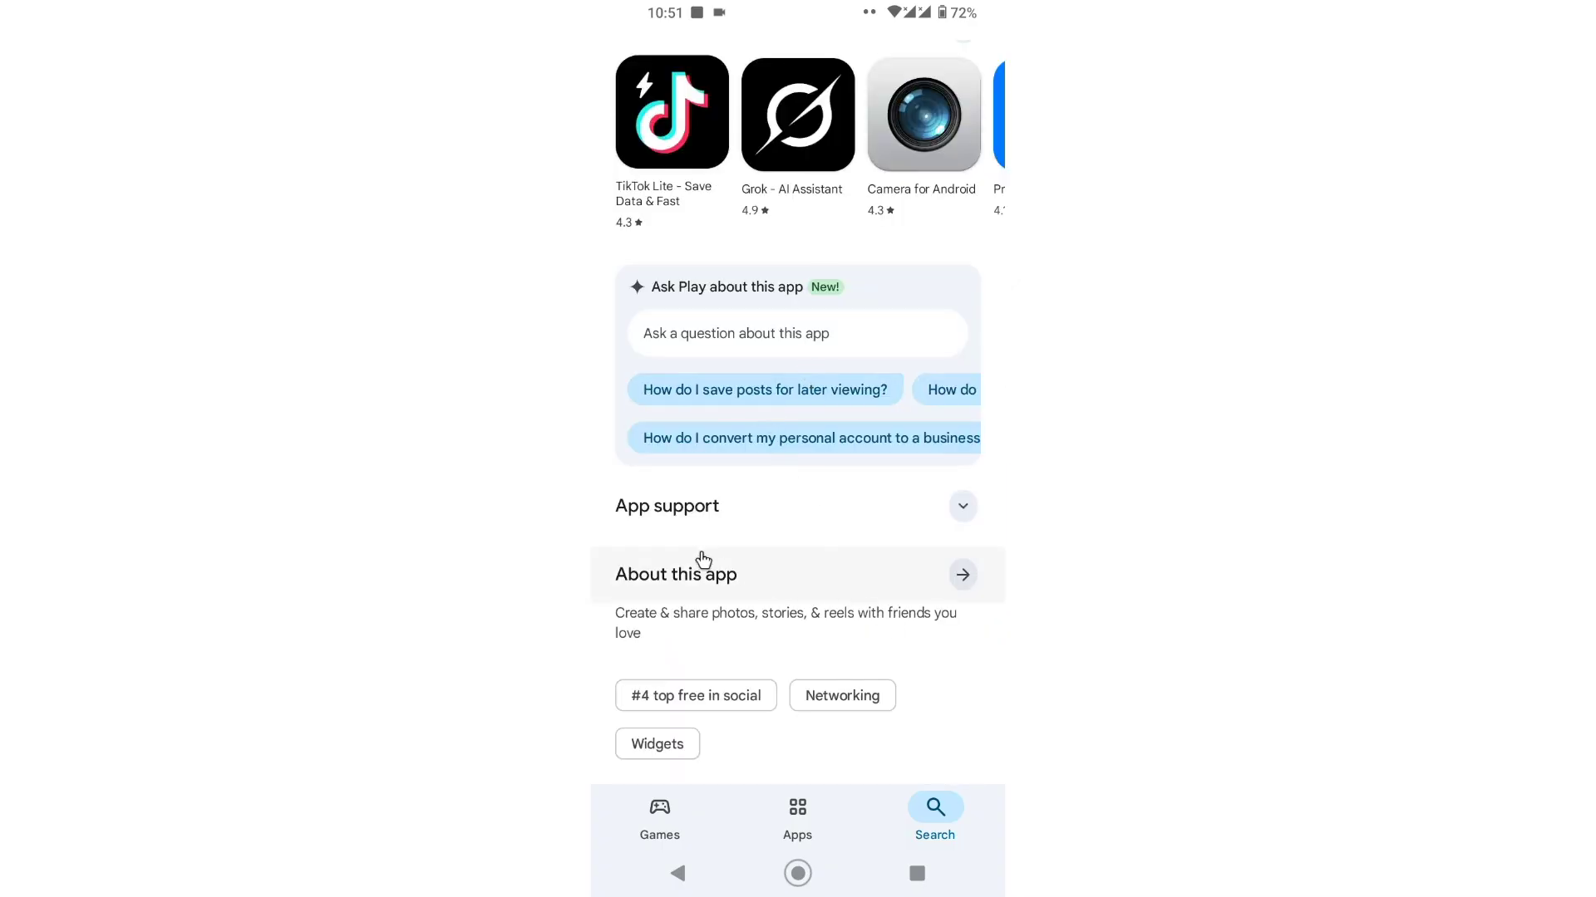
scroll(862, 570, down, 1)
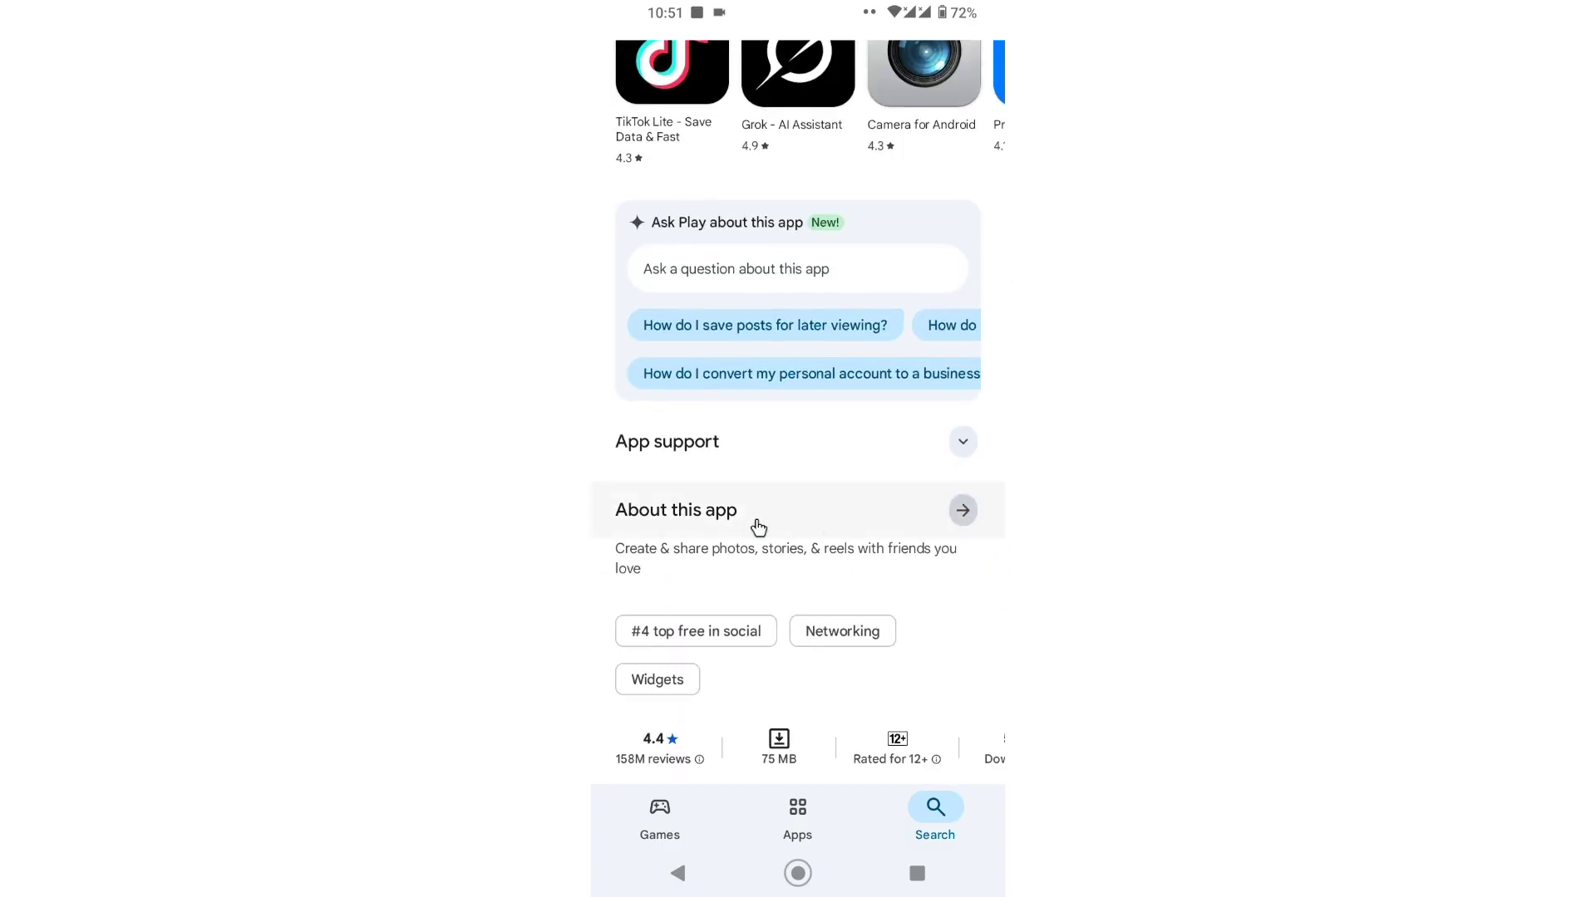
Step: Read About this app through App info (version 390.0.0.0.70), then return to the listing
click(768, 525)
scroll(721, 326, down, 1)
scroll(721, 326, up, 1)
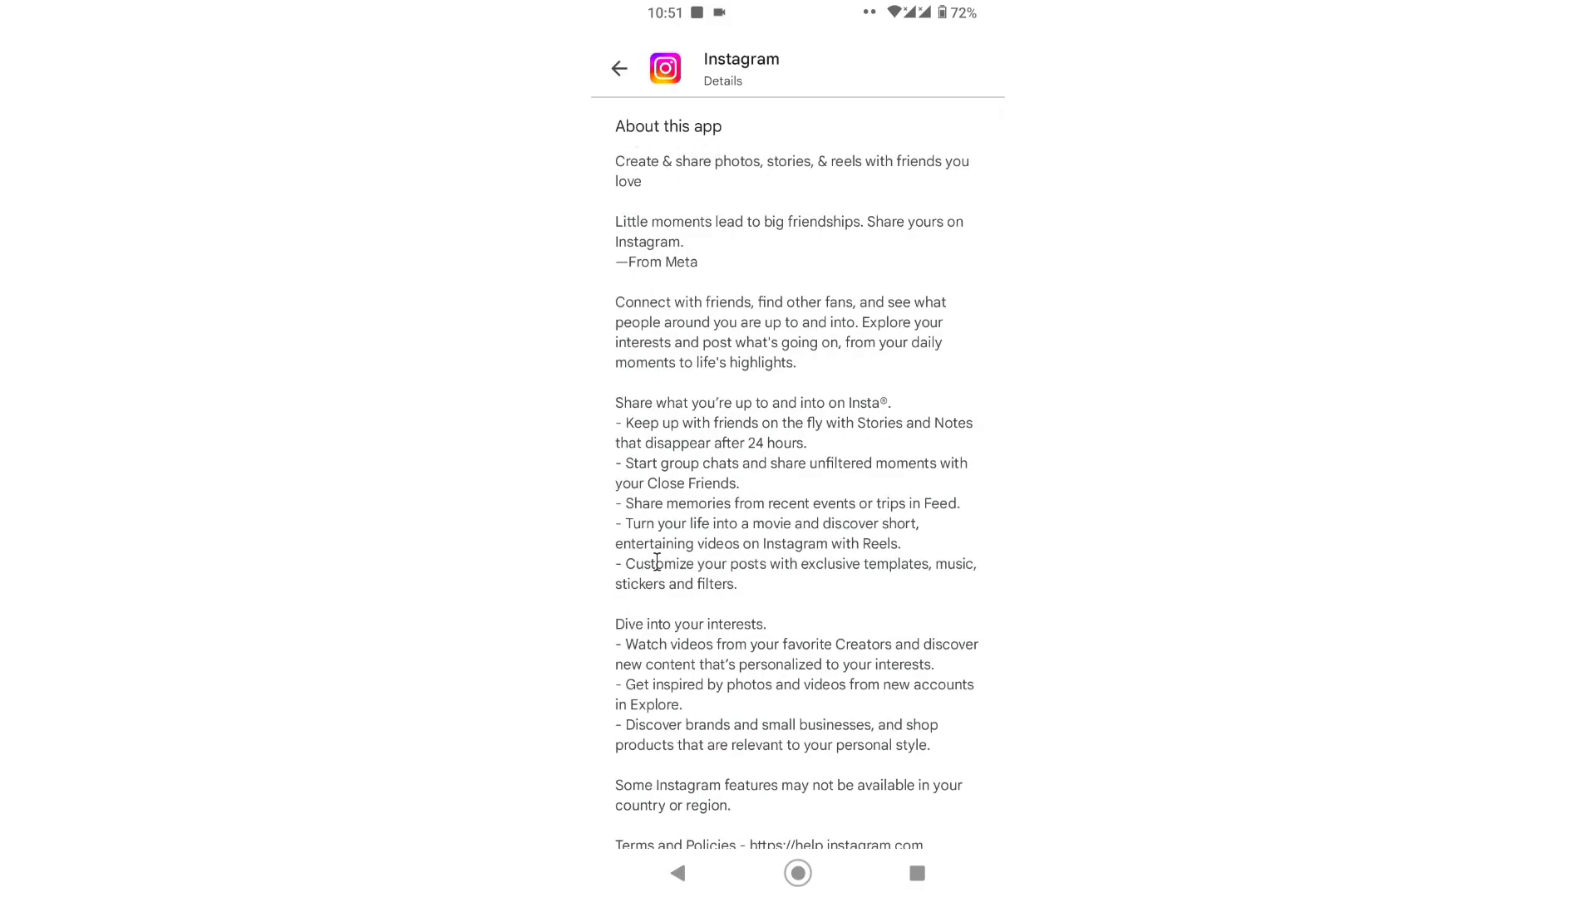
scroll(712, 590, down, 2)
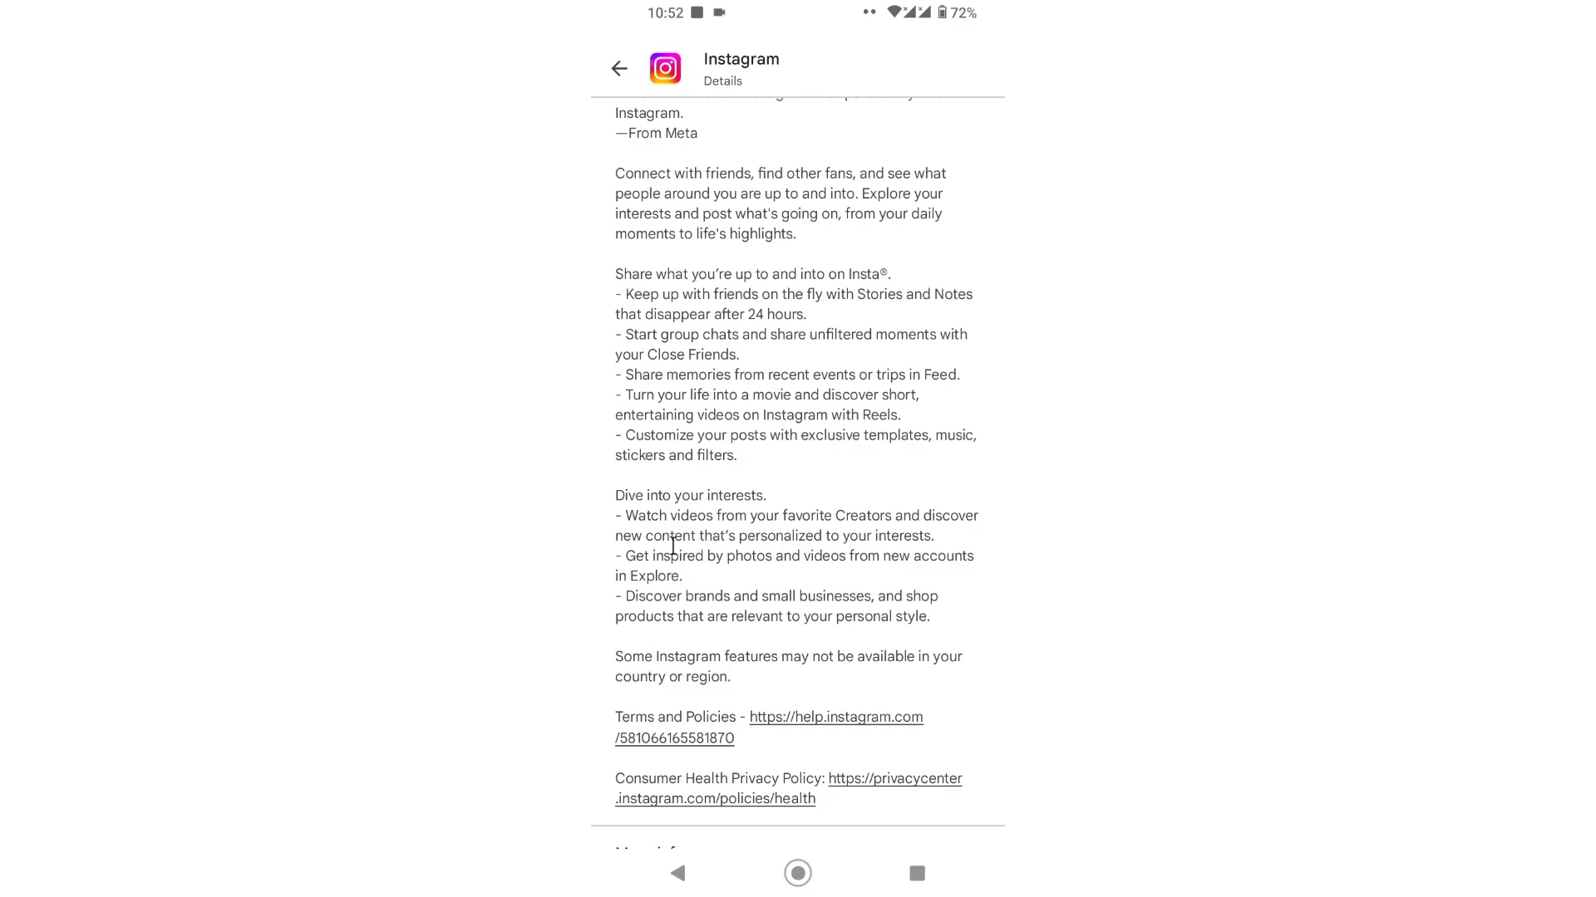
scroll(683, 557, down, 4)
scroll(666, 580, down, 4)
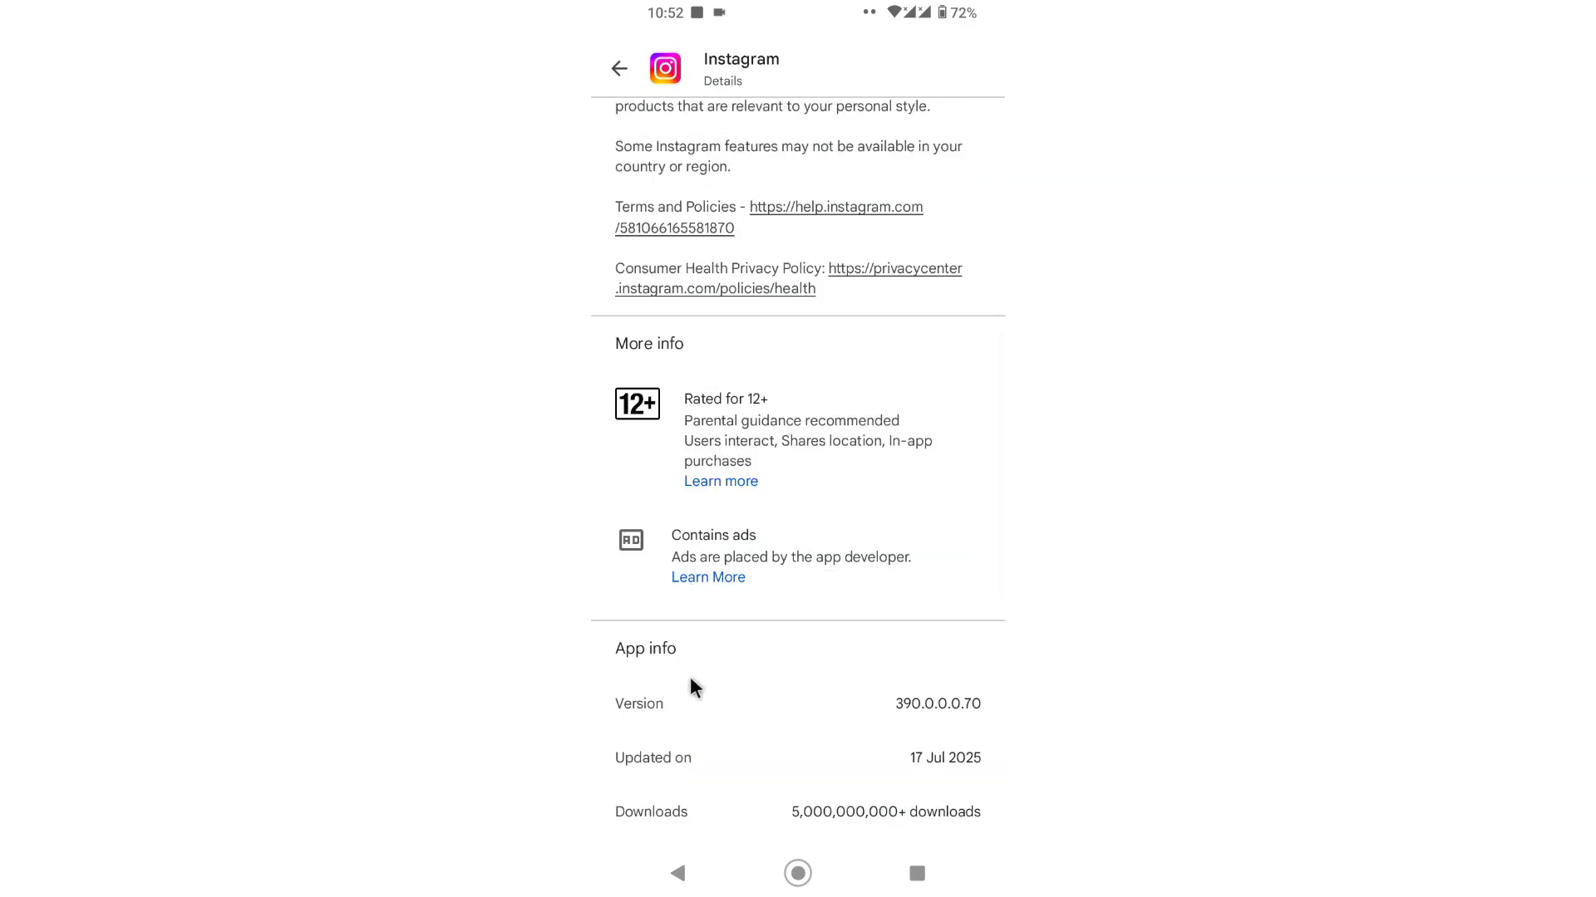
scroll(723, 640, down, 6)
scroll(773, 573, up, 14)
click(619, 68)
scroll(748, 266, up, 10)
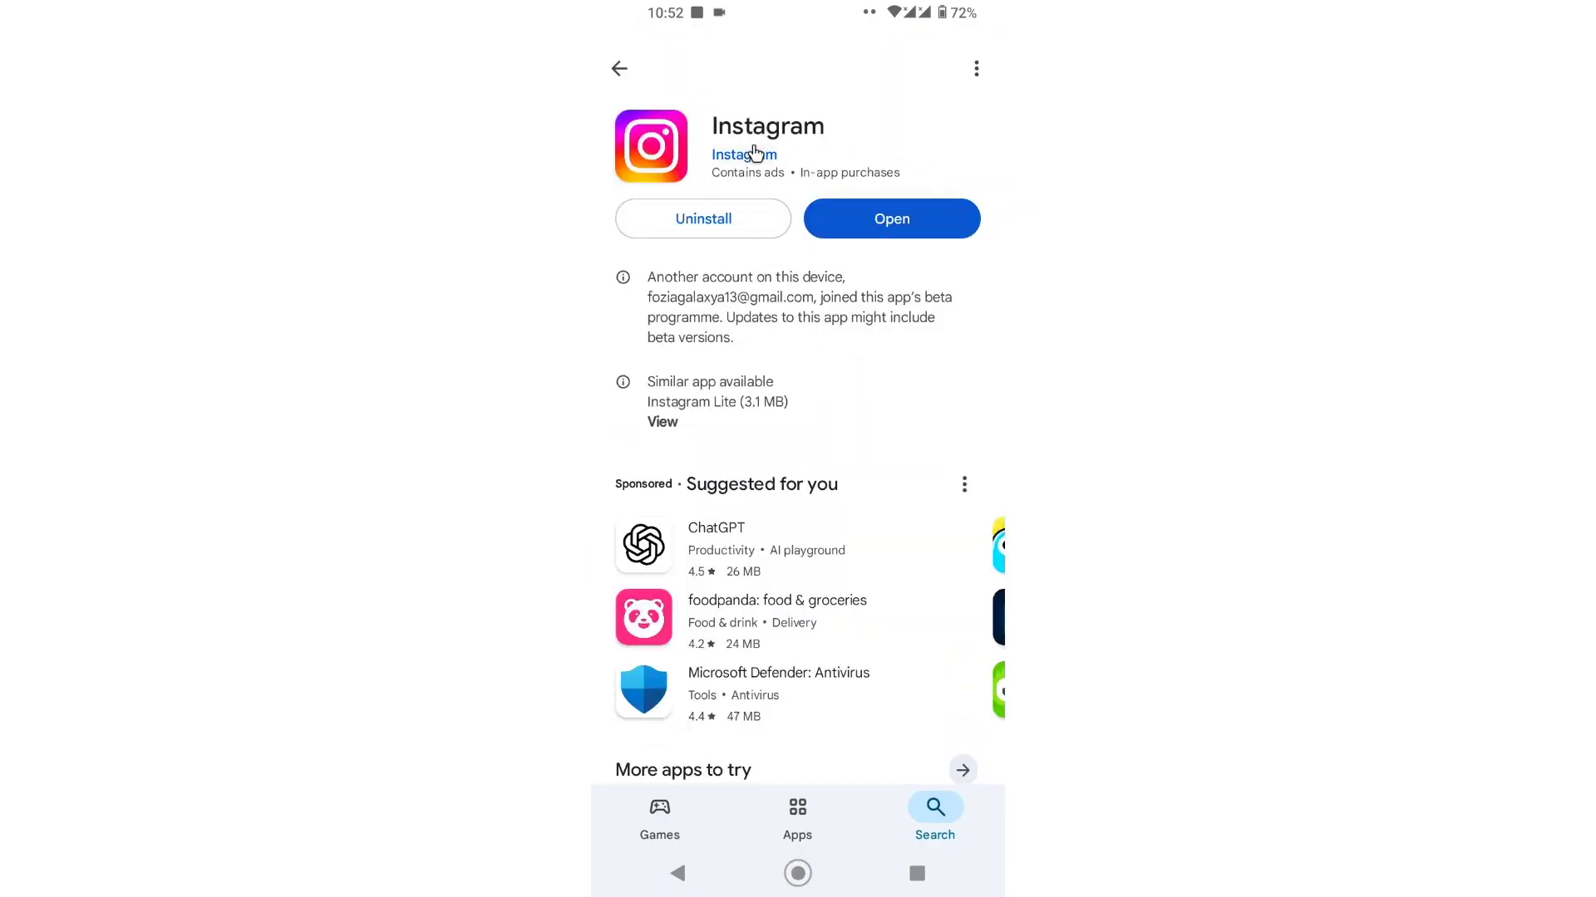
Step: Open the updated Instagram, discard the old story photo, capture a new one and view its options
click(907, 212)
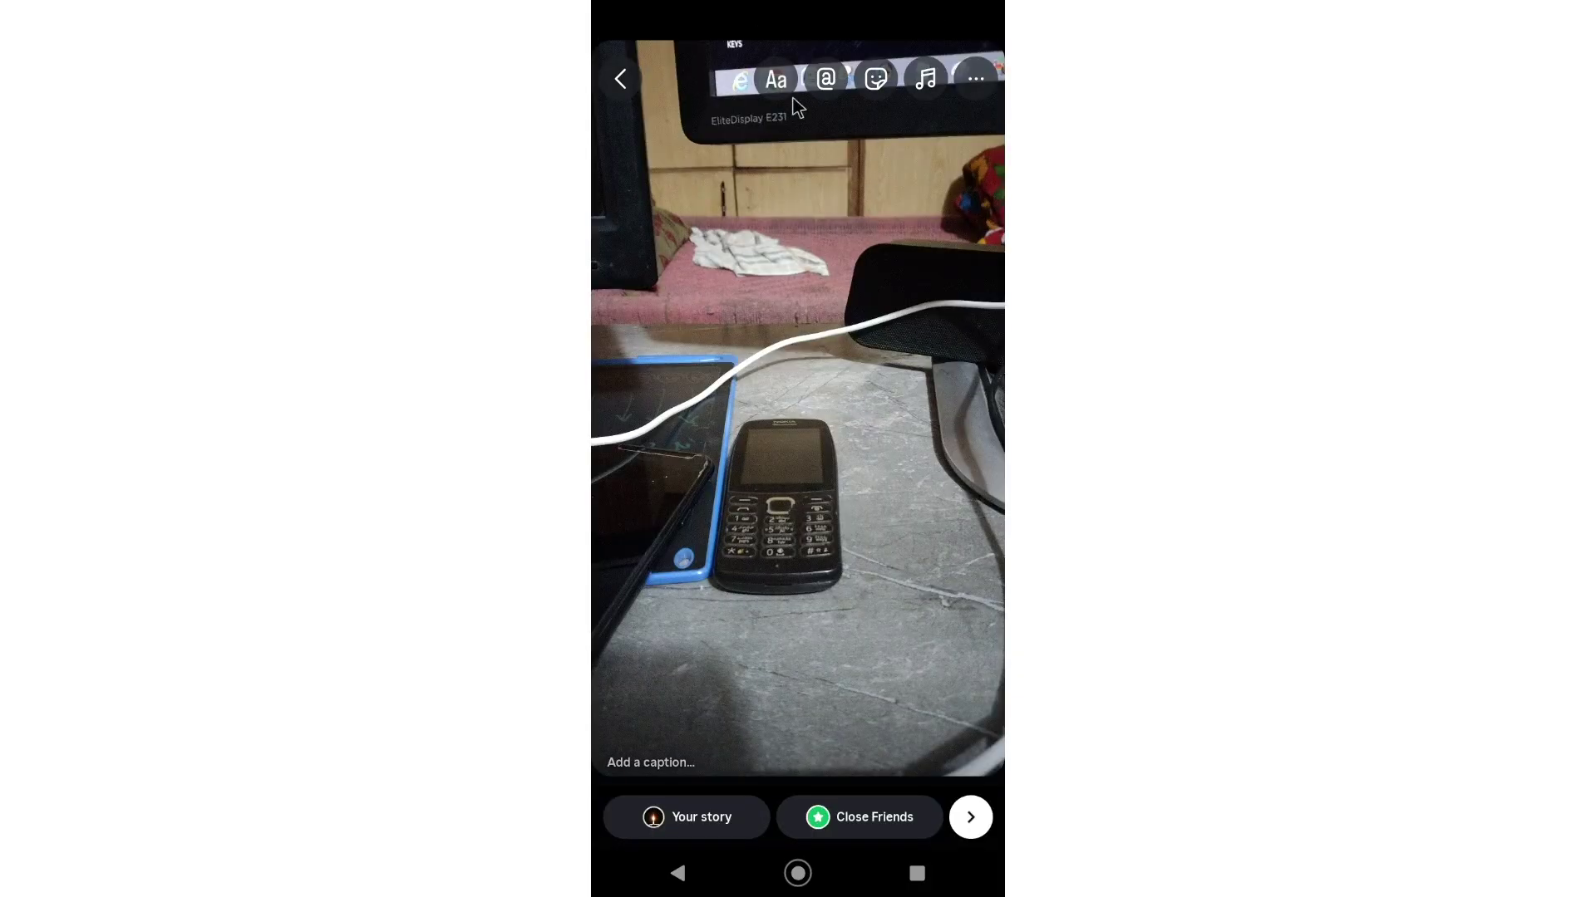
click(623, 80)
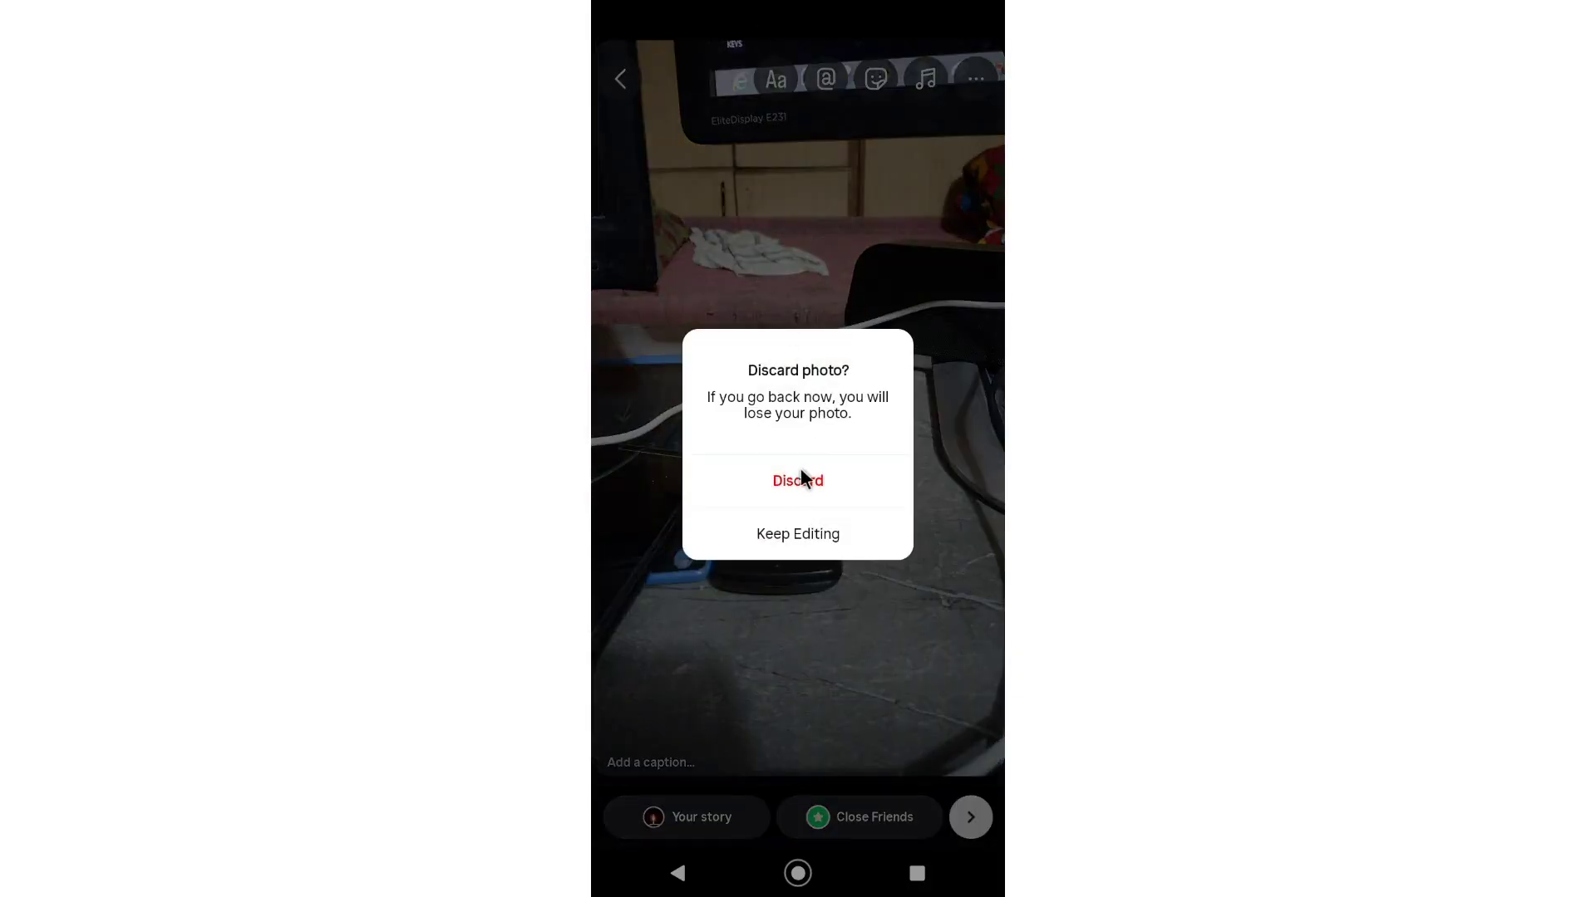
click(795, 479)
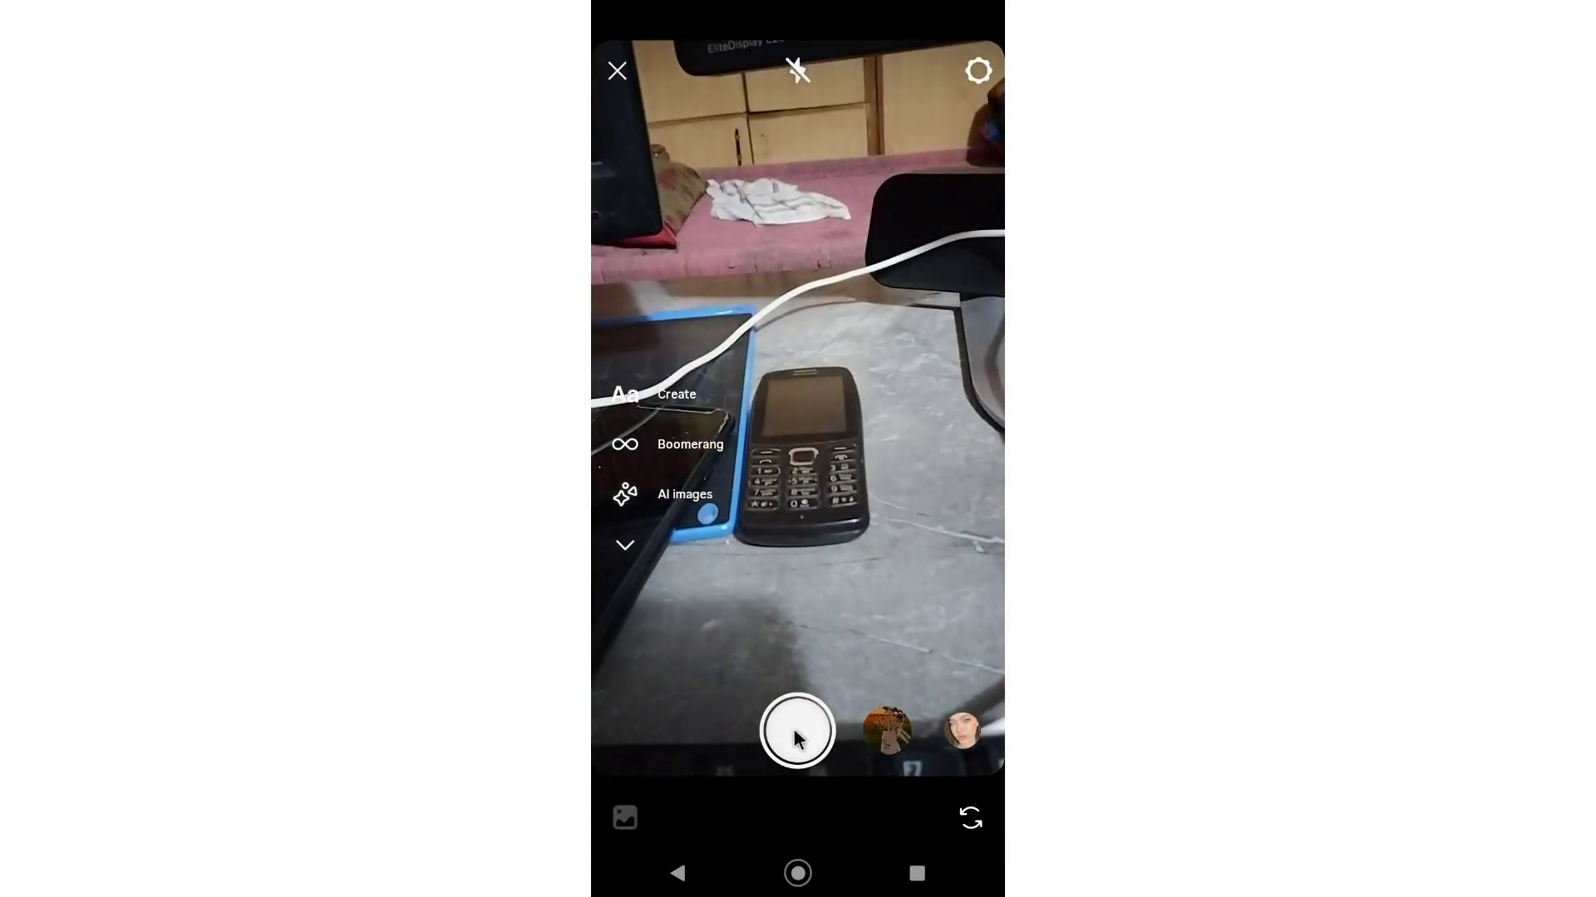
click(797, 731)
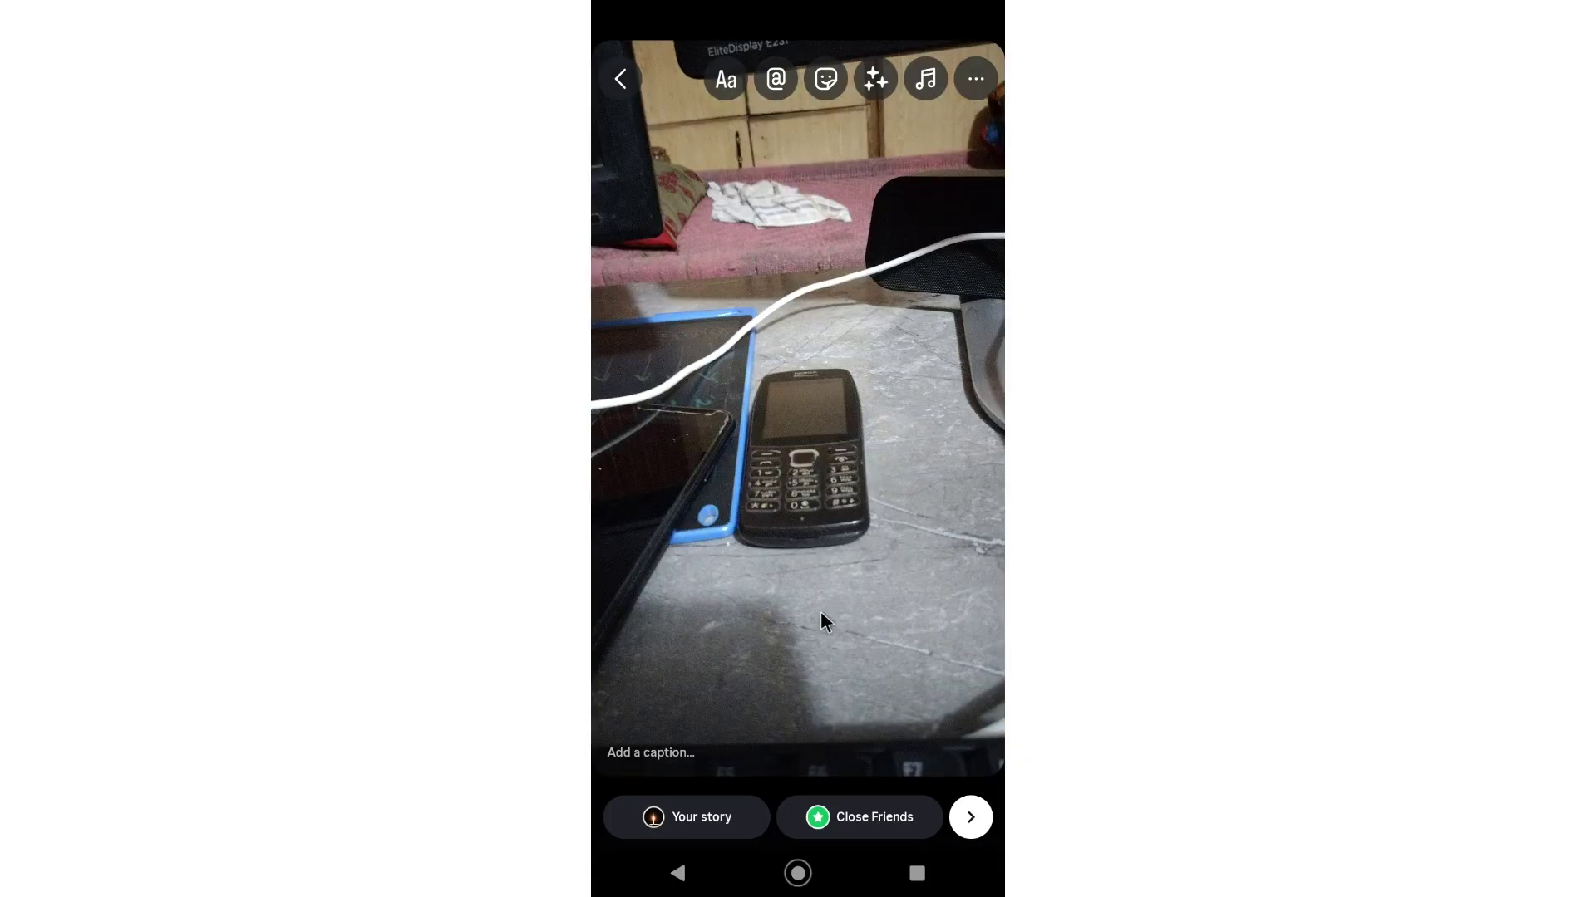
click(975, 78)
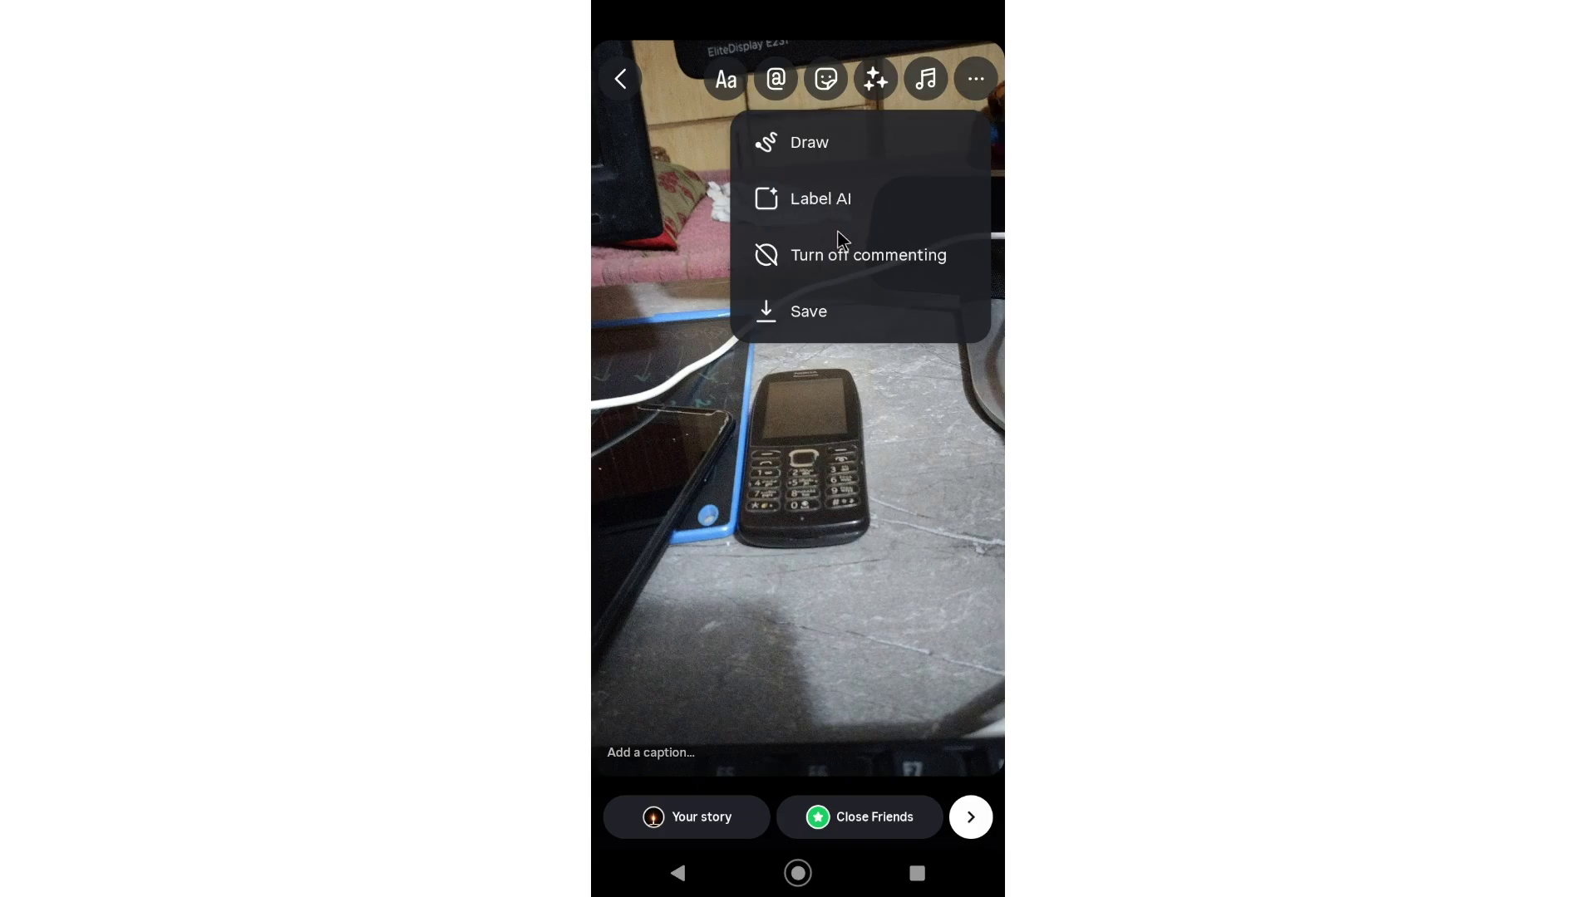
Step: Close the story options and back out of the story camera to the home feed
click(625, 75)
click(624, 79)
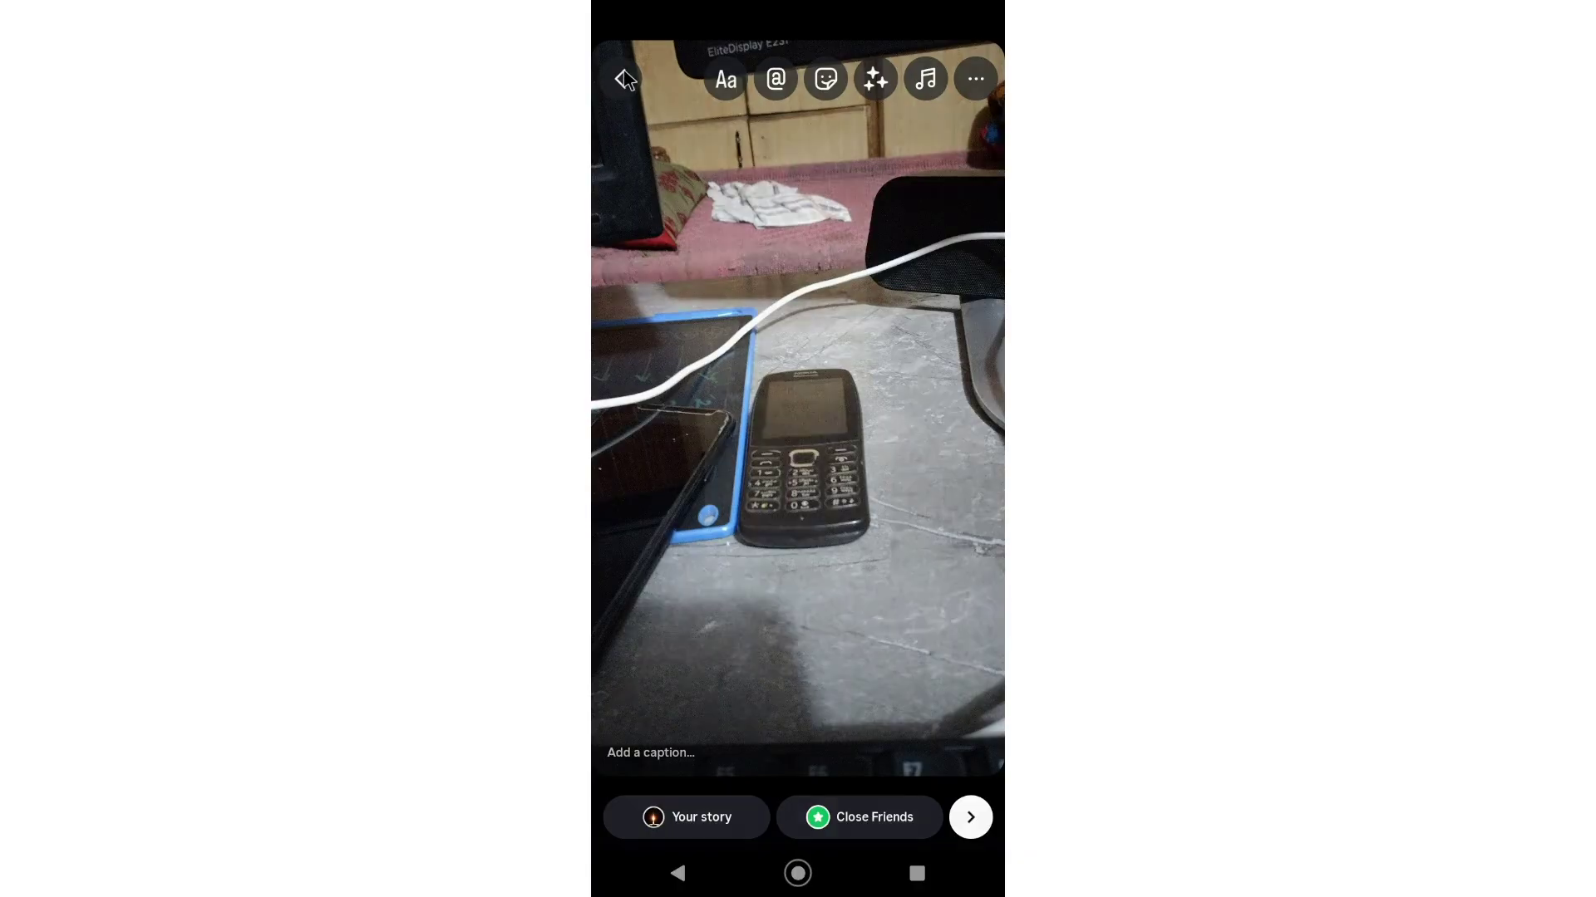
click(698, 868)
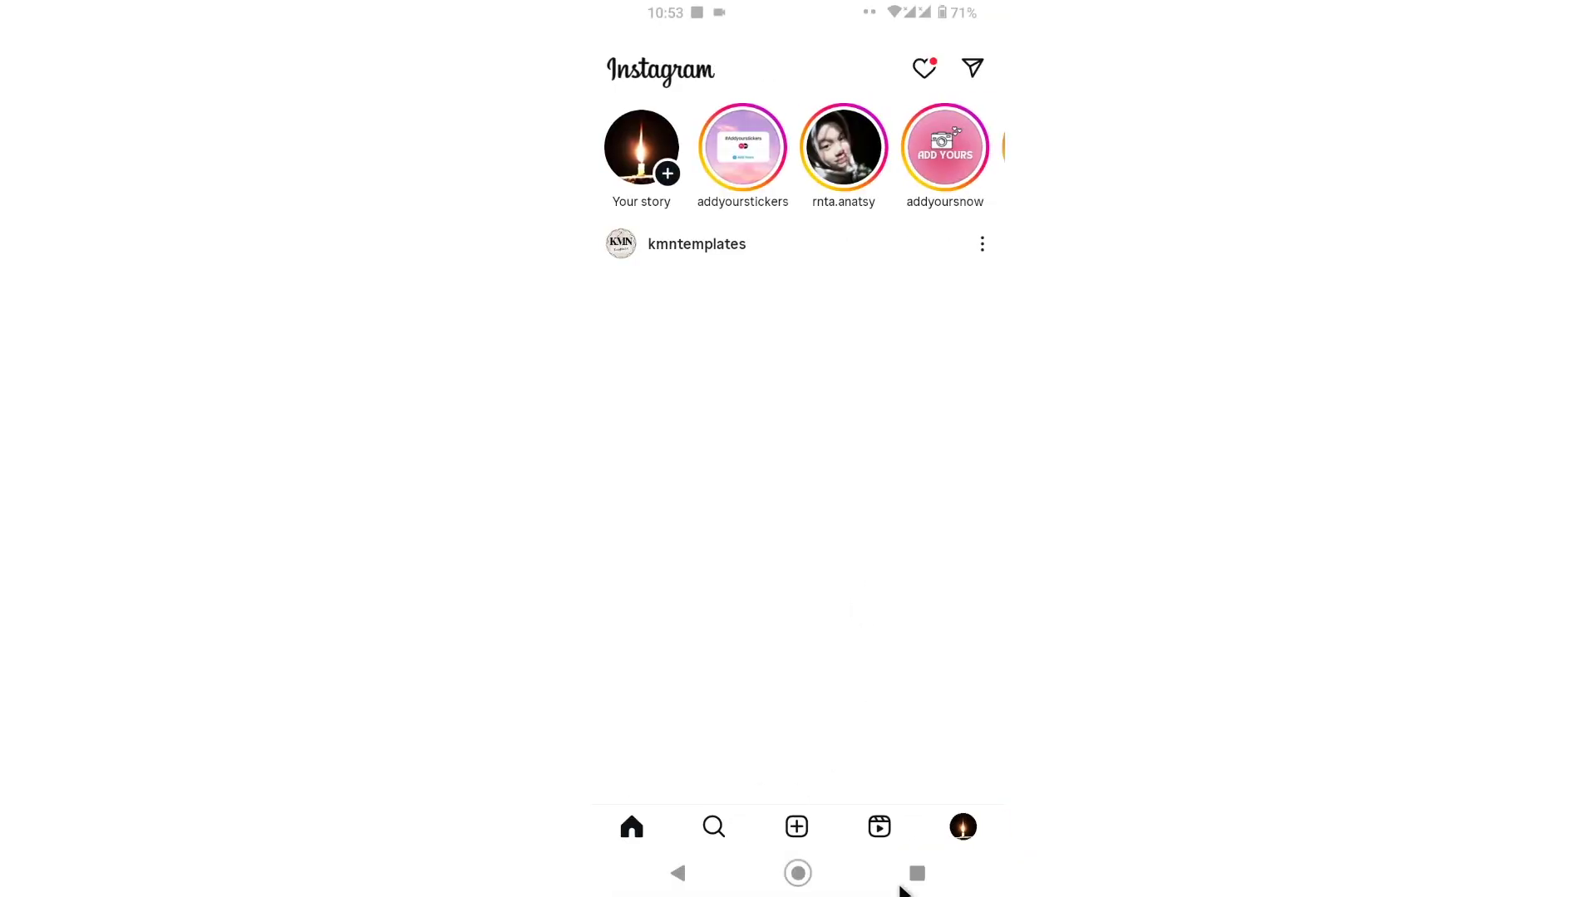
Step: Switch back to Instagram's Play Store page from Recents and check its three-dot menu
click(922, 873)
drag(723, 366, 987, 399)
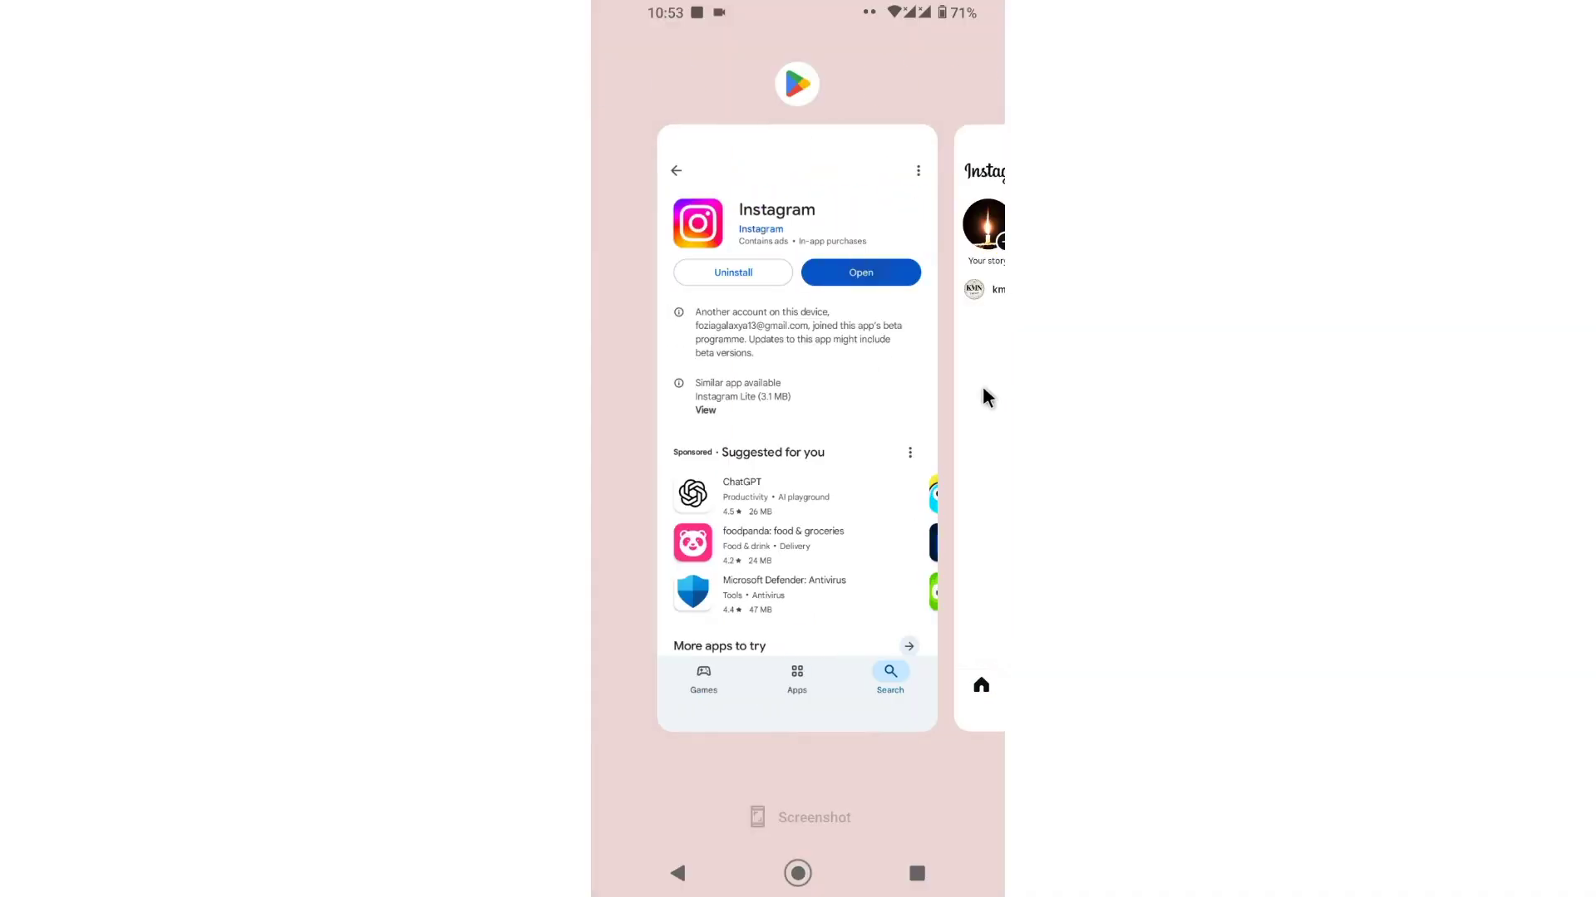
click(852, 382)
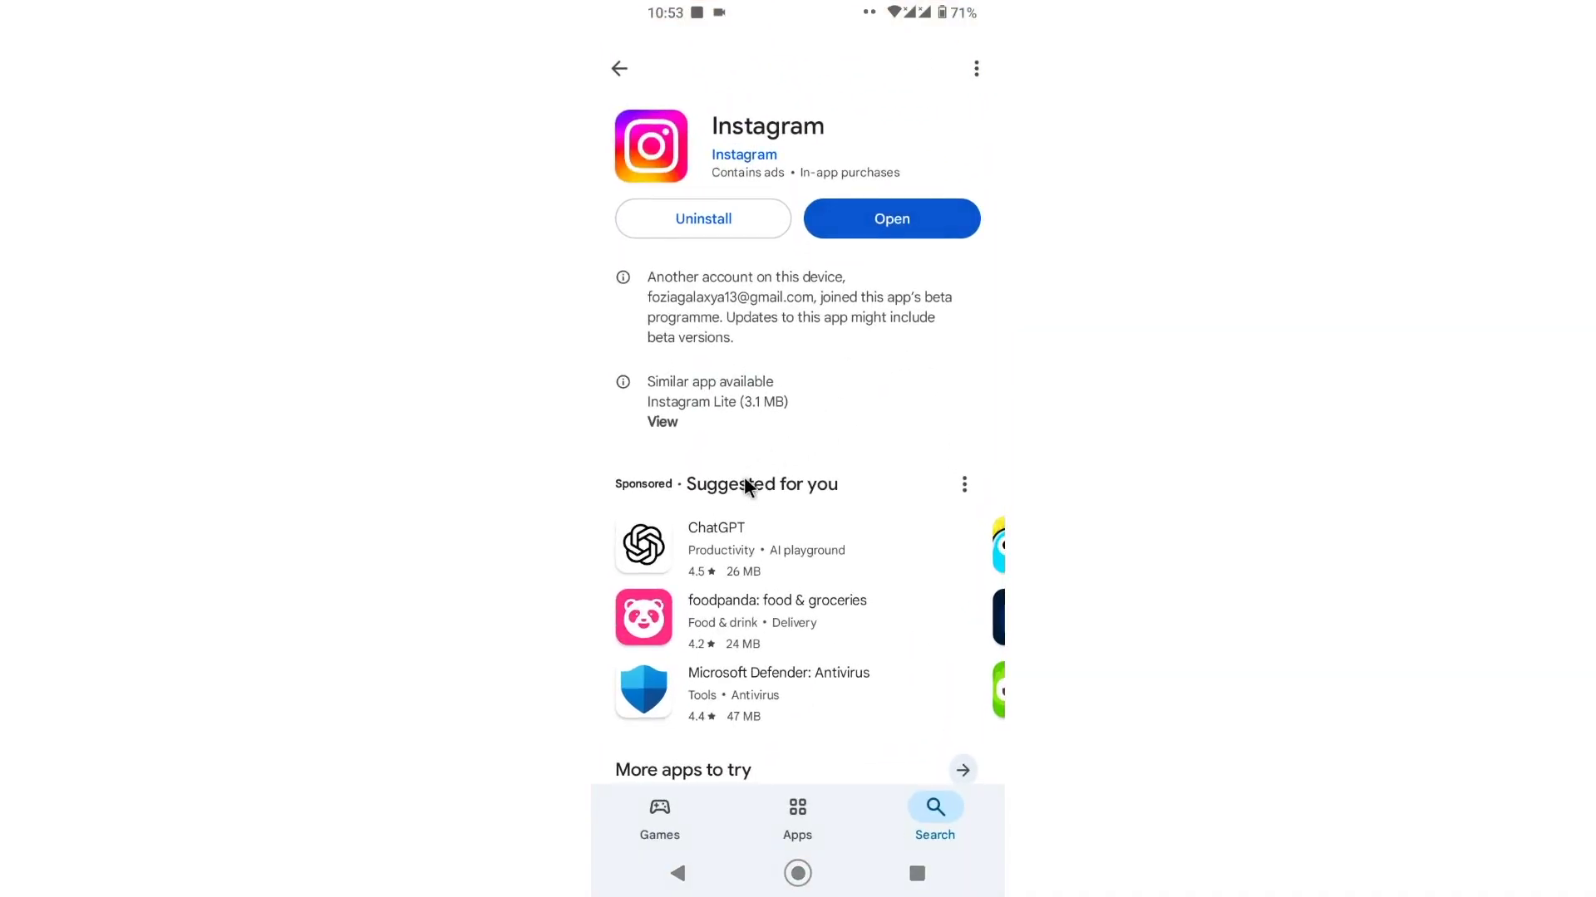
click(978, 68)
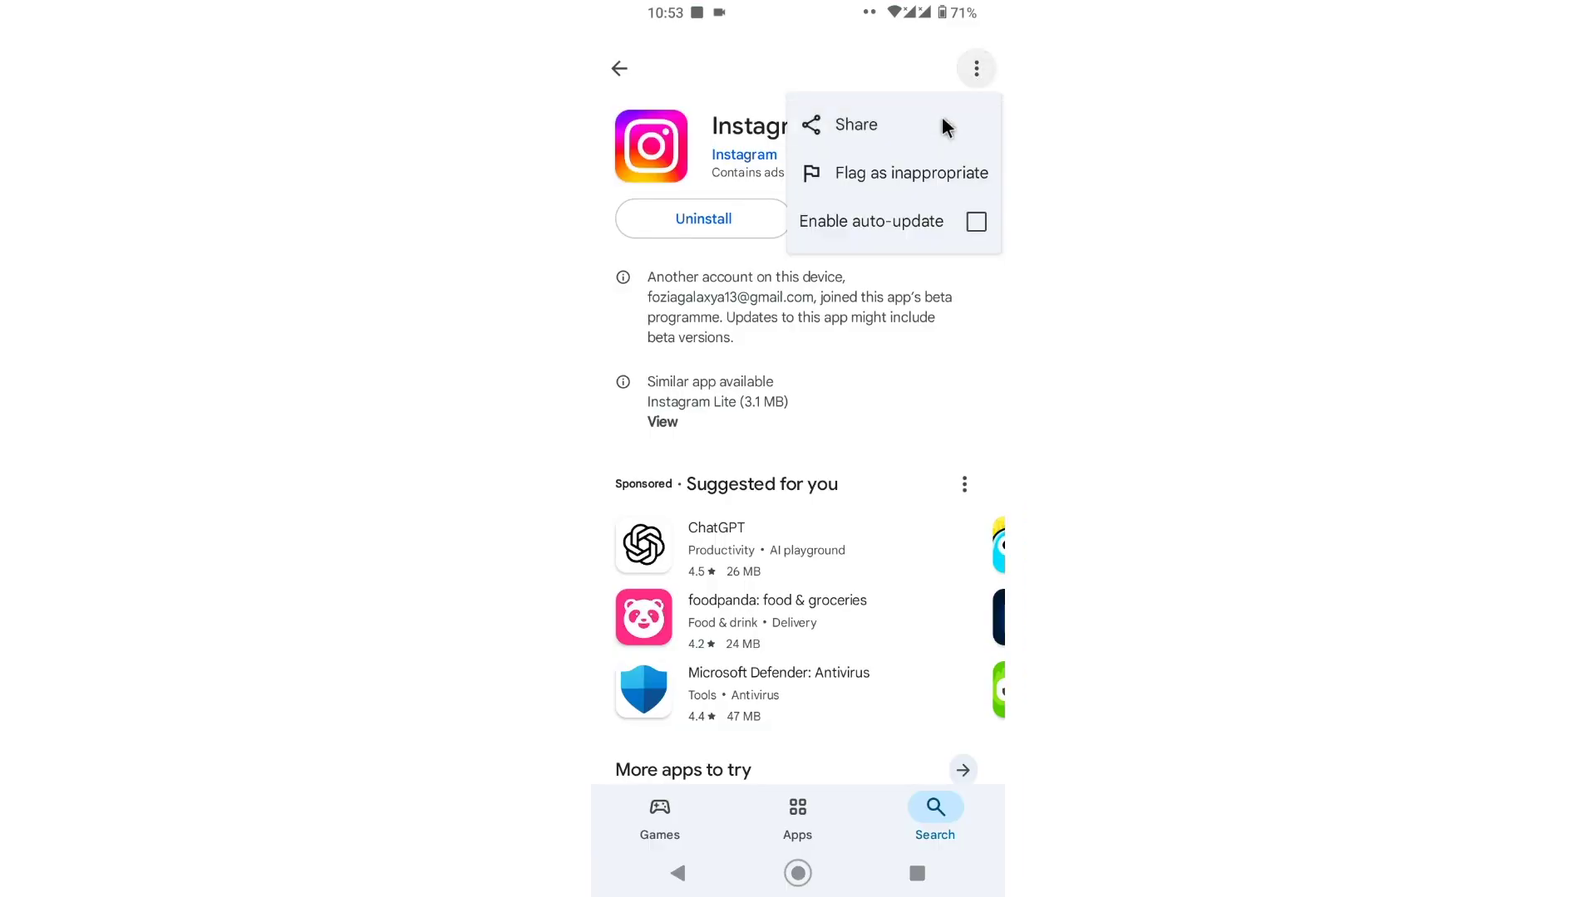
click(765, 73)
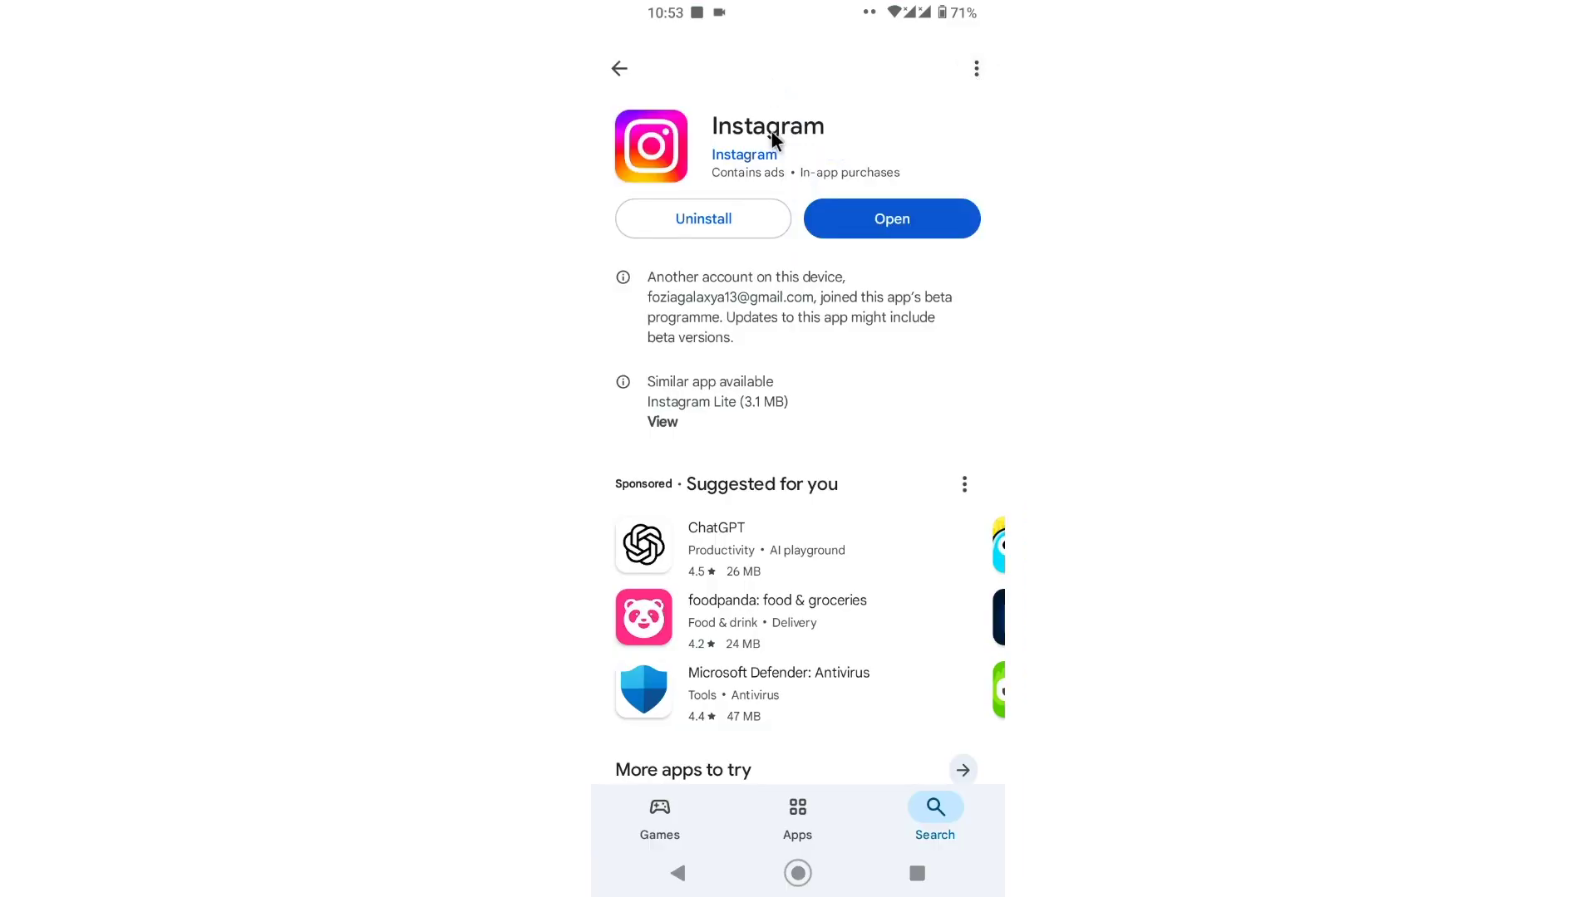
Step: Scroll the store page, then go to the home screen and bring up Recents
scroll(856, 366, down, 2)
scroll(773, 235, up, 1)
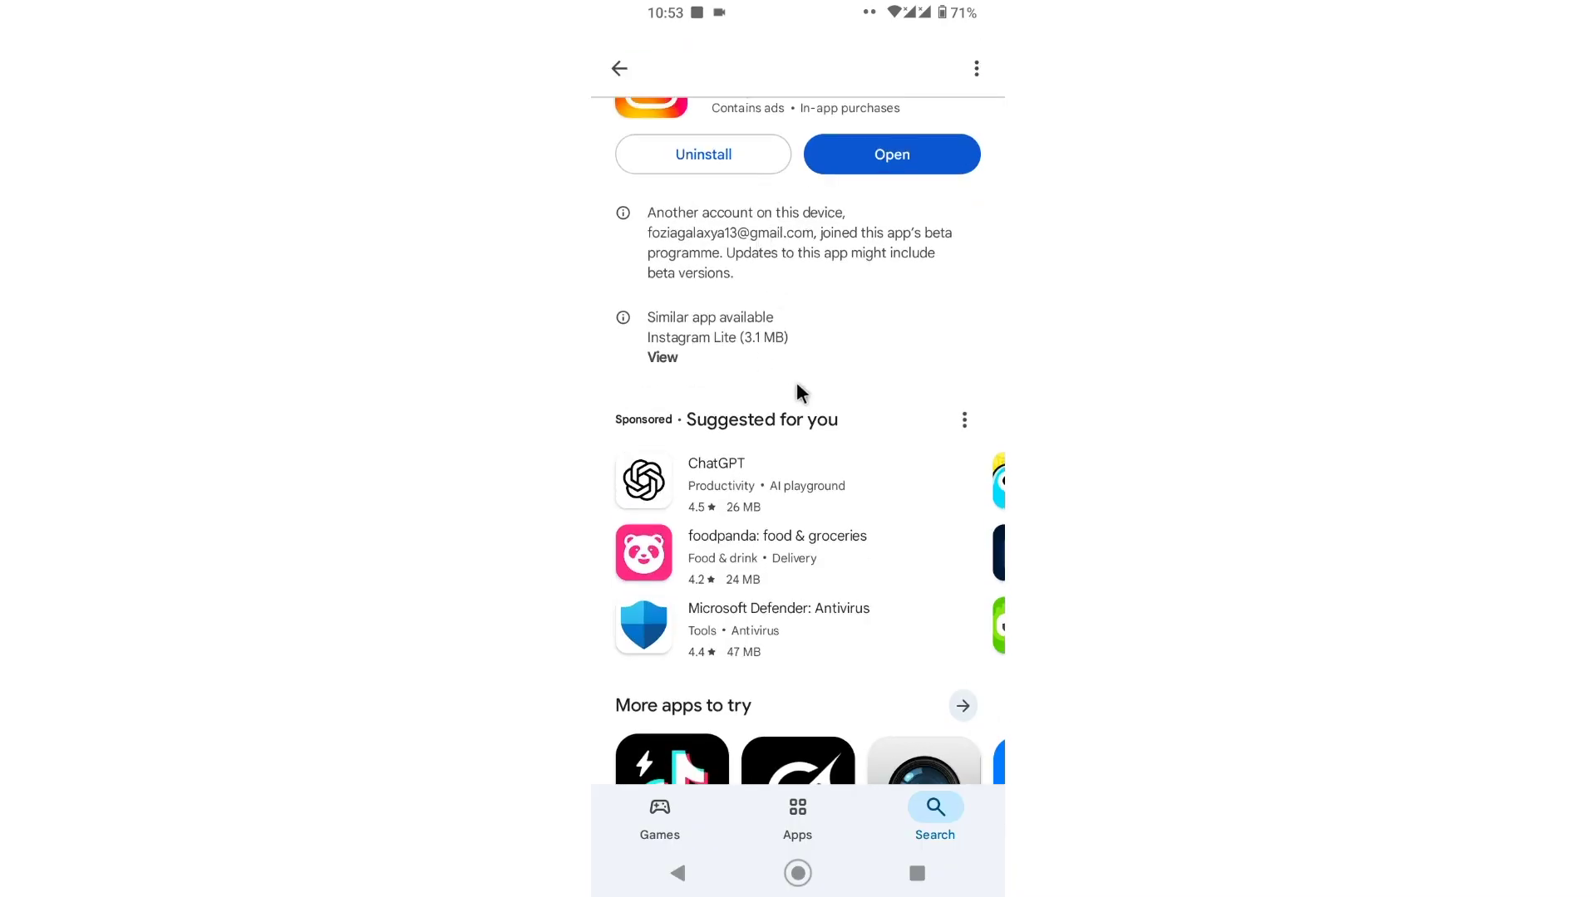
scroll(802, 383, down, 2)
scroll(802, 369, down, 4)
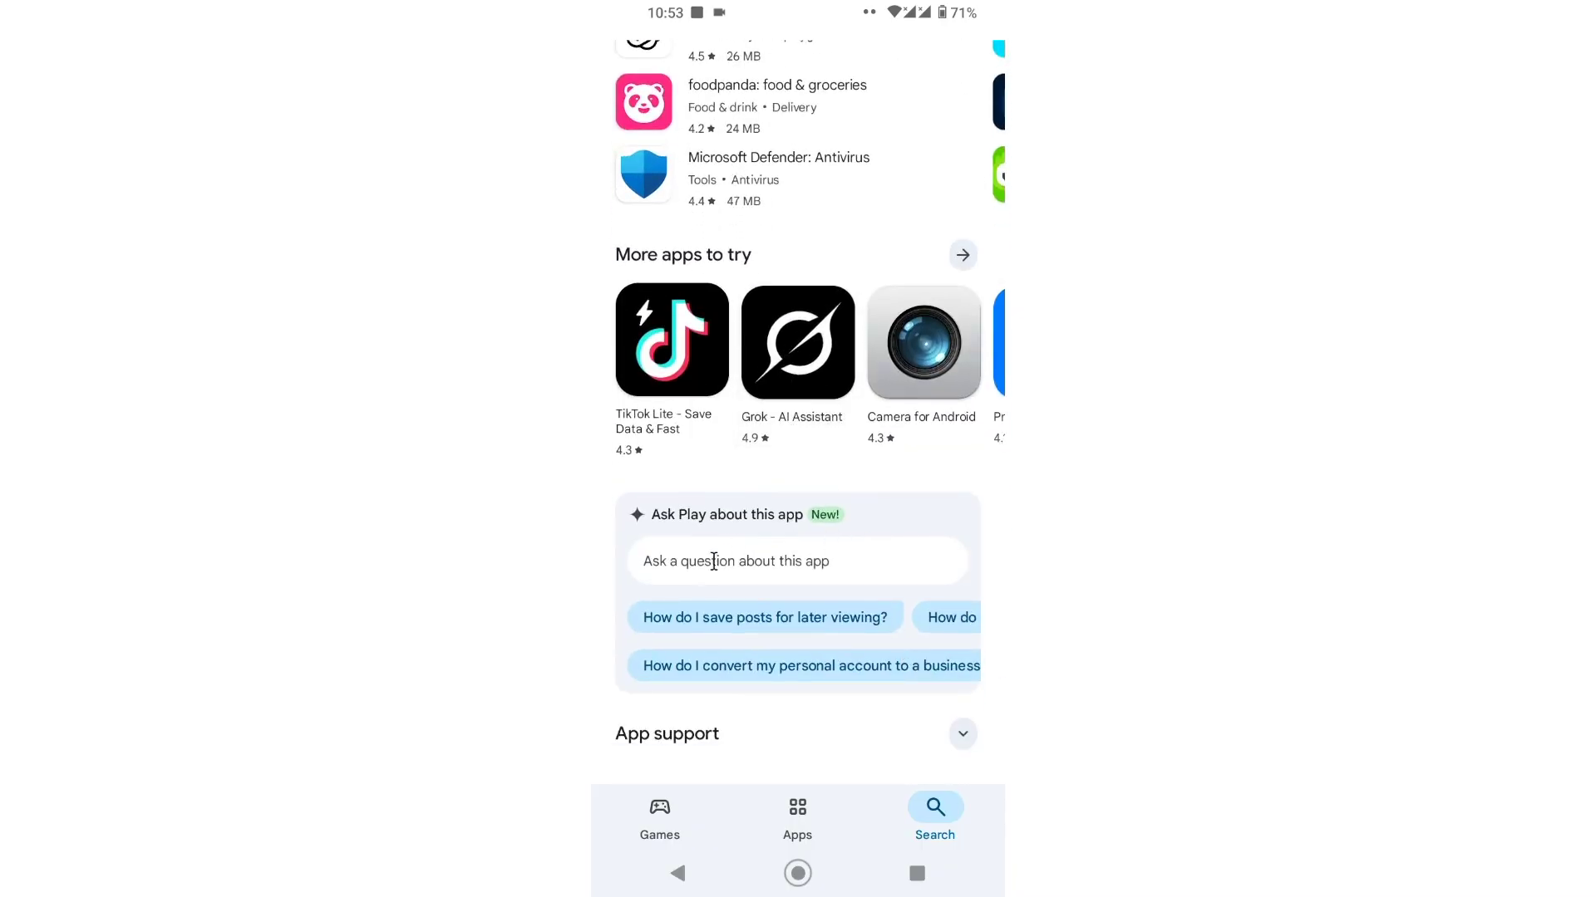
scroll(748, 582, up, 6)
click(798, 873)
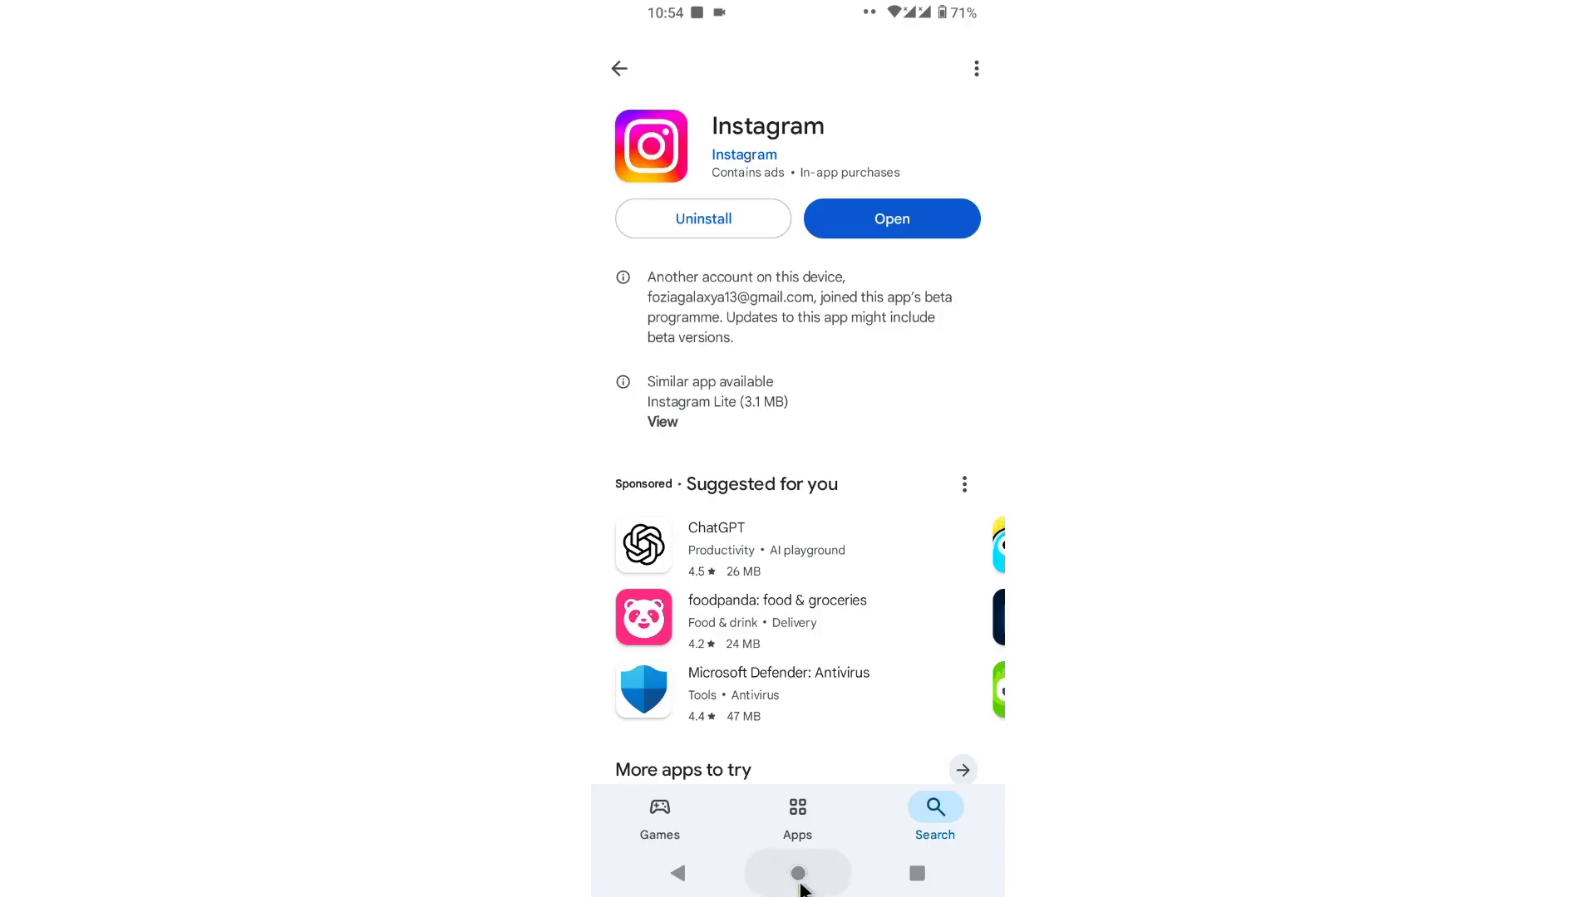
click(917, 873)
scroll(844, 529, up, 2)
Step: Close Instagram in Recents and search Google for 'instagram'
drag(790, 456, 794, 208)
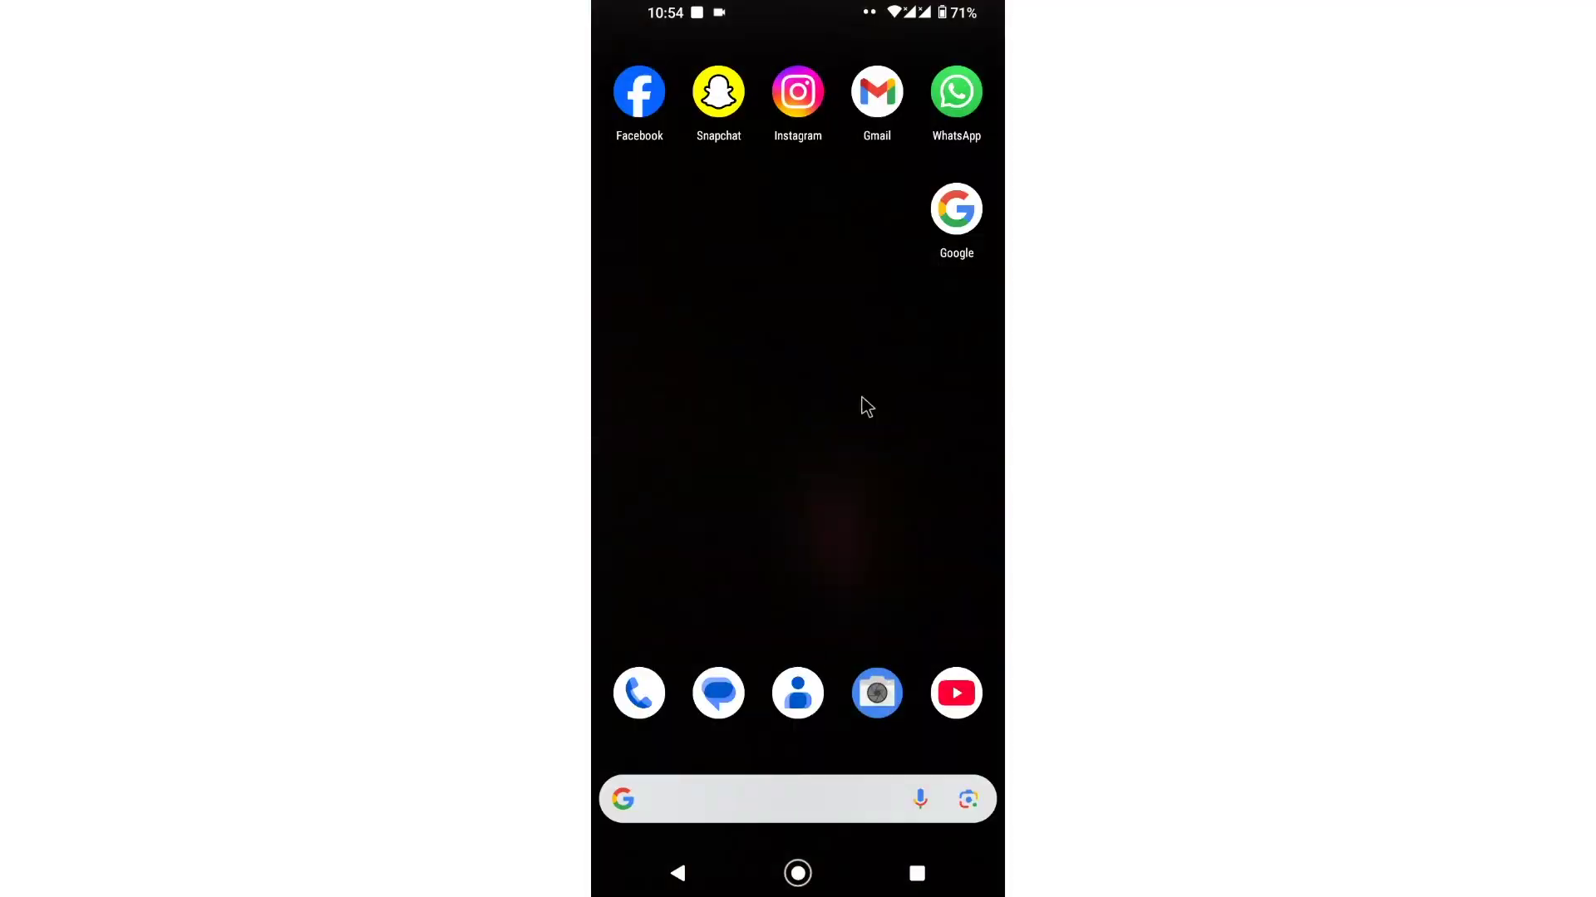
click(980, 213)
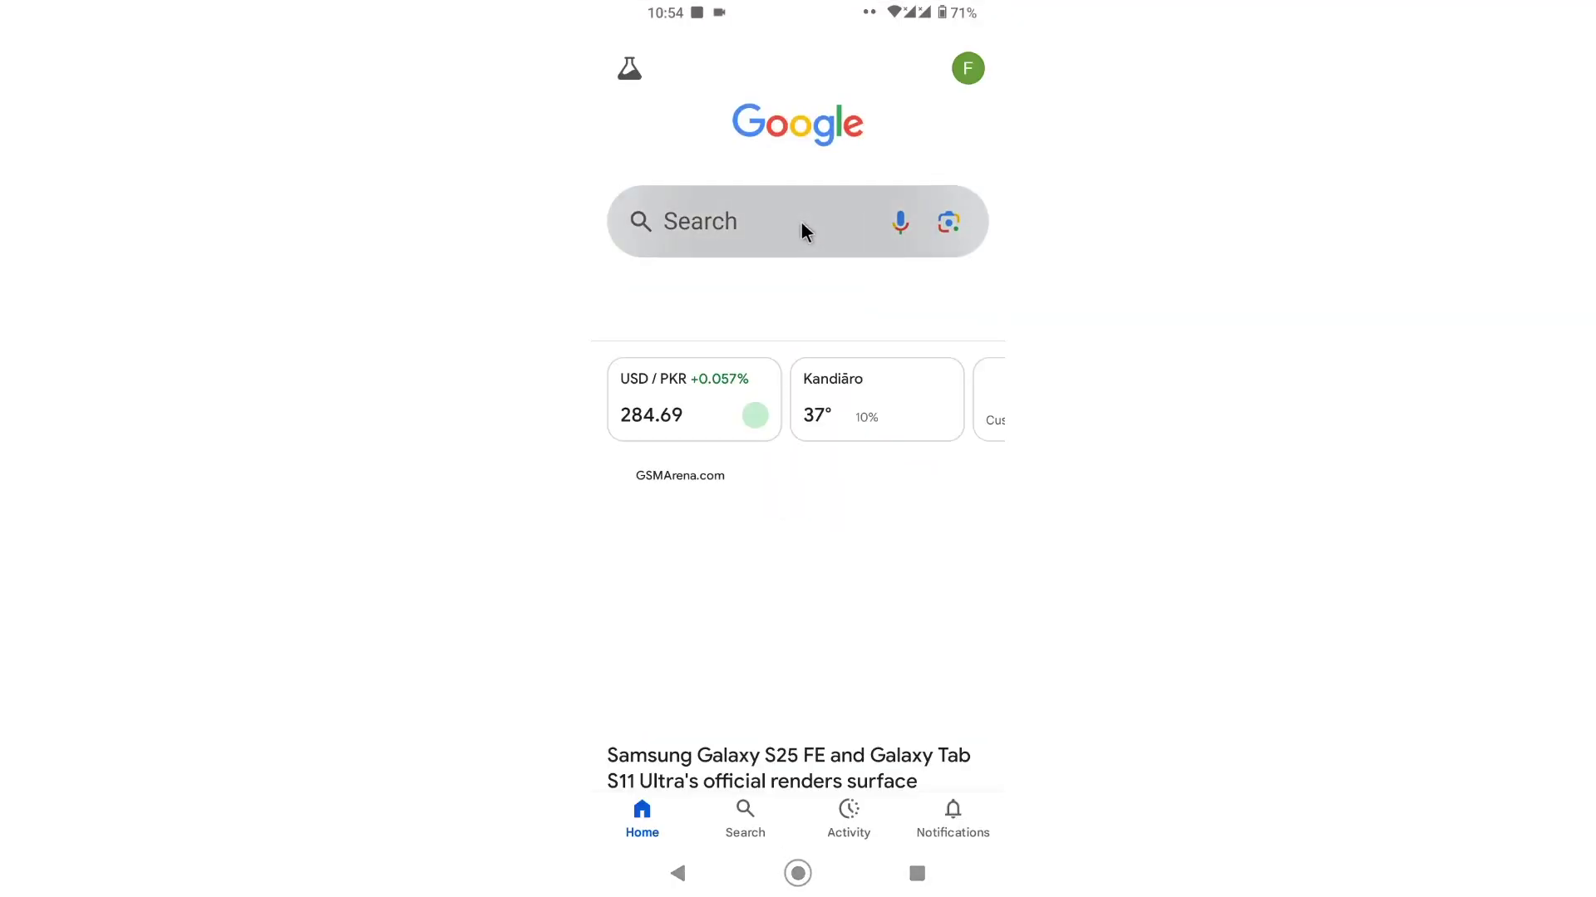
click(800, 215)
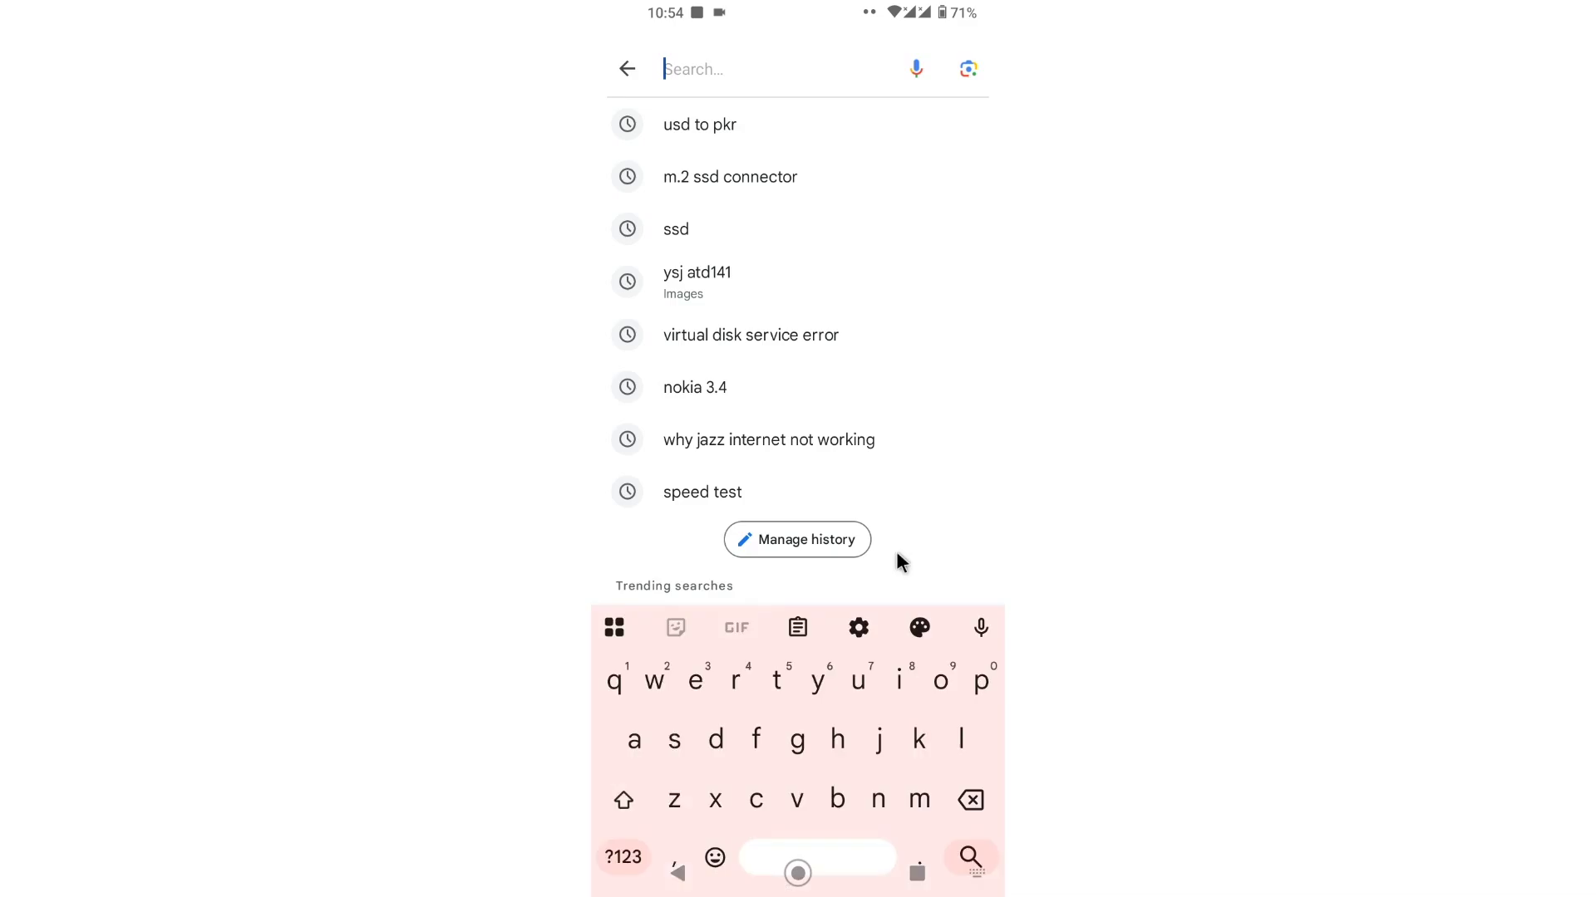
text(ins)
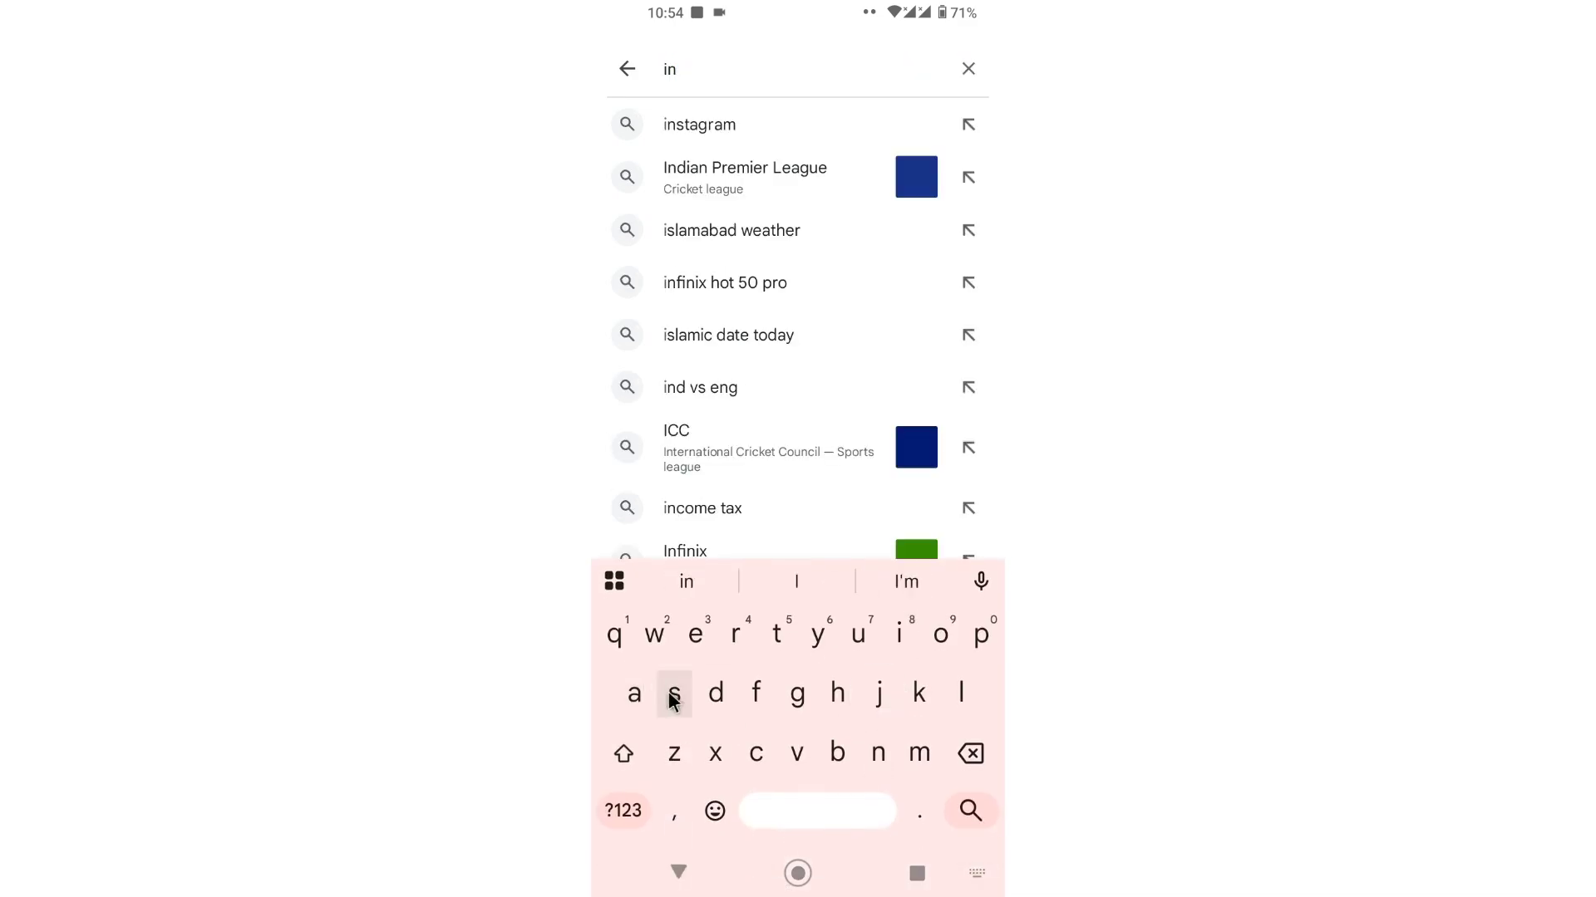
click(716, 175)
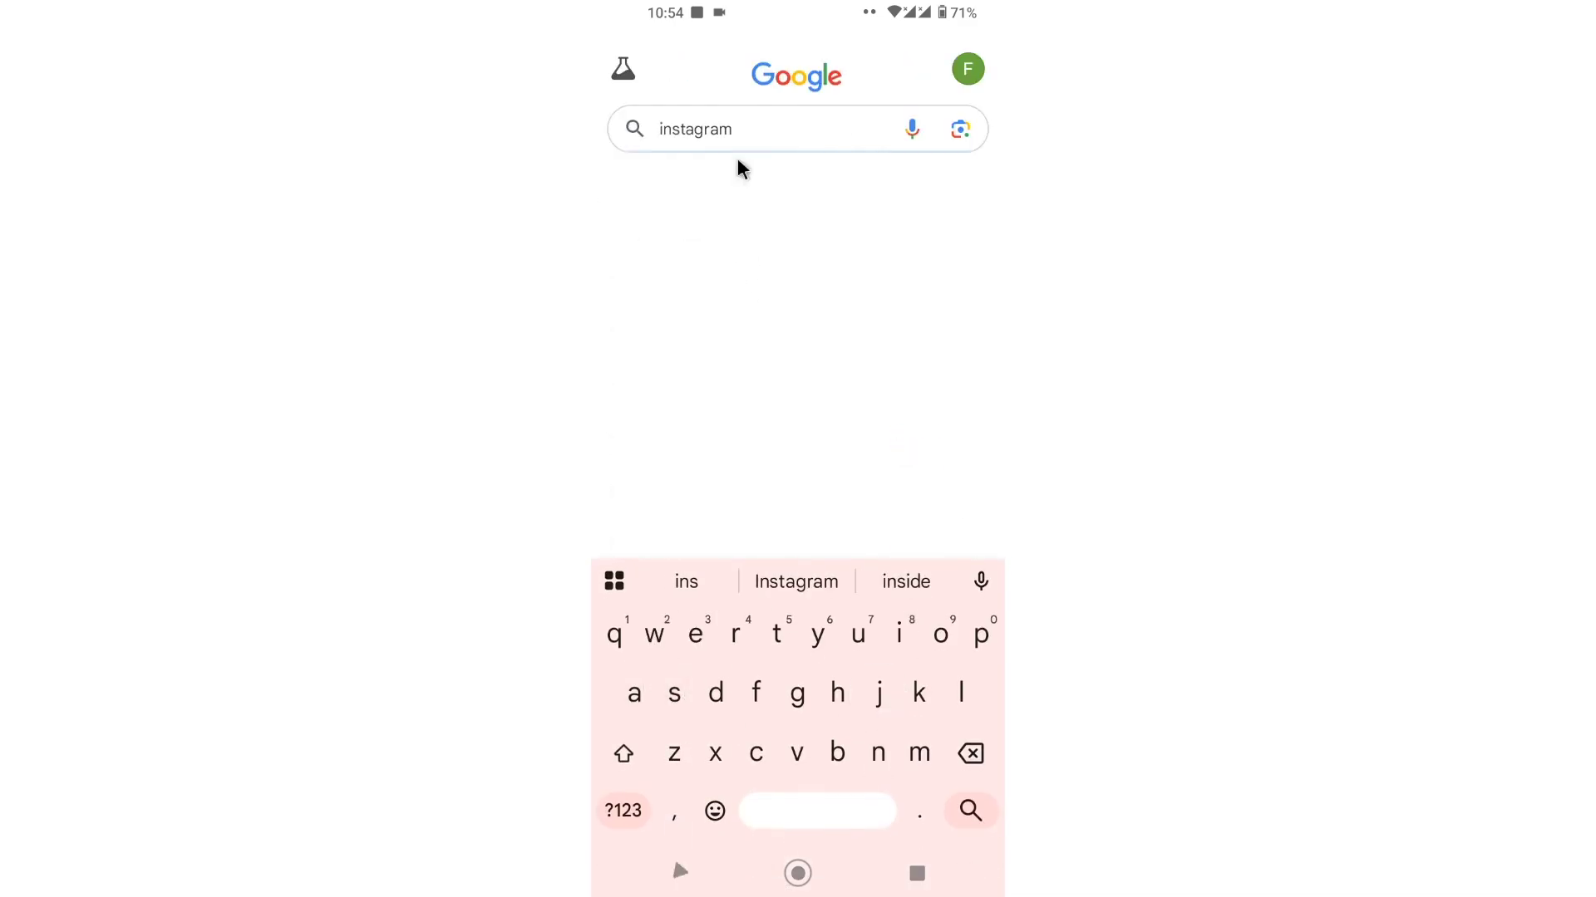
Step: Refine the search to 'instagram beta' and open the Beta Tester Instagram result
click(762, 127)
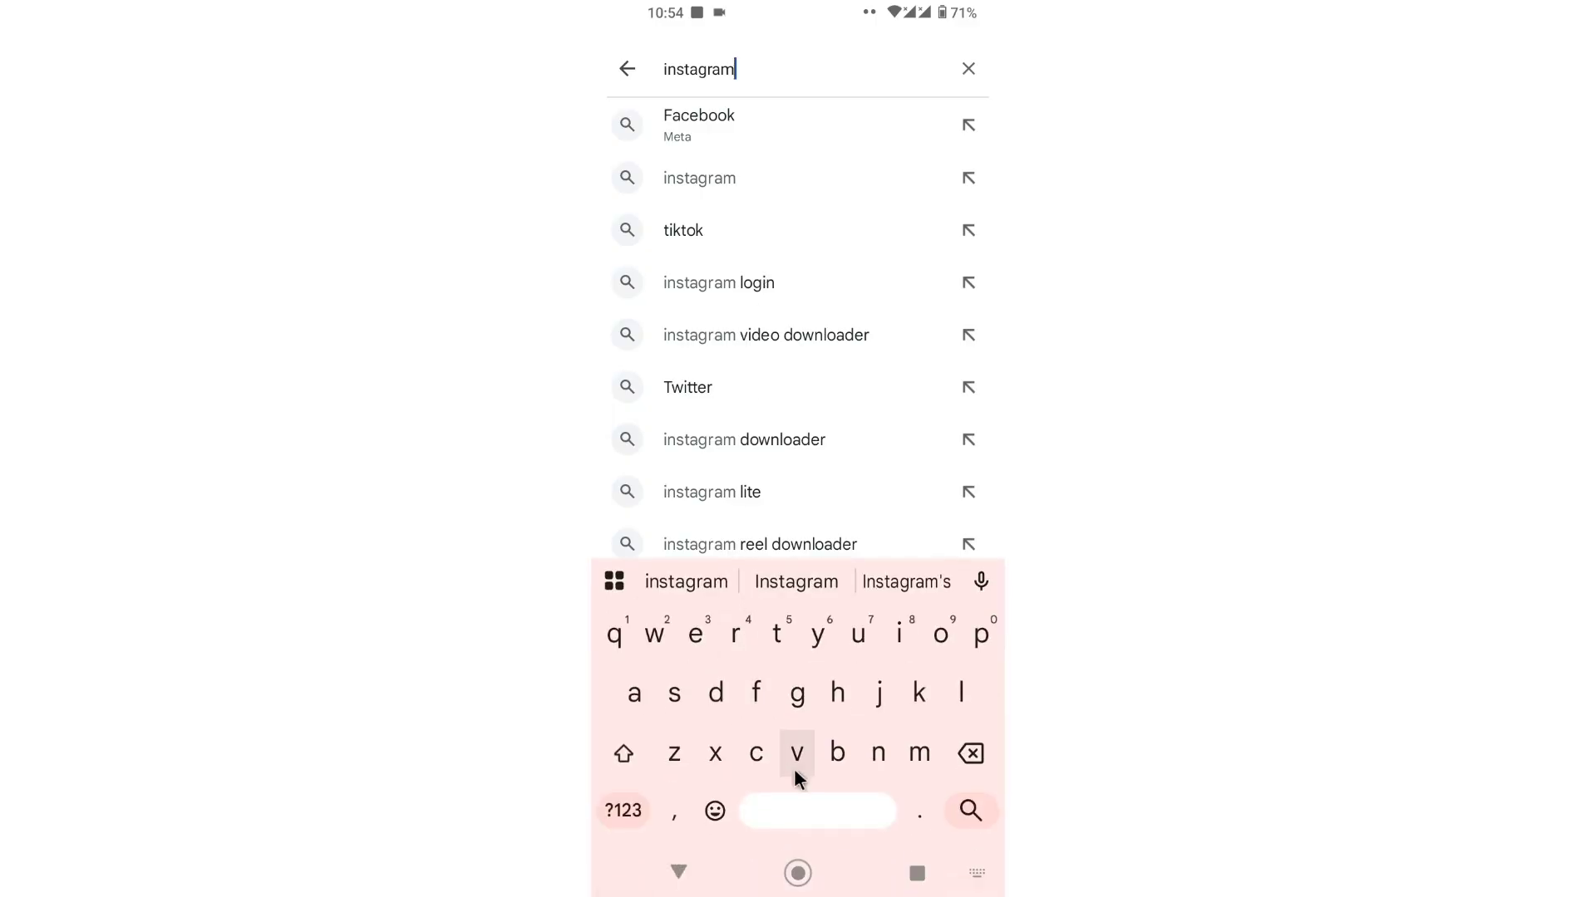
text(be)
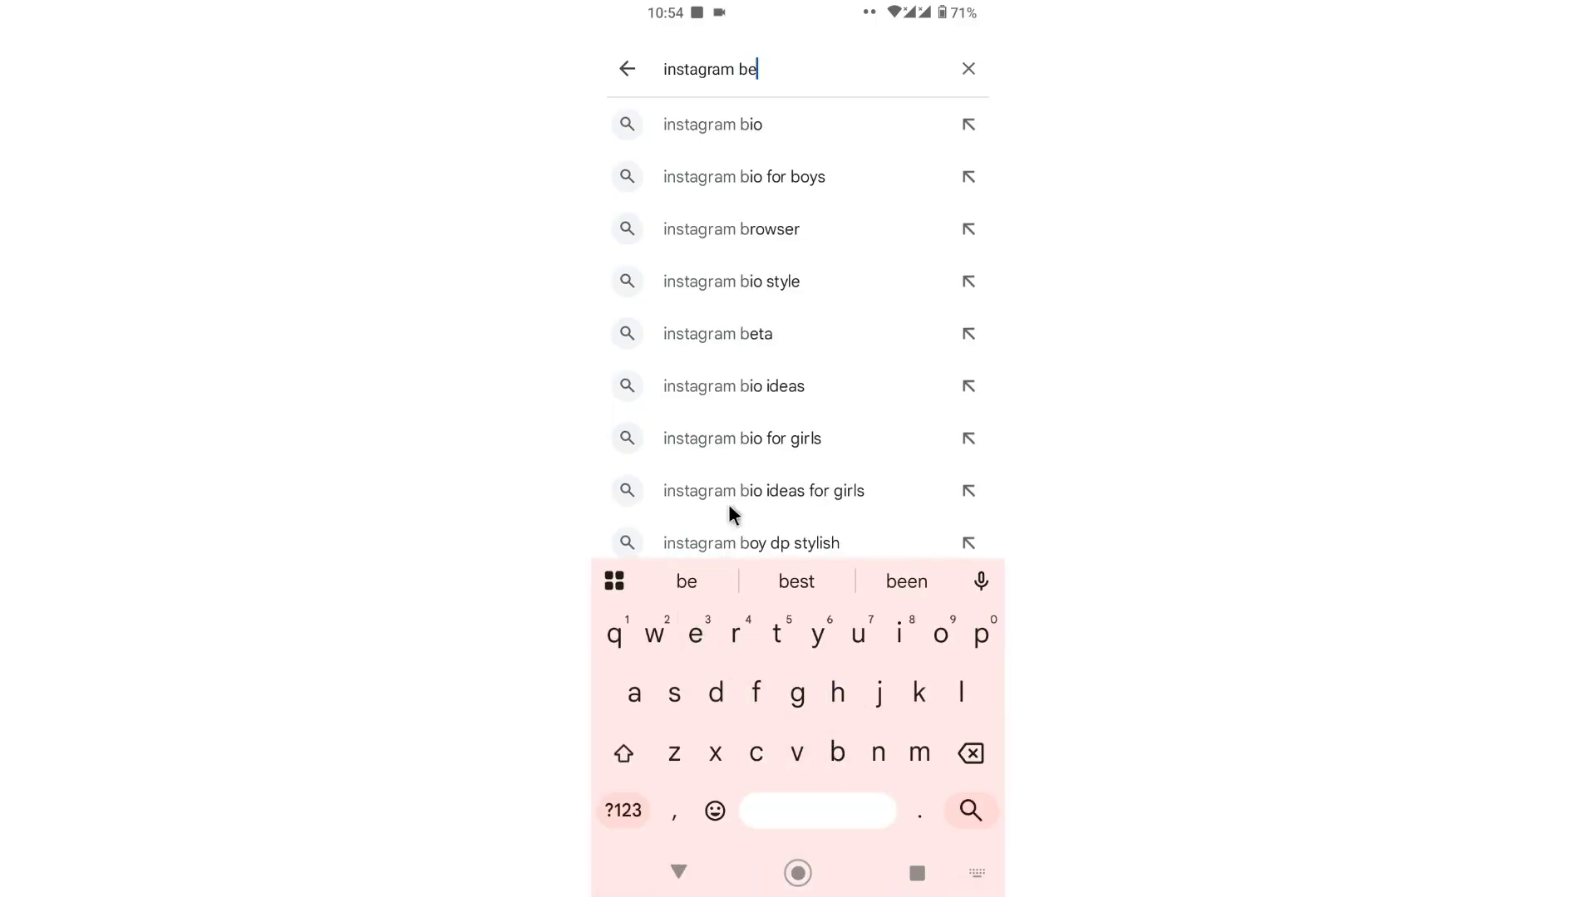
click(758, 127)
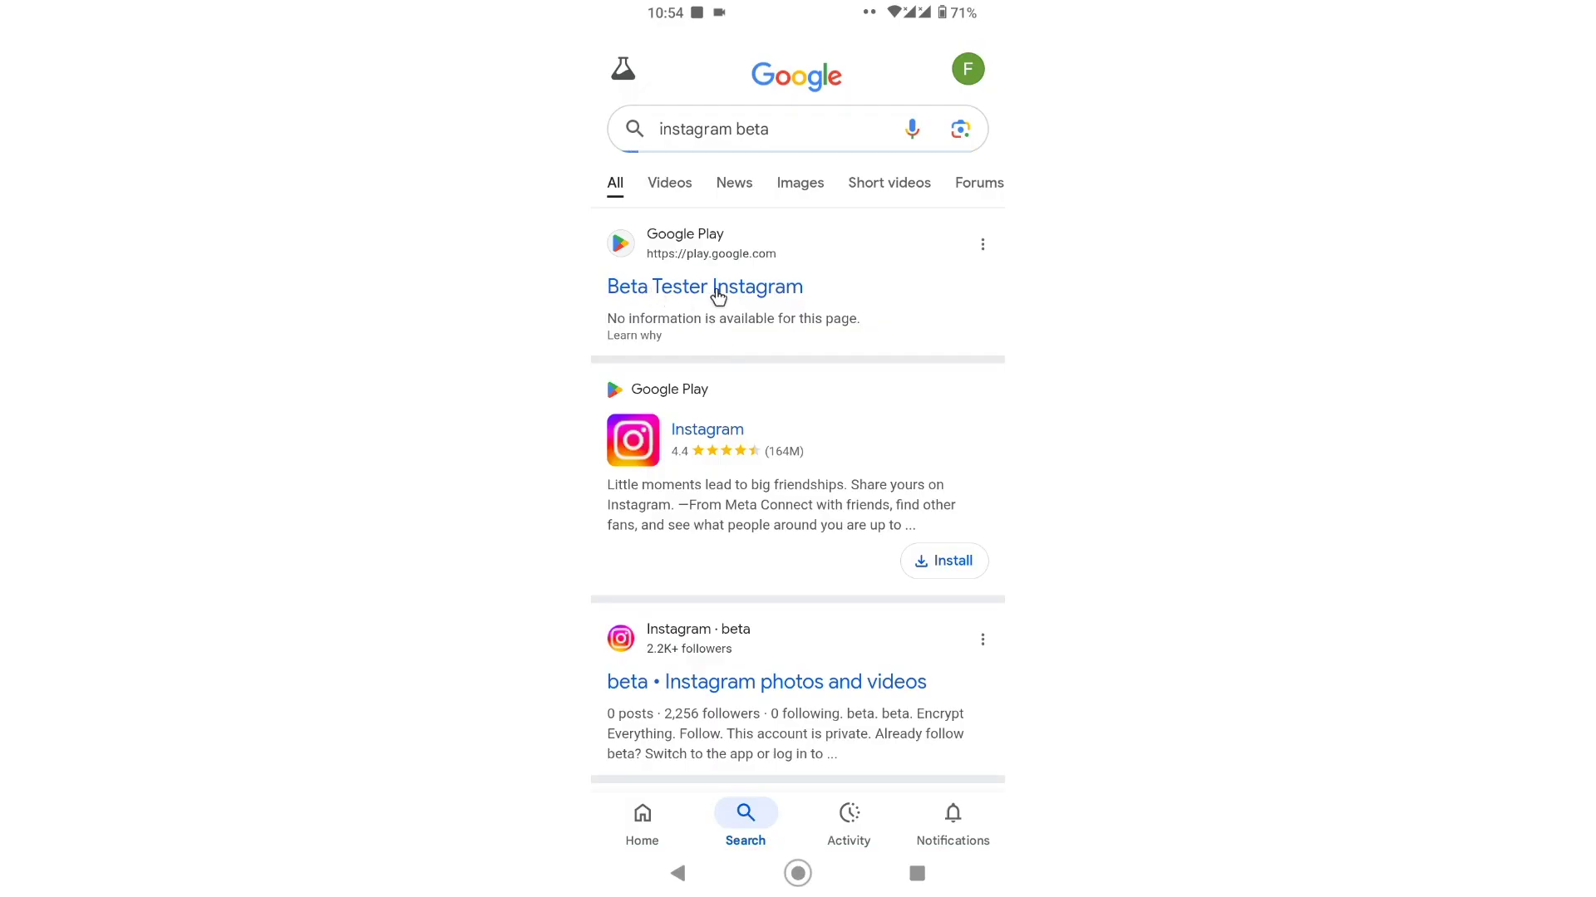
click(666, 288)
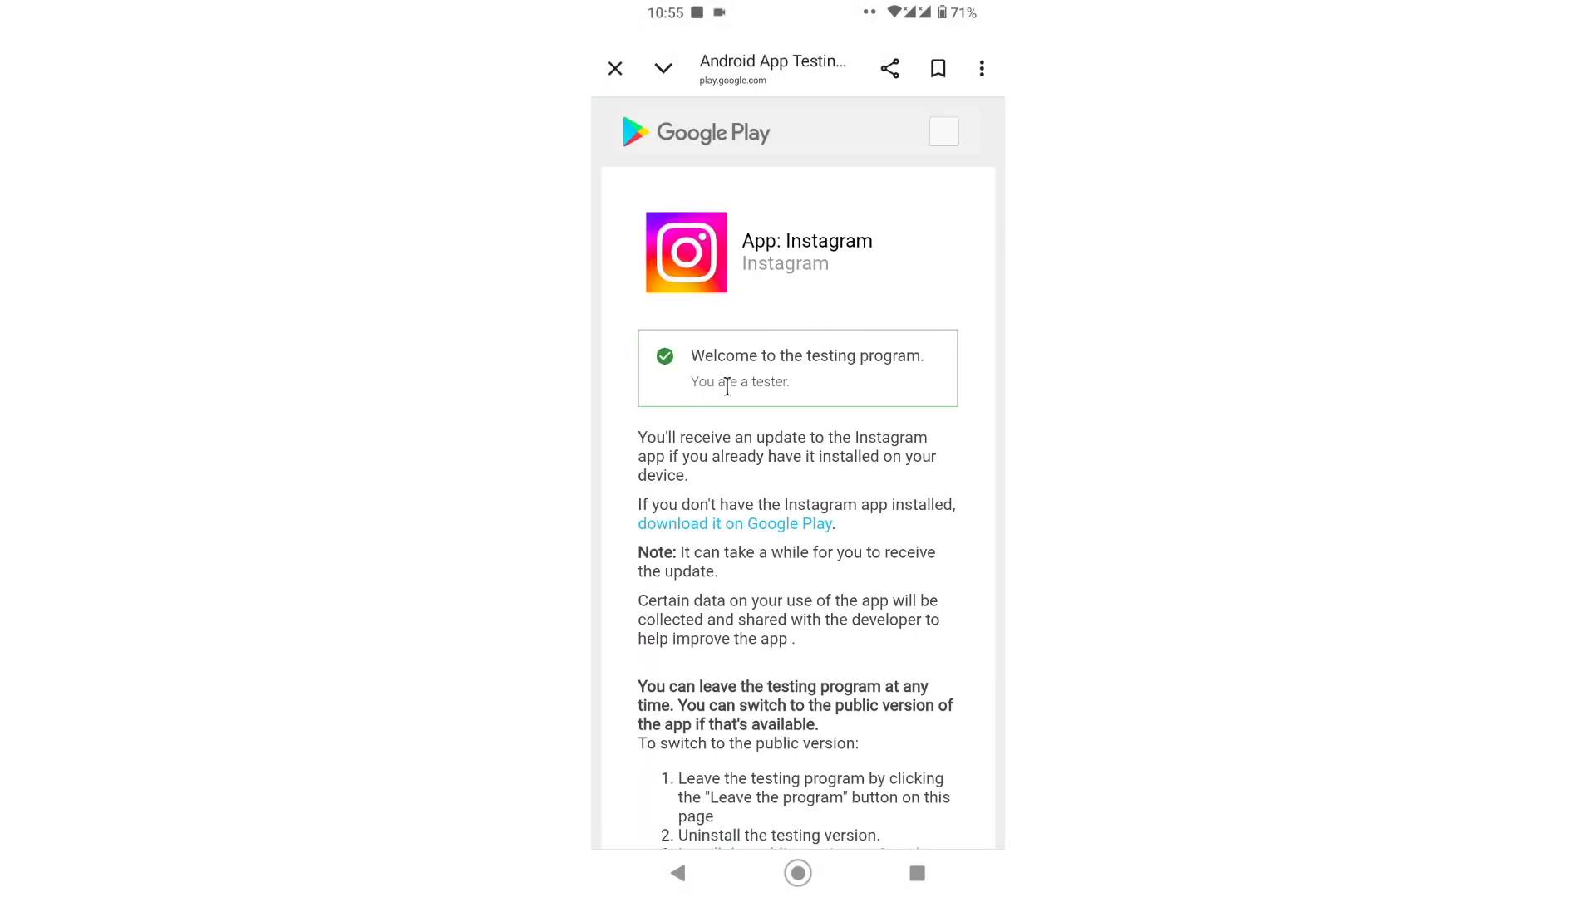
Step: Scroll the Instagram testing page down to Leave the Program and back up to the Welcome box
scroll(773, 385, down, 3)
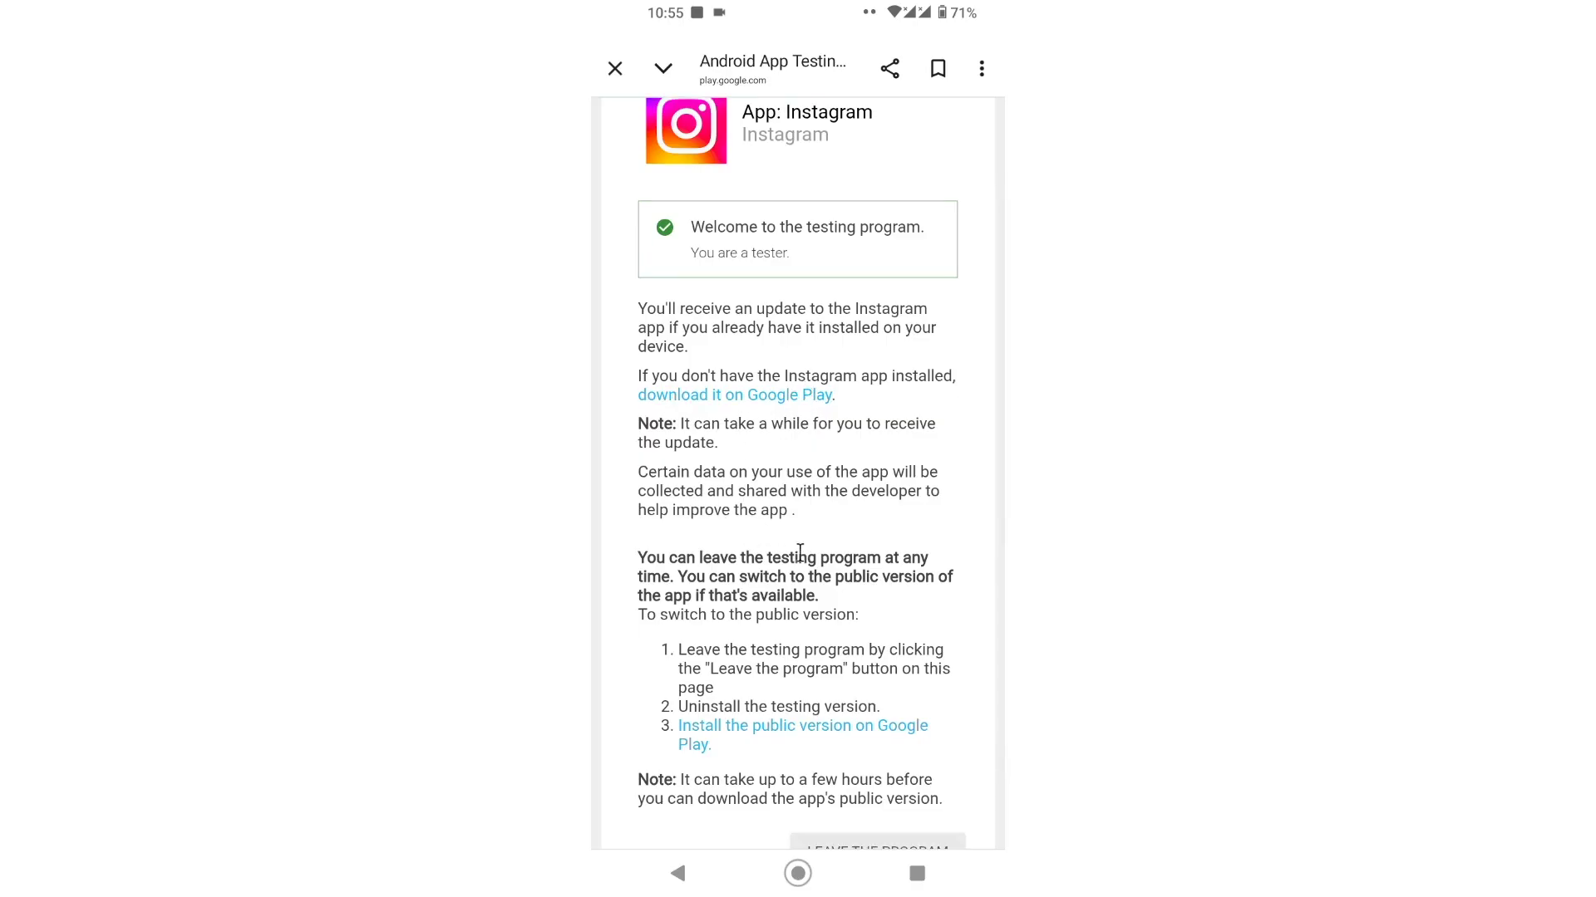
scroll(819, 435, down, 2)
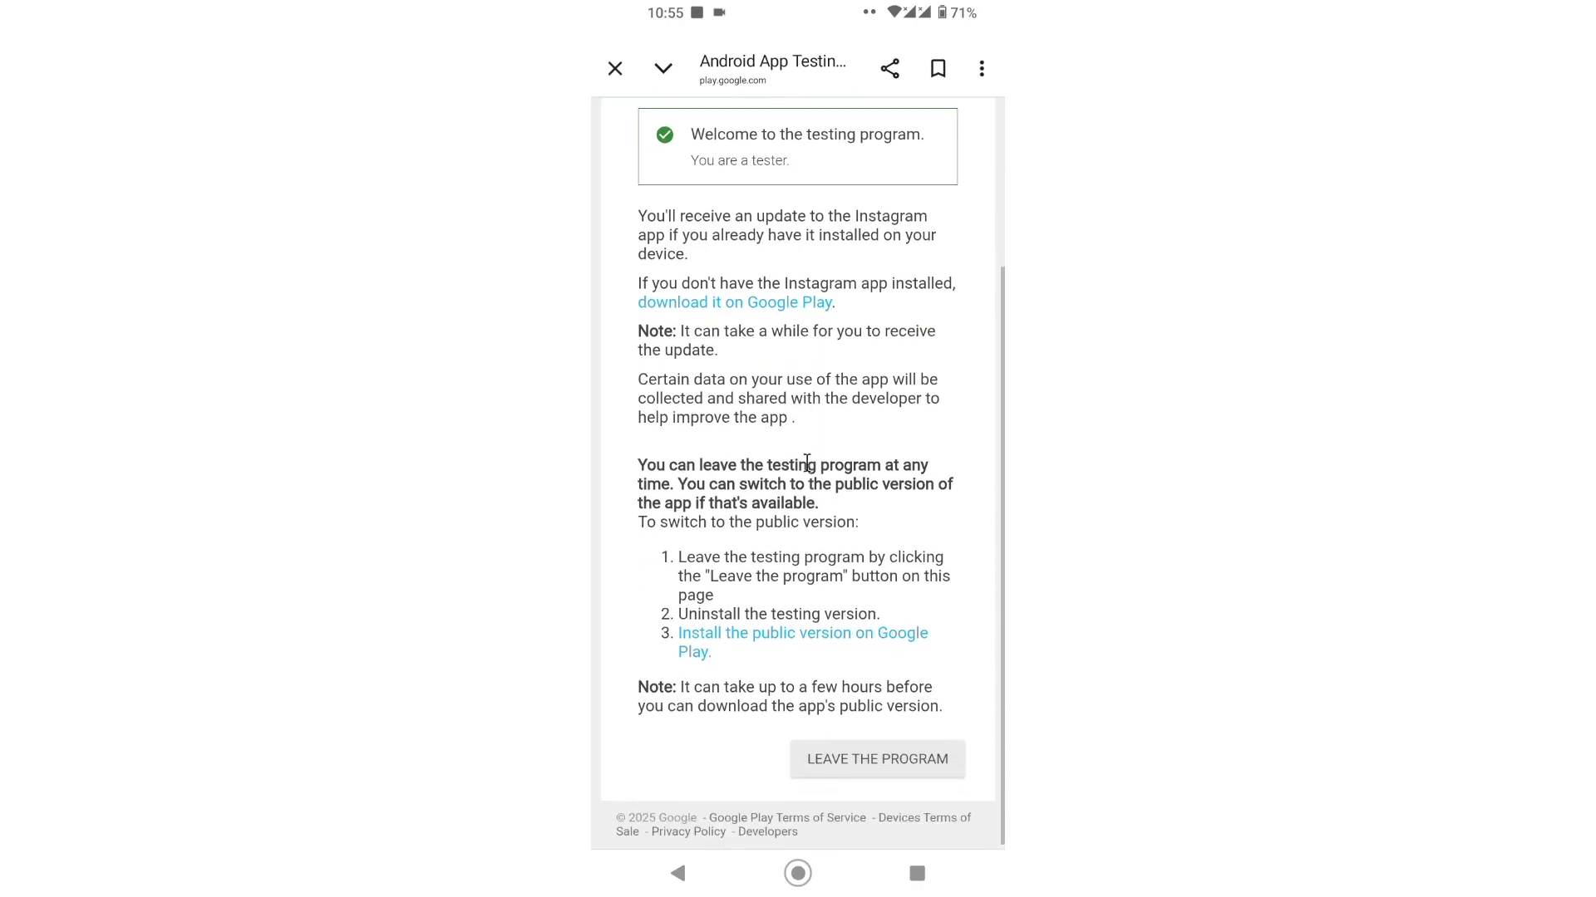
scroll(800, 629, up, 1)
scroll(801, 629, up, 5)
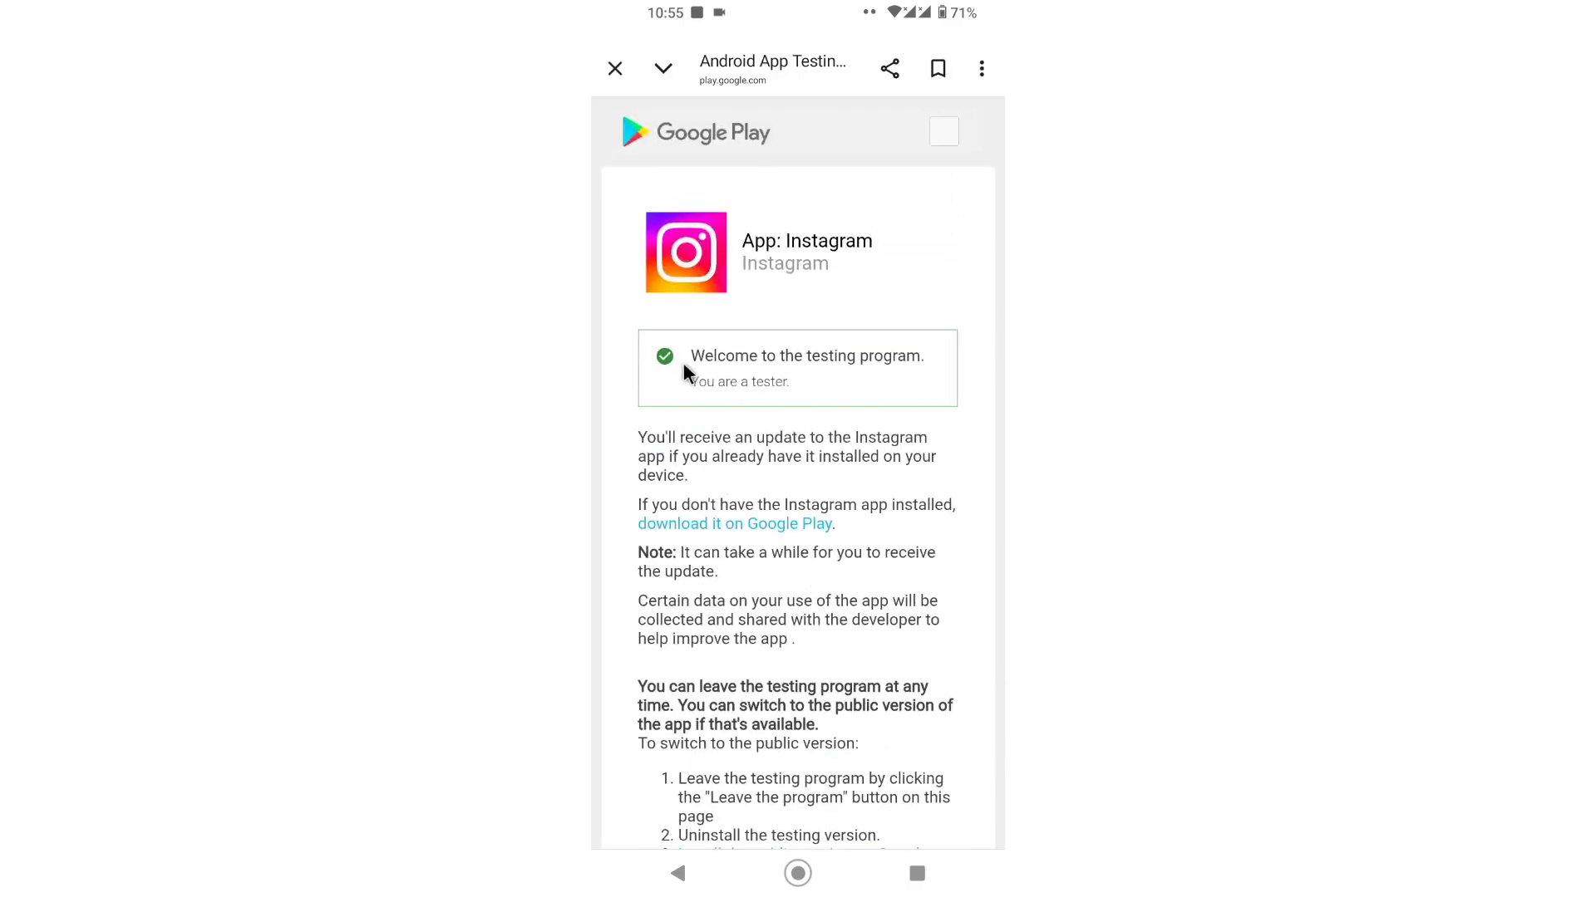
scroll(716, 381, down, 3)
Step: Open Instagram's Play listing, view the Instagram Lite similar app, return and launch Instagram
click(722, 306)
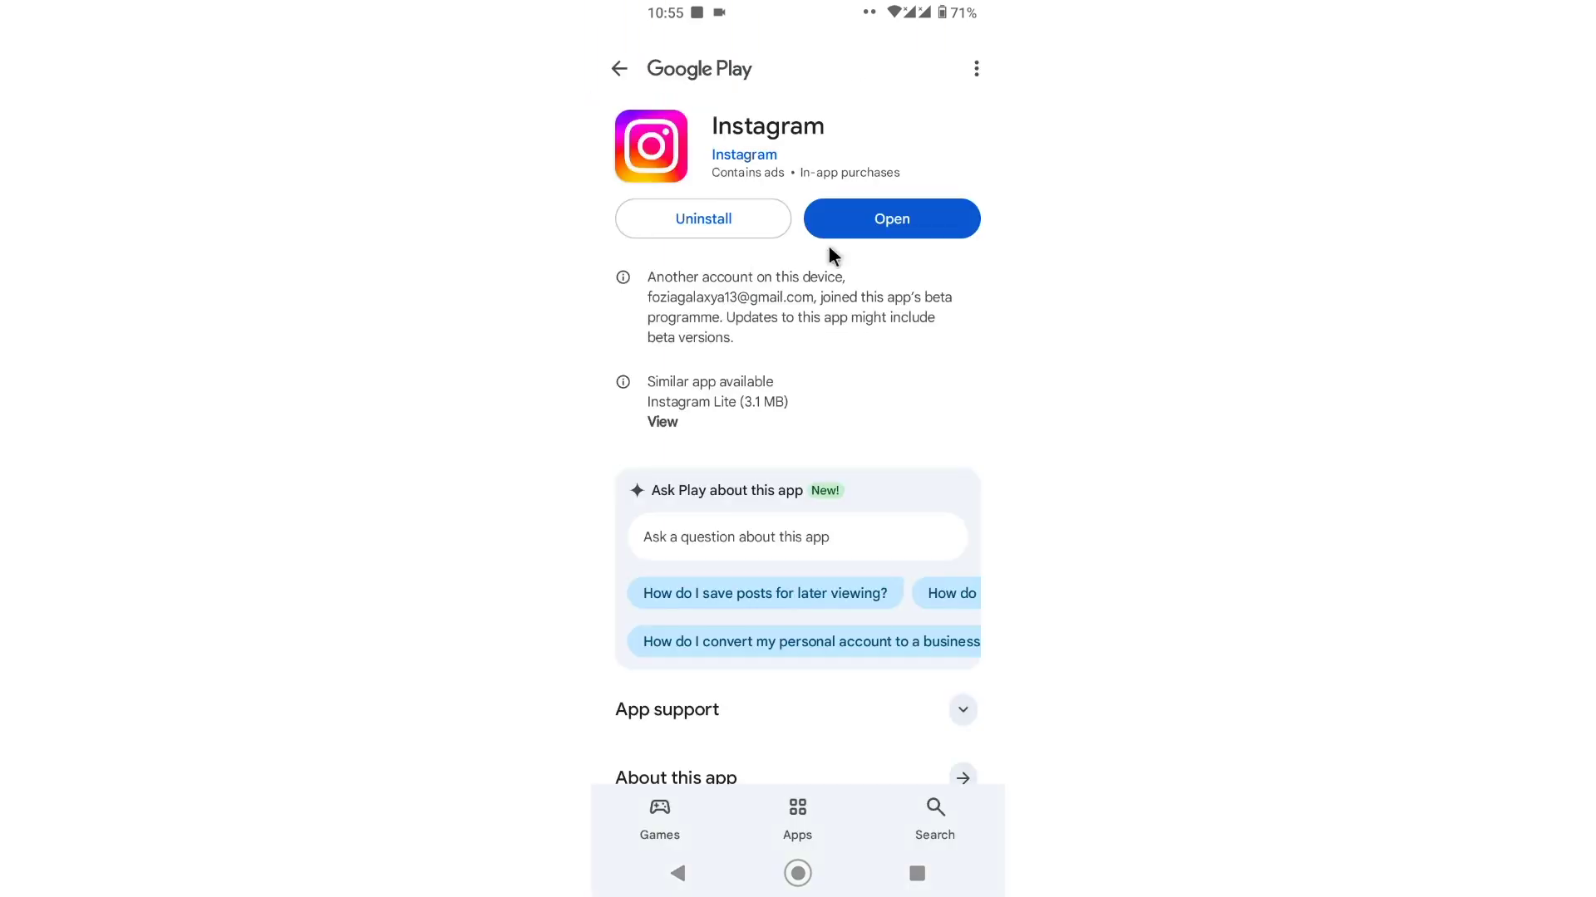
scroll(785, 403, down, 1)
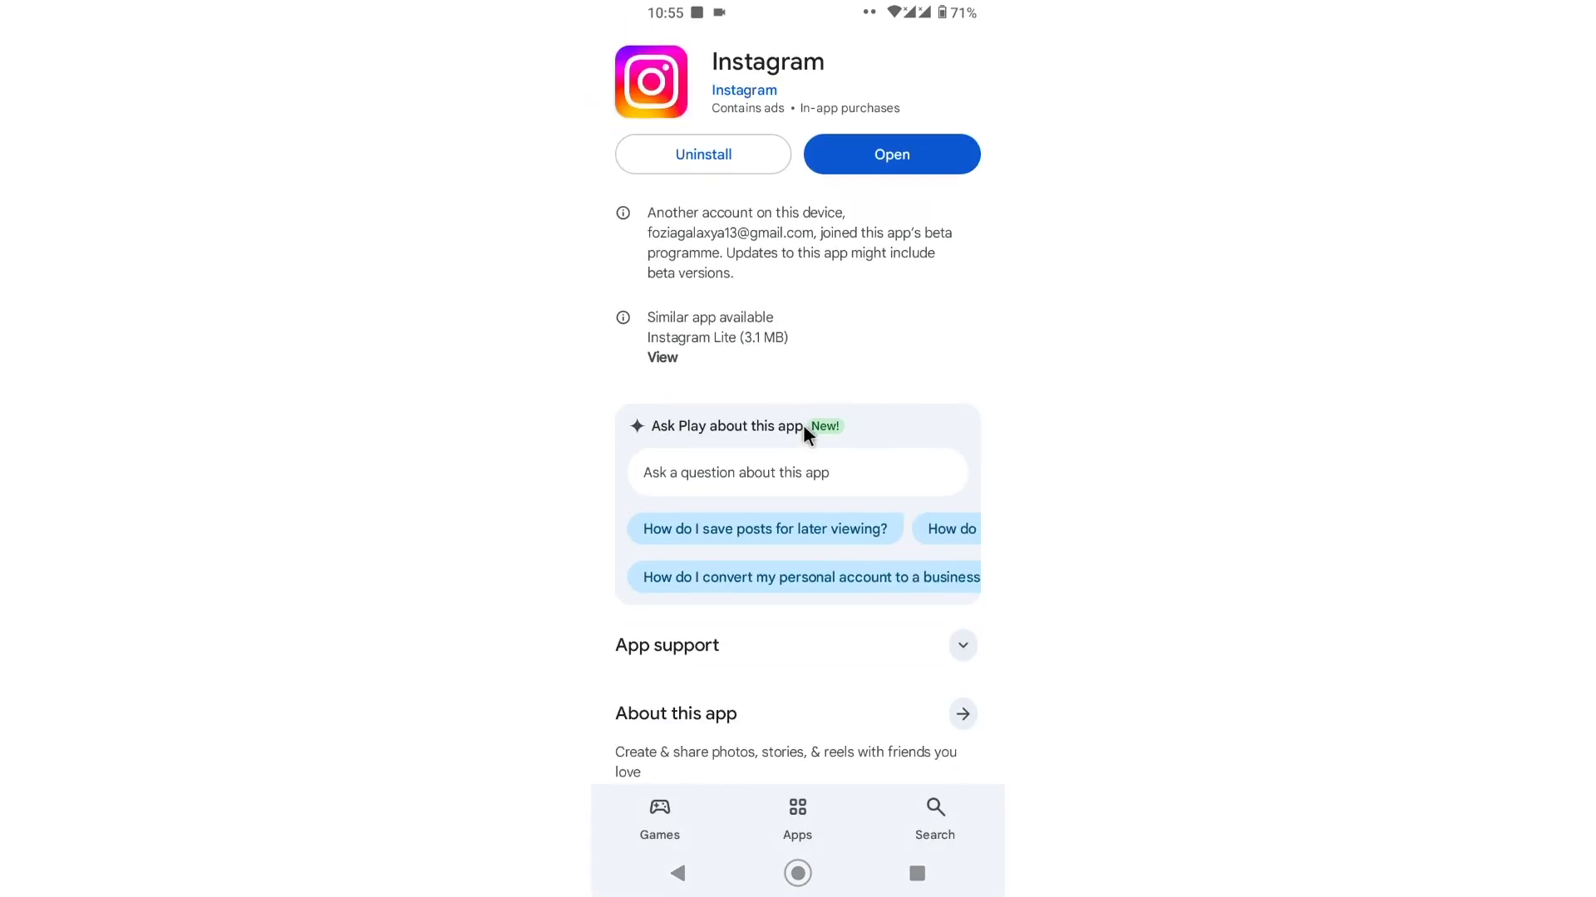
click(664, 356)
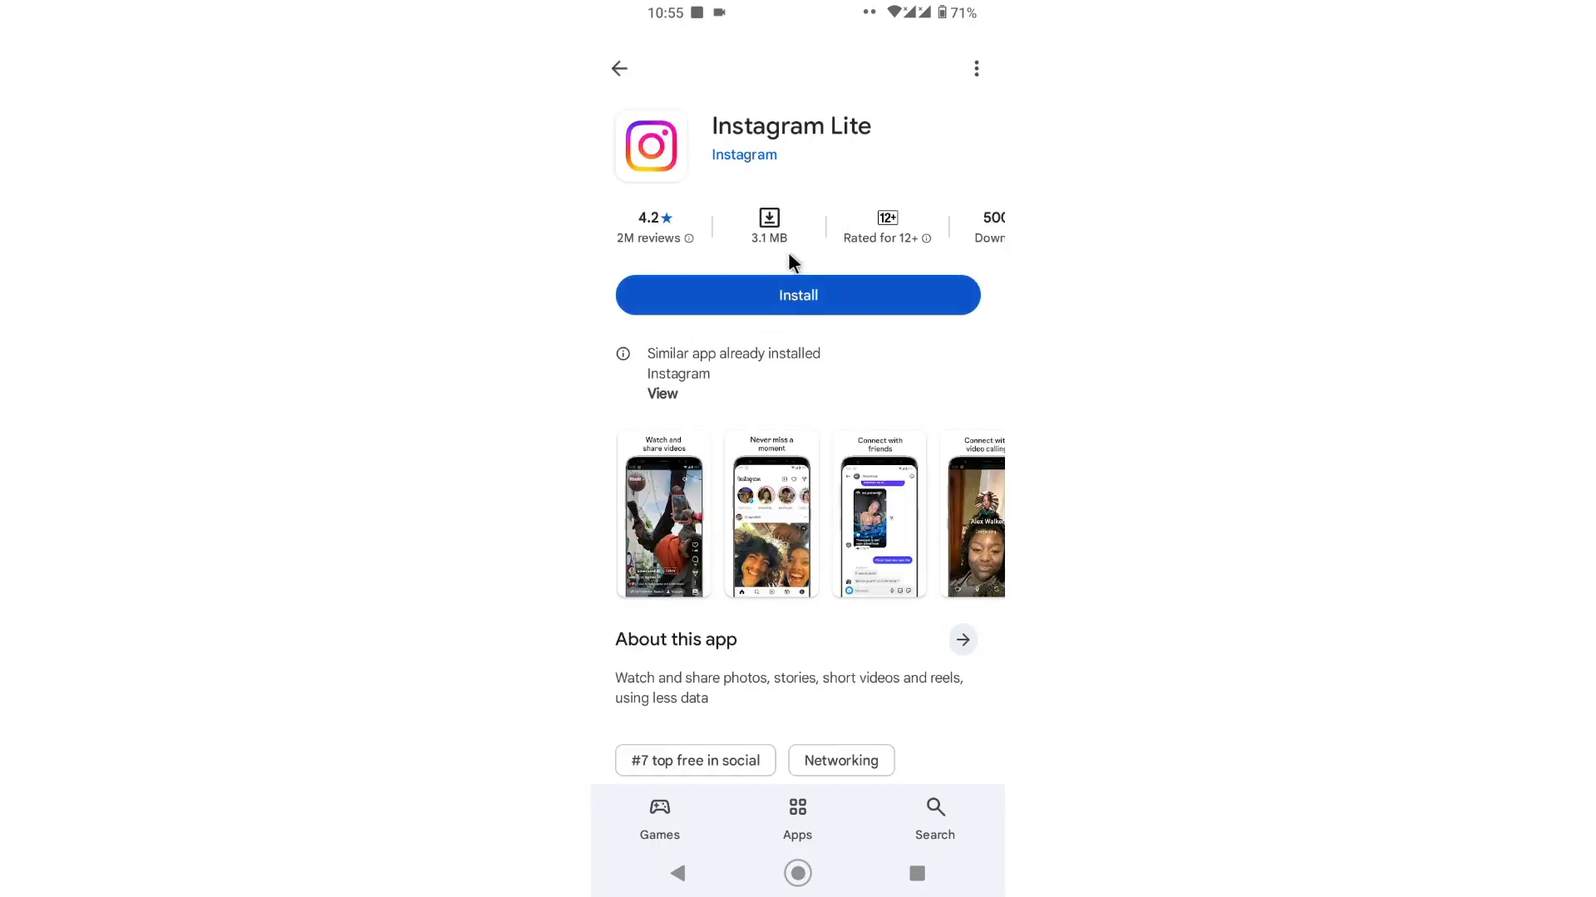
click(617, 68)
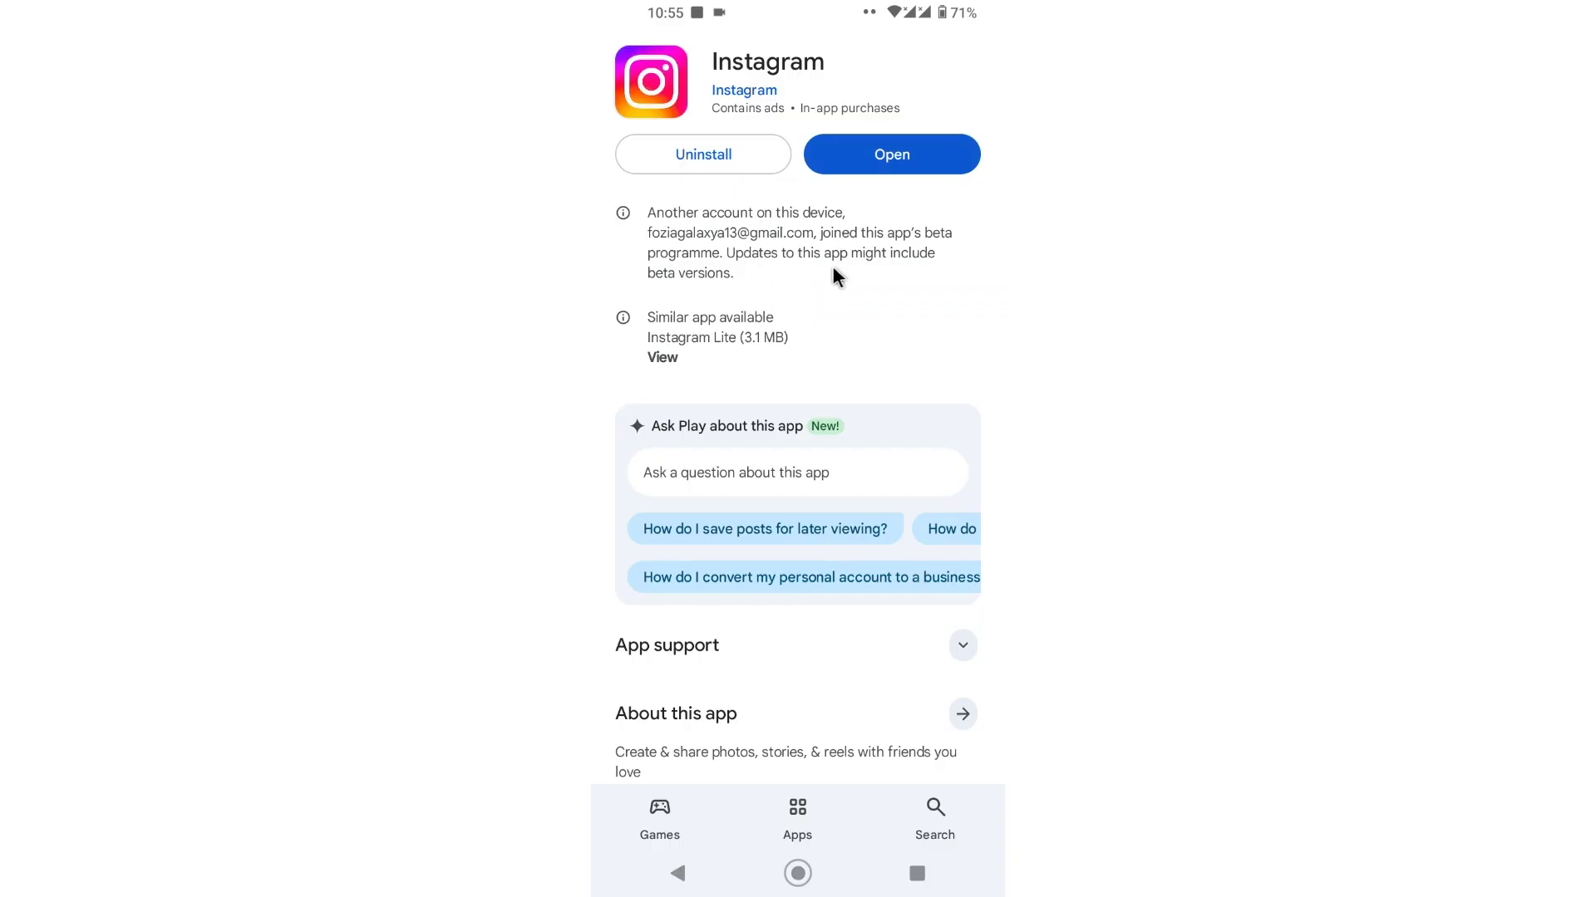
scroll(874, 267, up, 1)
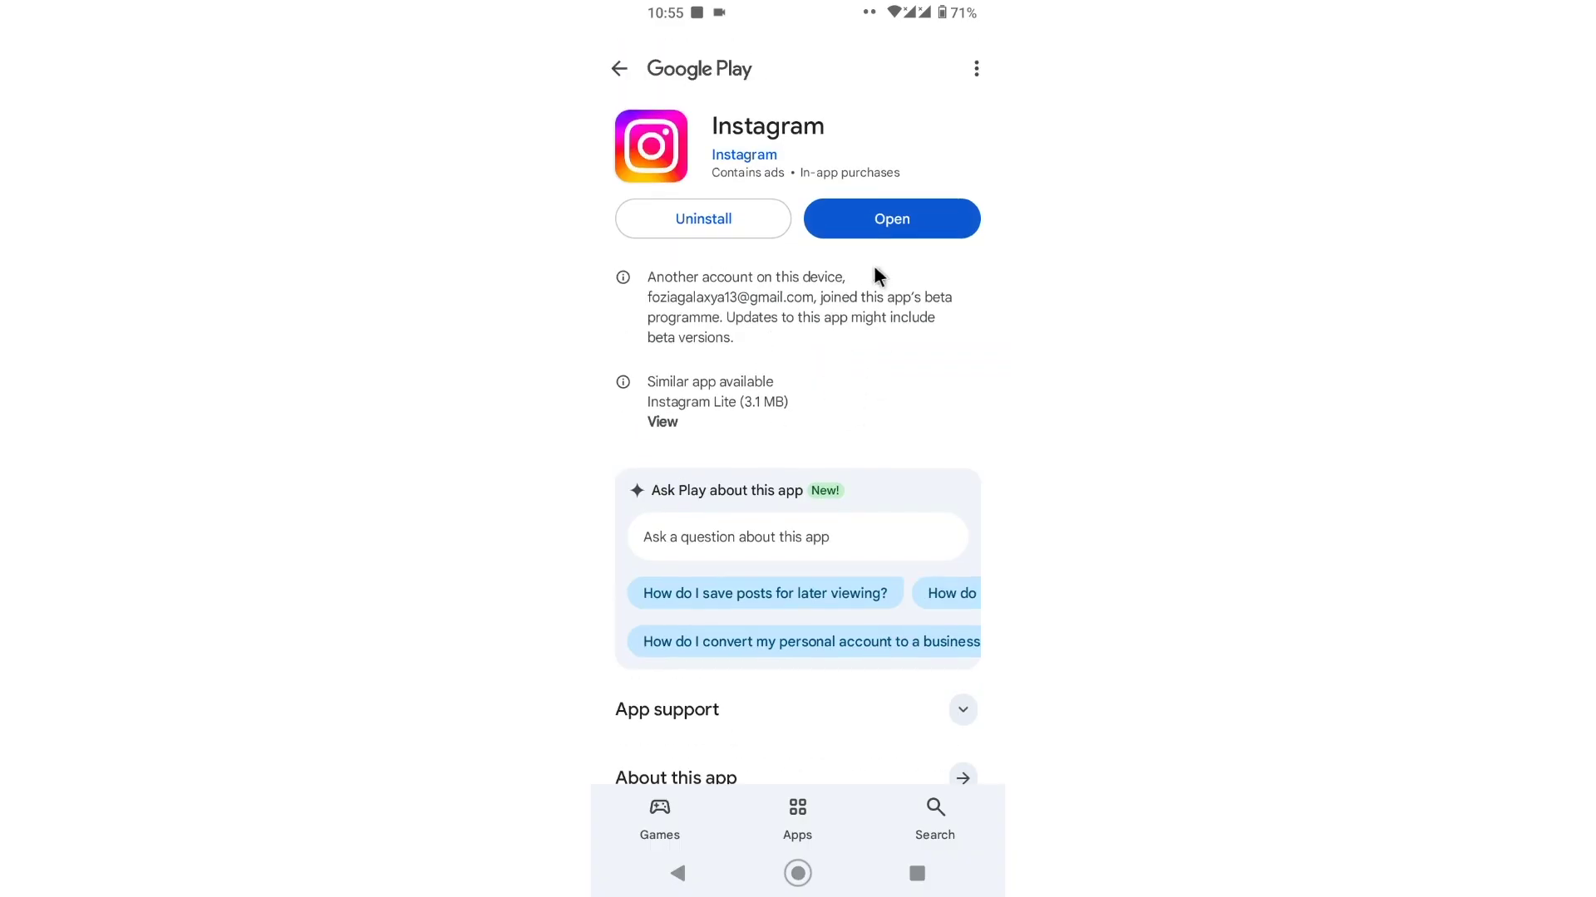
click(866, 219)
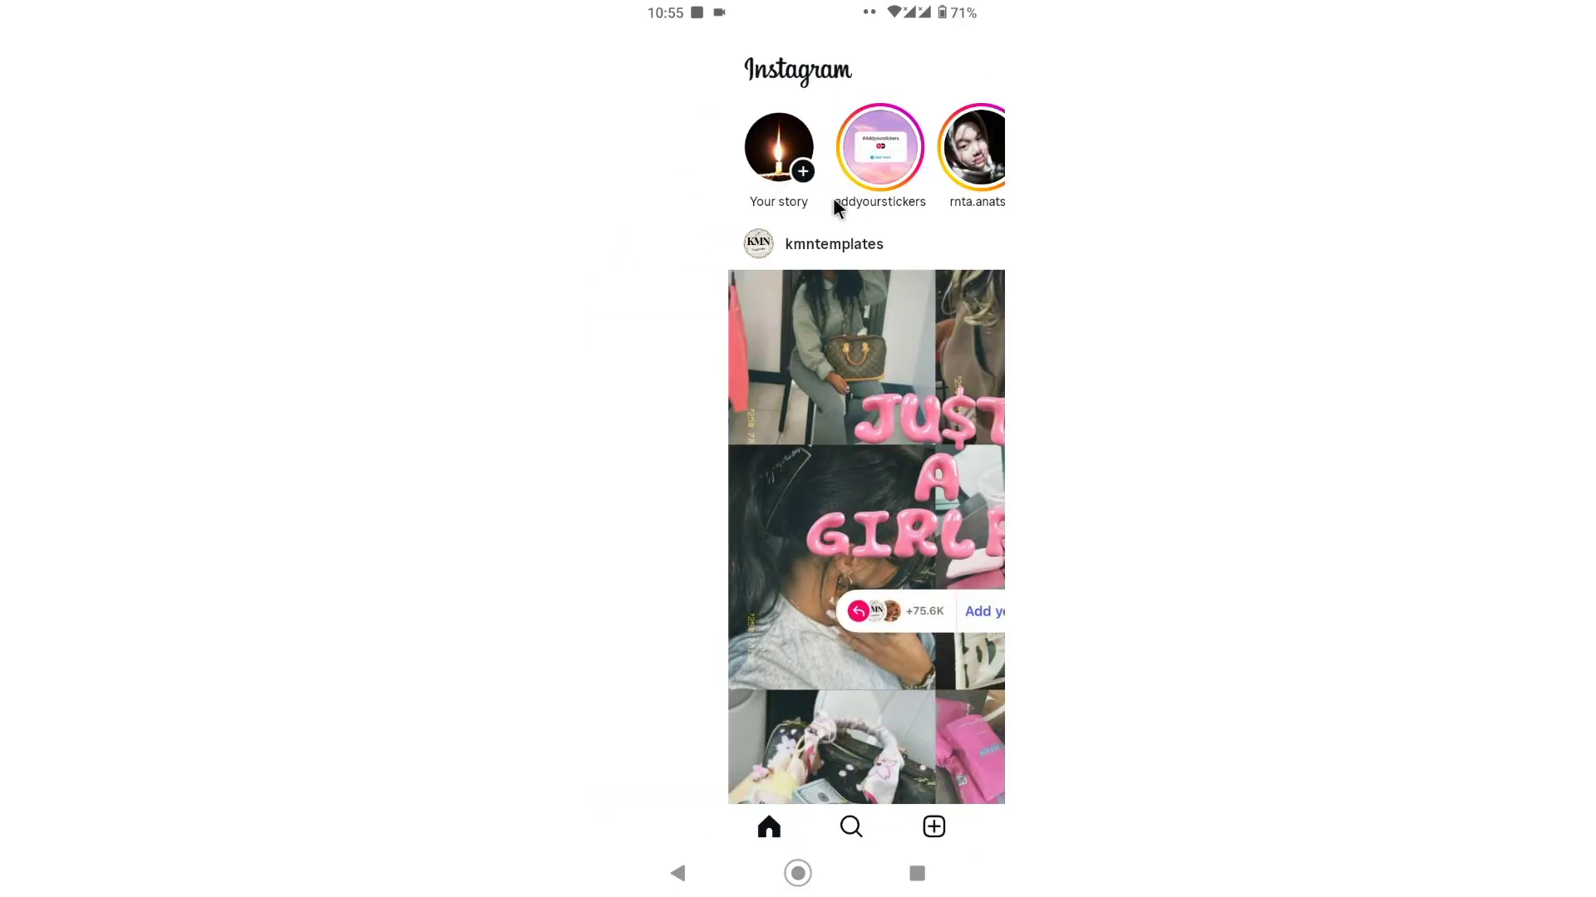
Step: Start a new story and capture a photo of the desk with the story camera
click(723, 213)
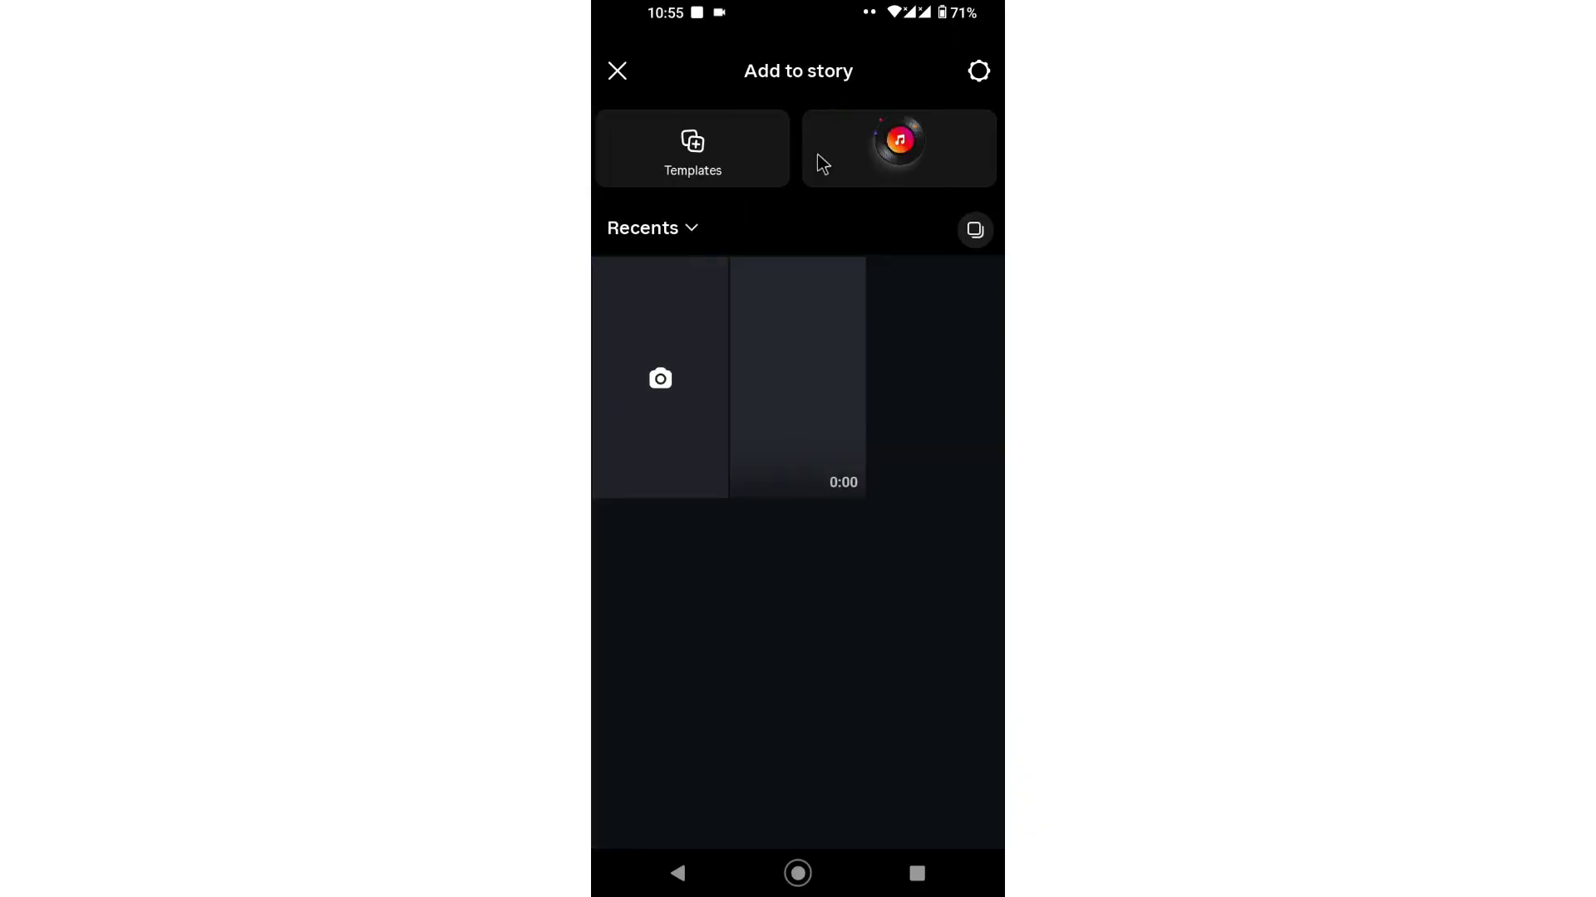
click(660, 366)
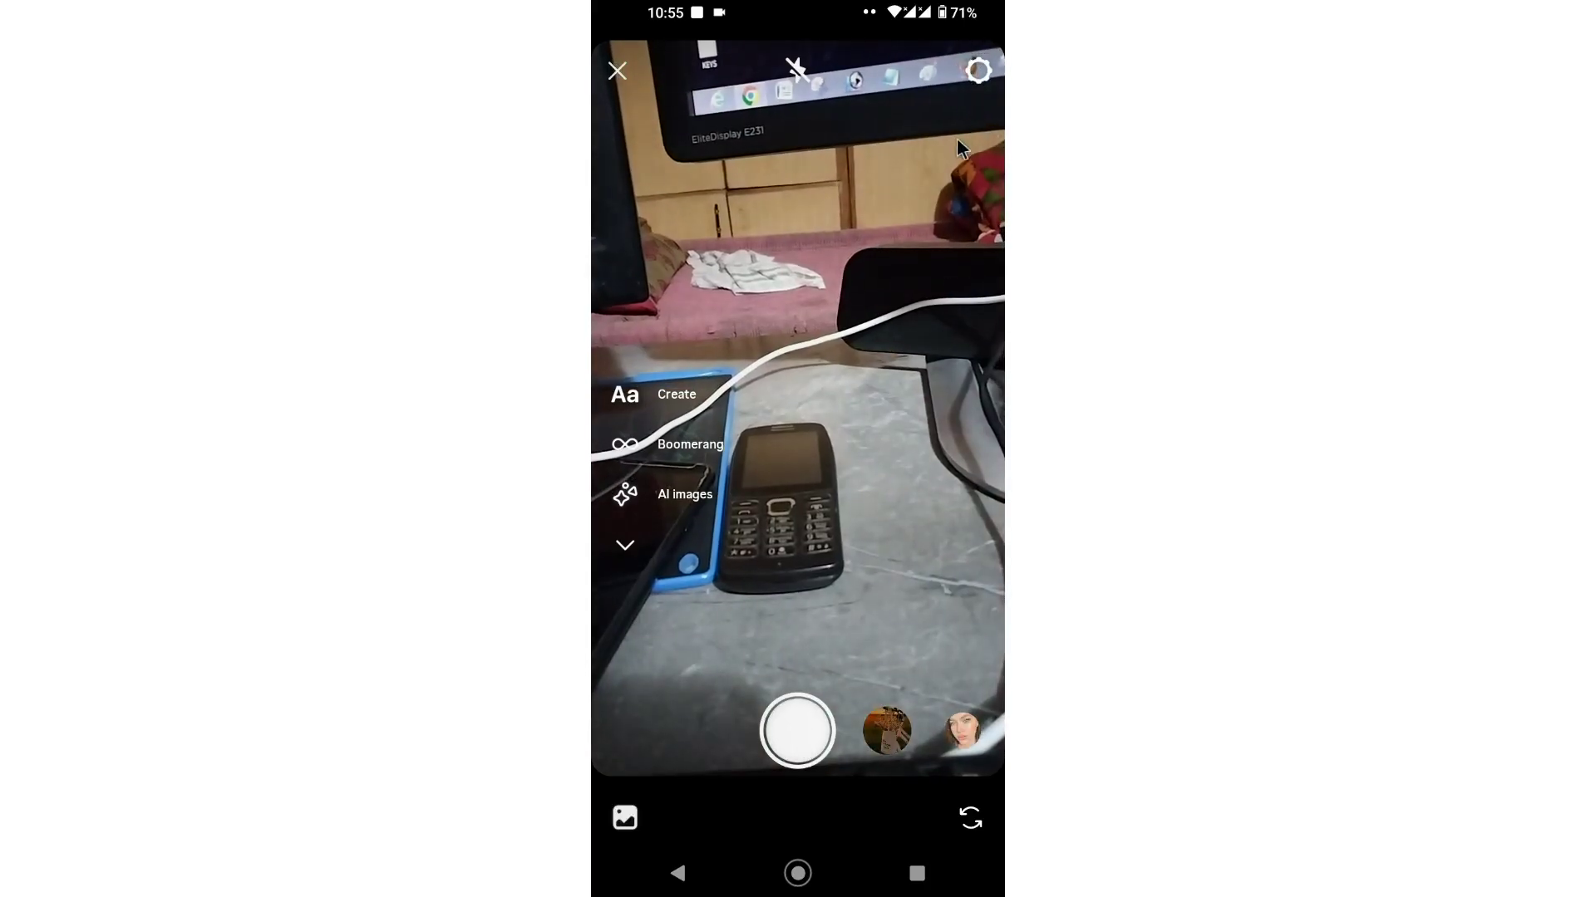
click(975, 80)
Step: Check the story editor's extra options menu, then switch to the recent apps overview
click(976, 79)
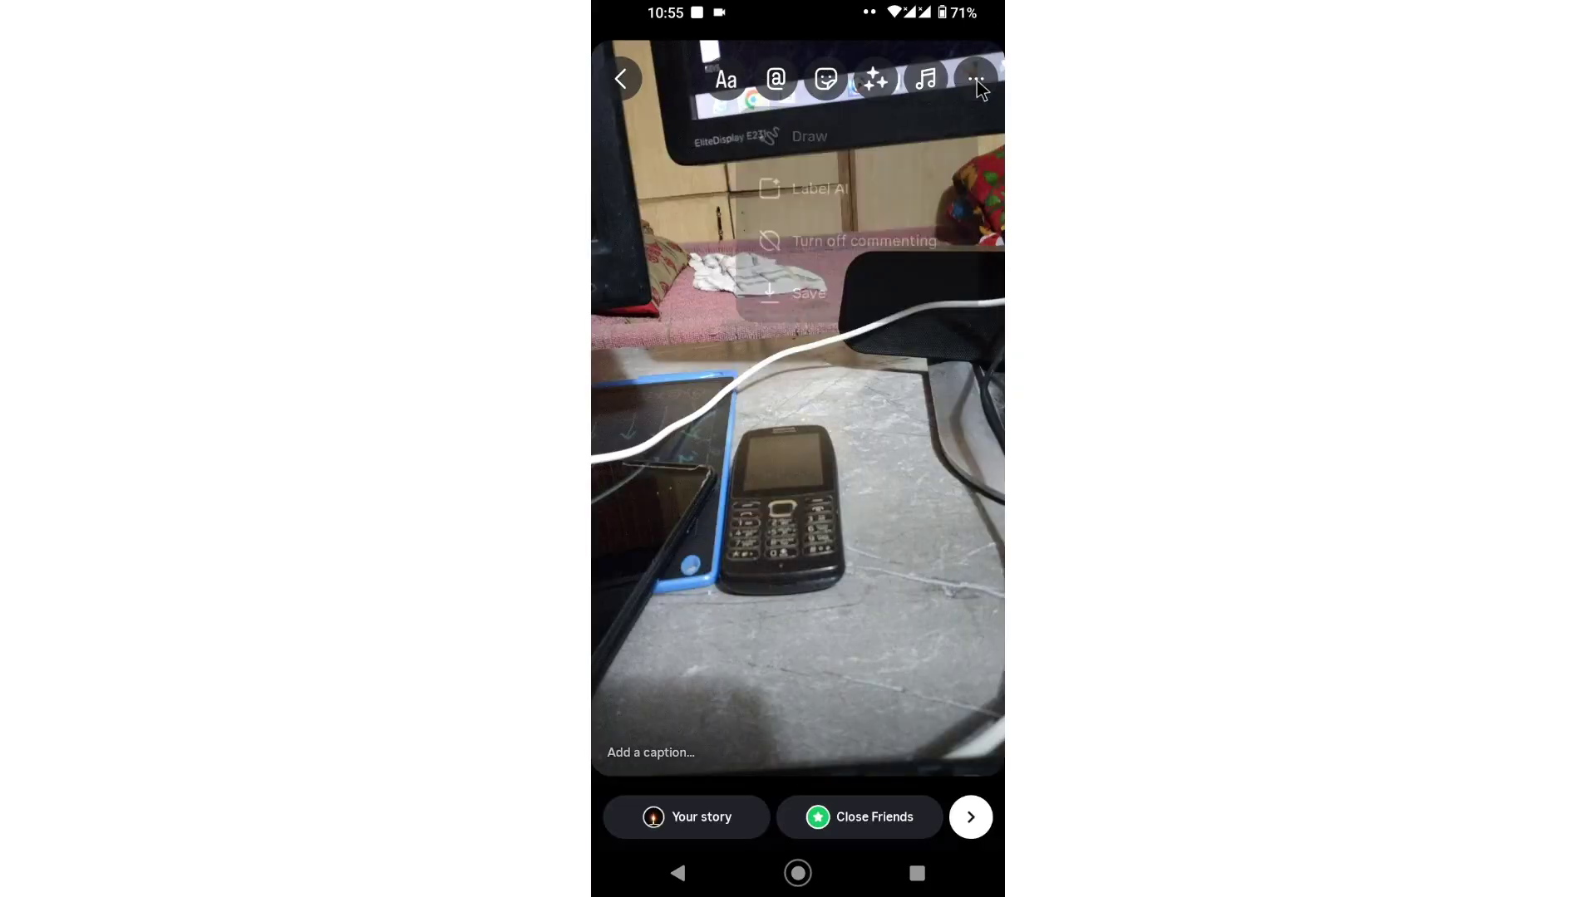
click(976, 80)
click(827, 447)
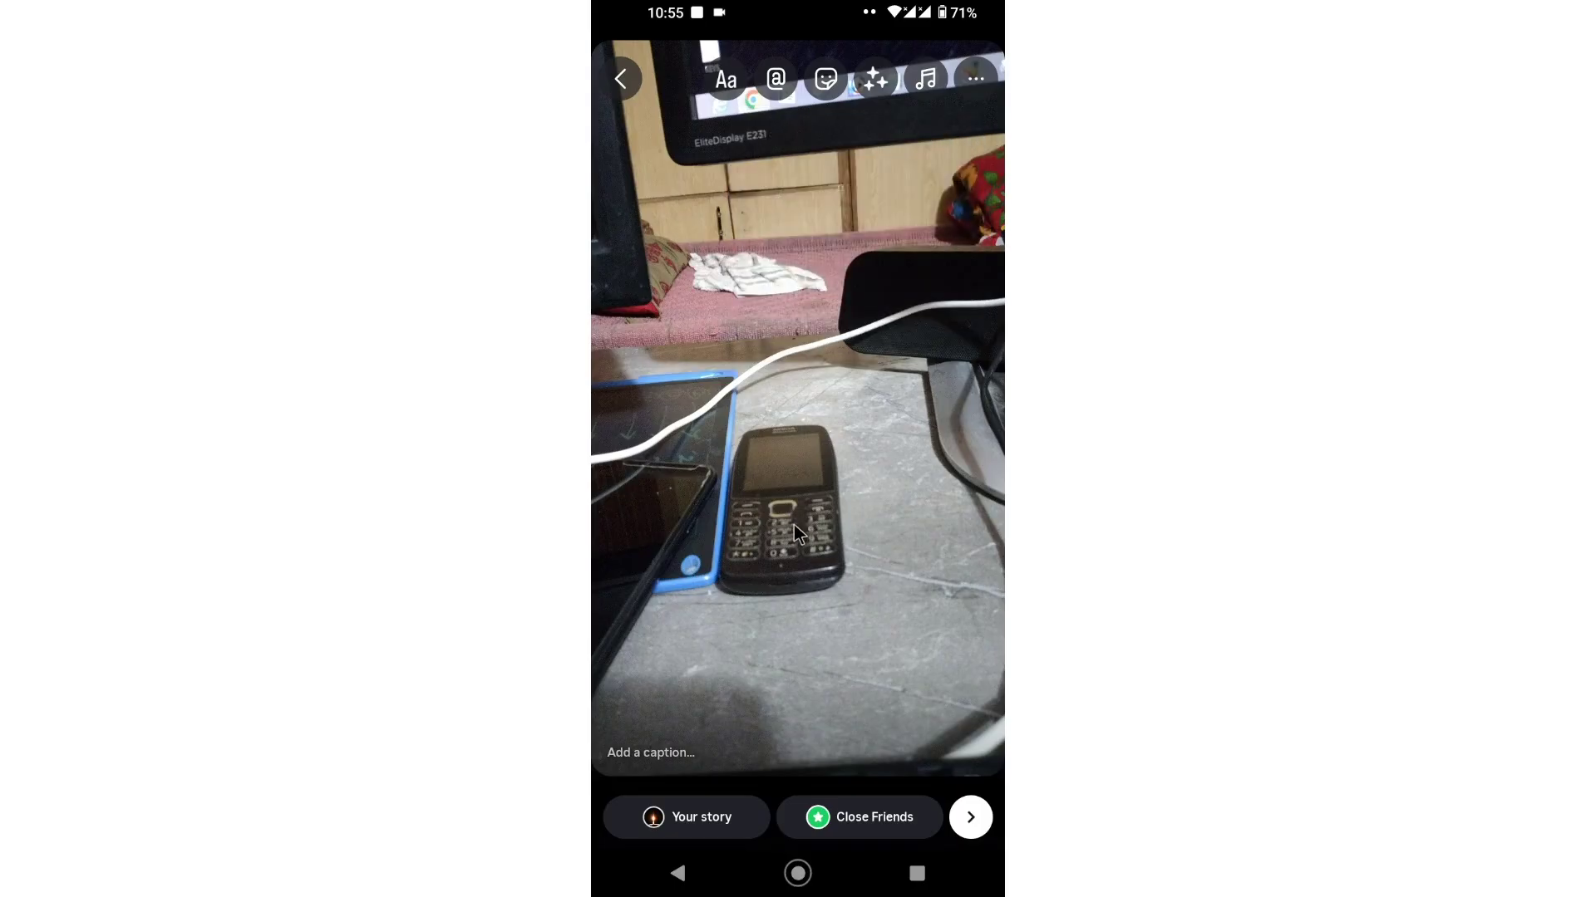
click(972, 80)
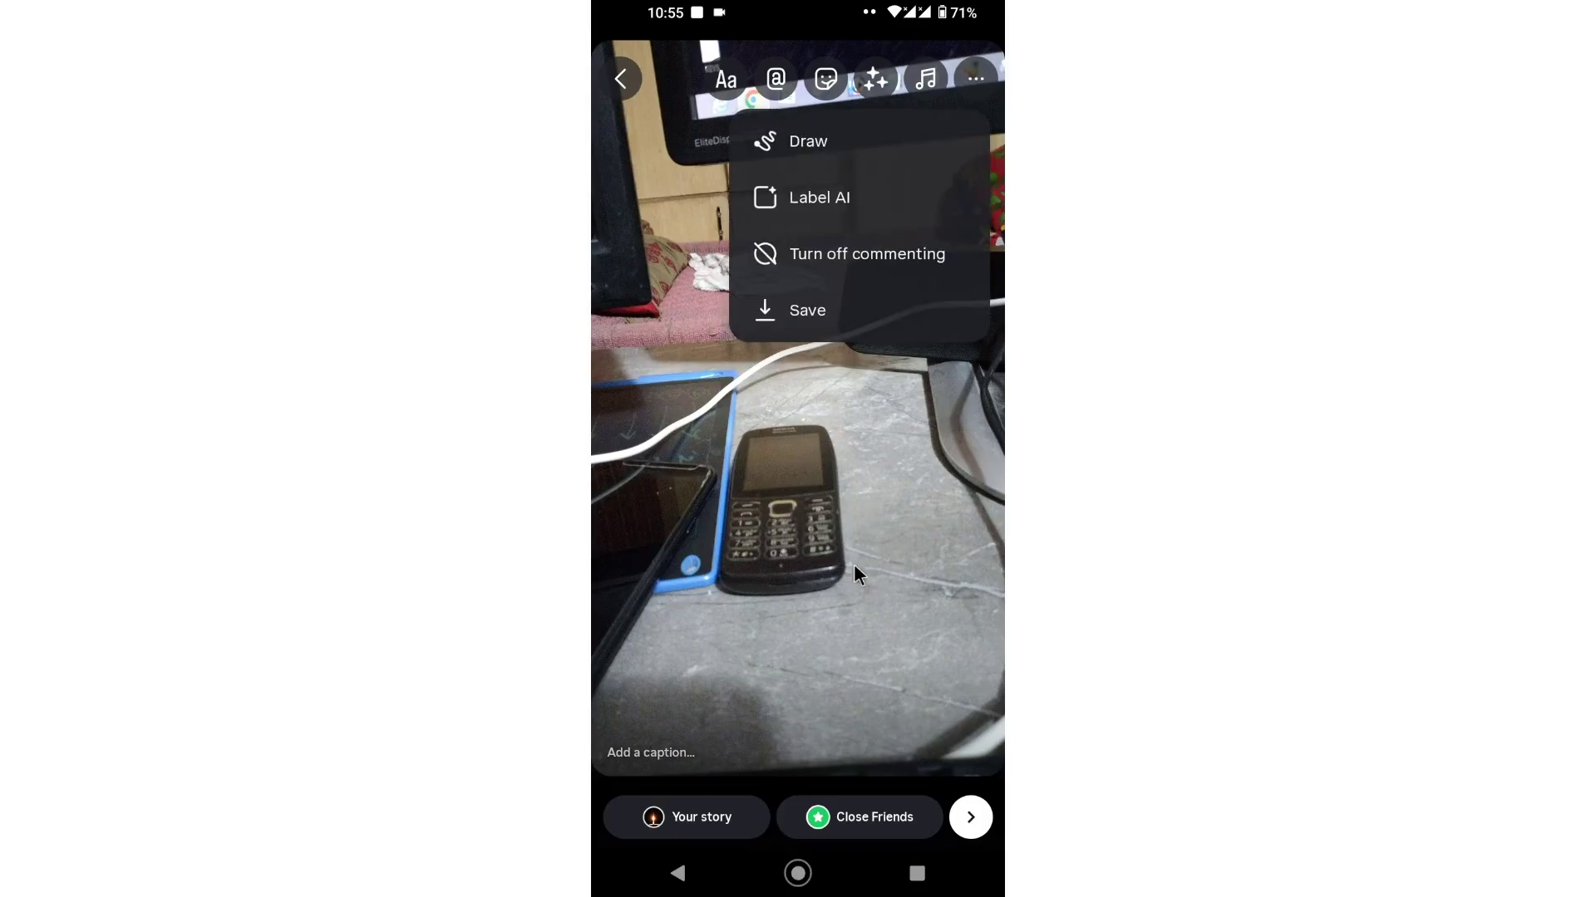
click(845, 601)
click(916, 873)
drag(811, 560, 981, 560)
Step: Close the Google Play and Google app cards, then open the app drawer
drag(803, 128, 811, 8)
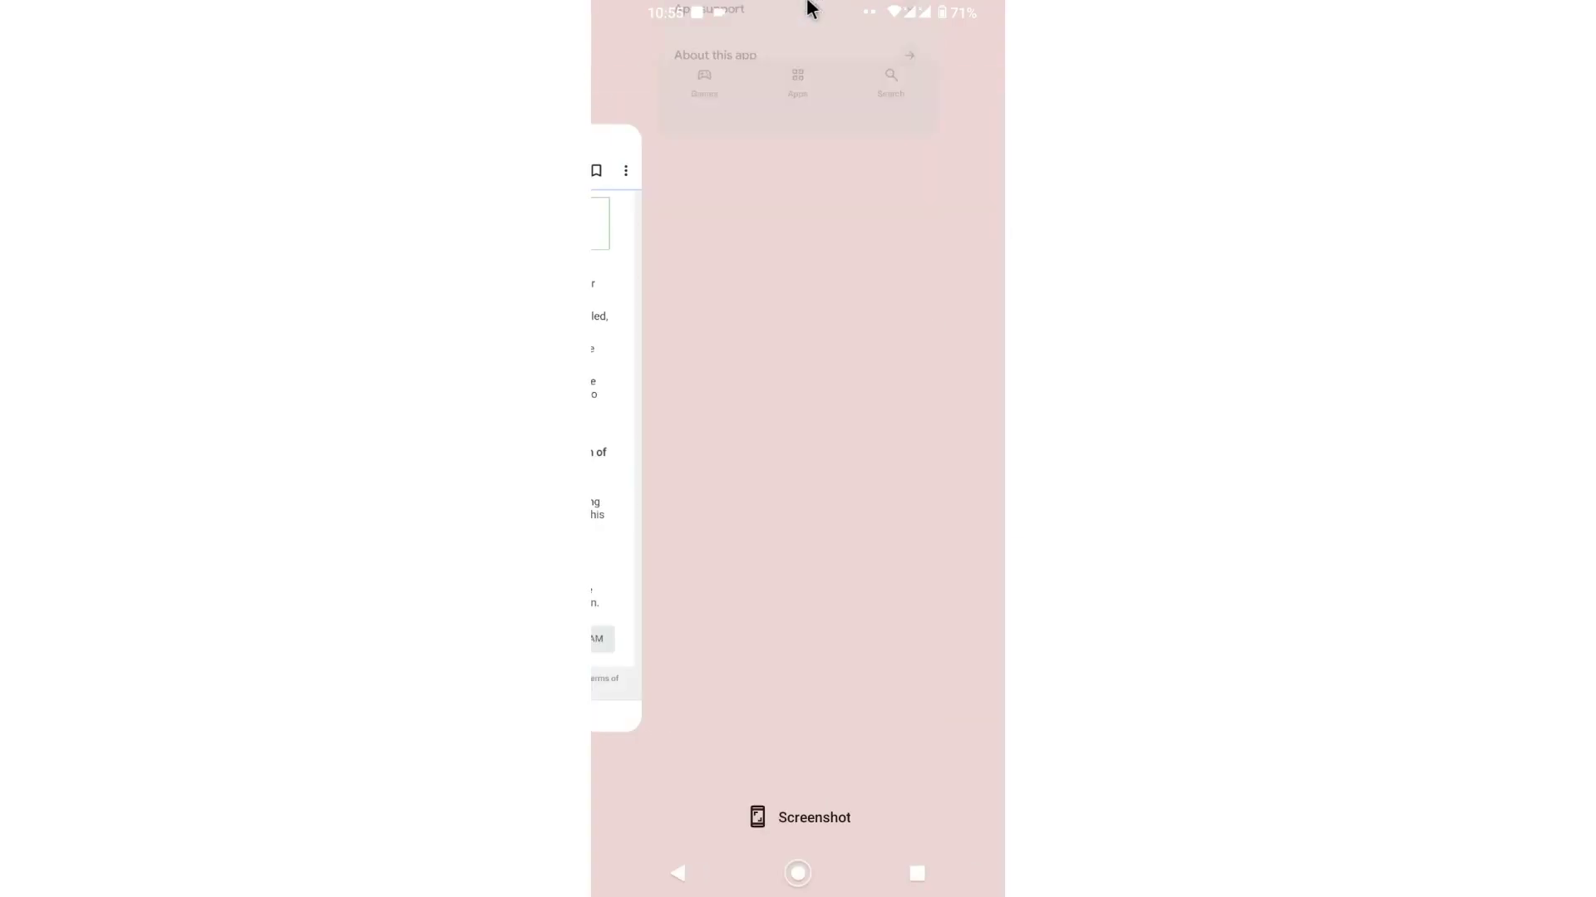
drag(752, 552, 790, 238)
drag(802, 454, 882, 112)
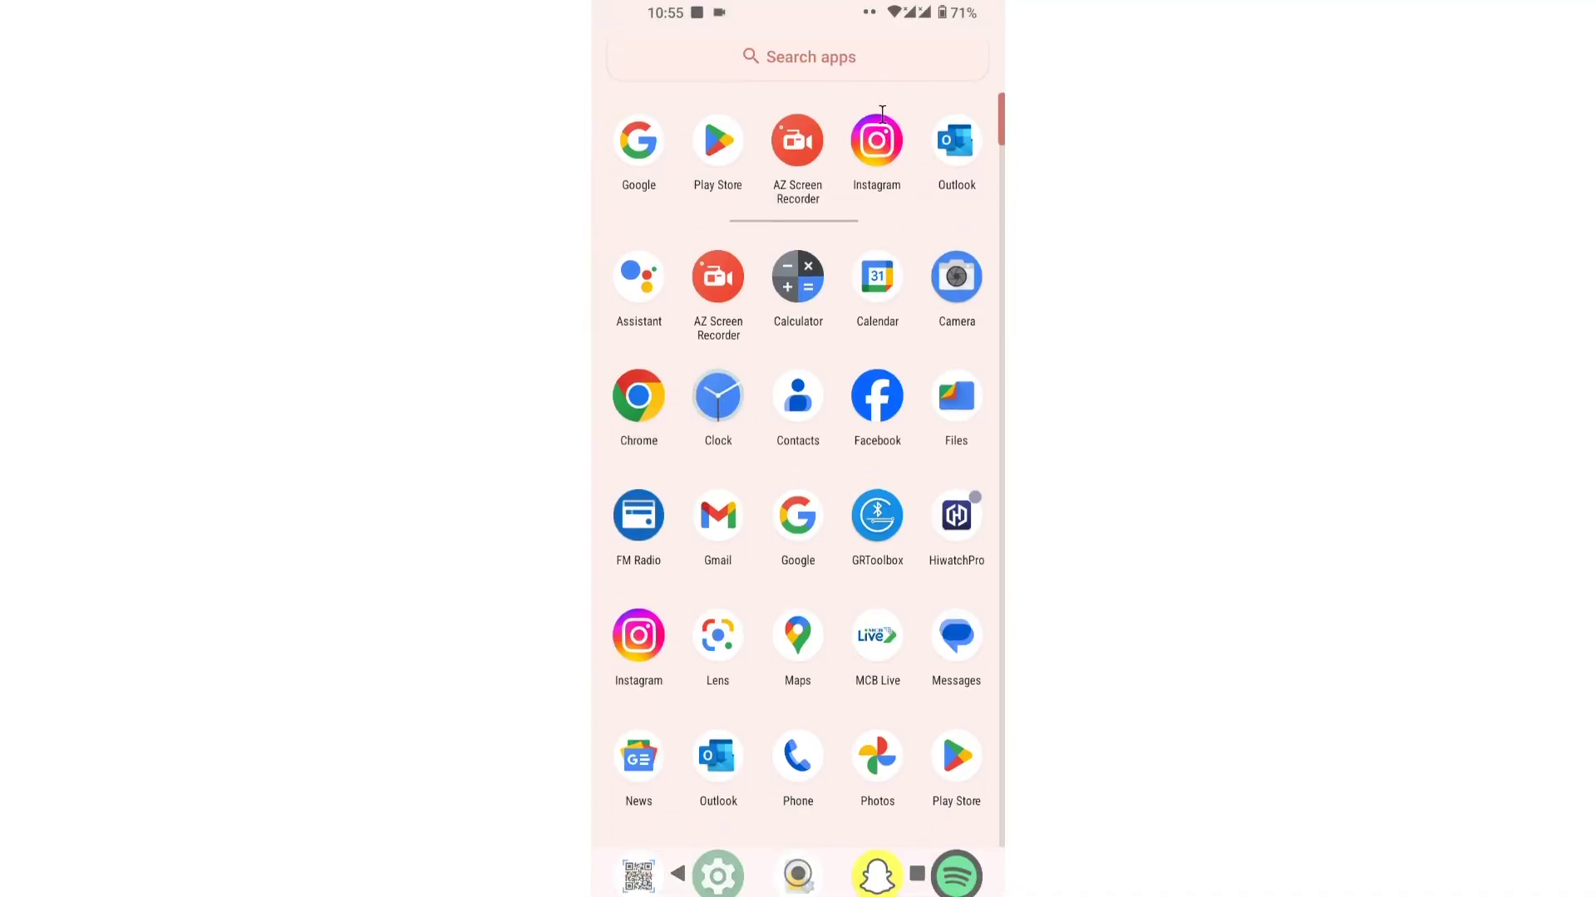
scroll(794, 490, down, 3)
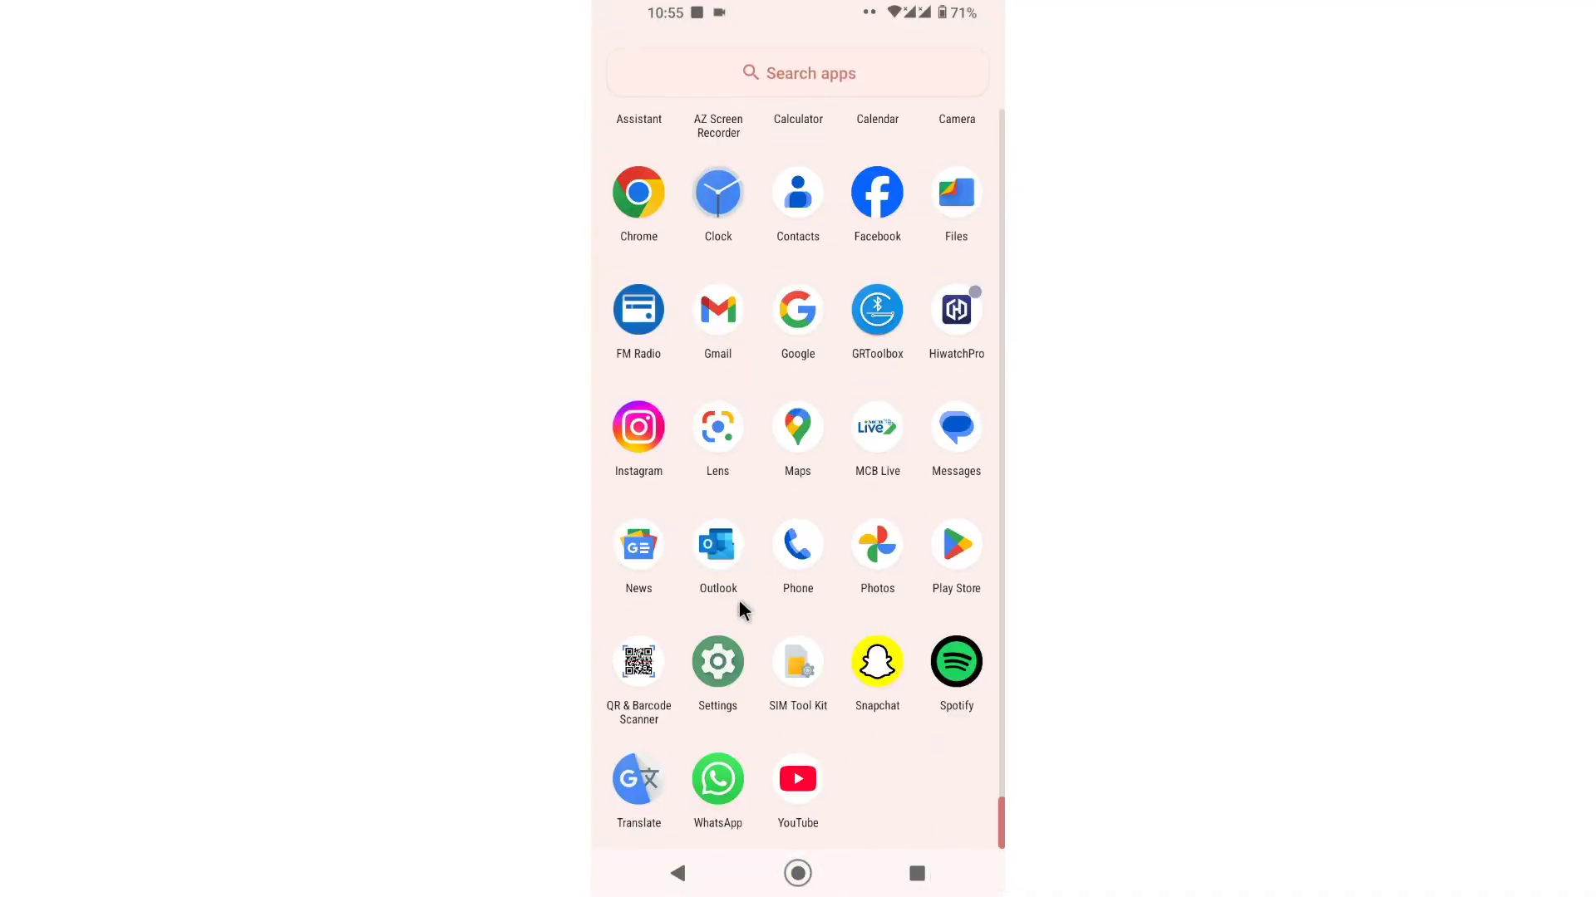
Step: Open the device Settings Storage page, showing 29 GB of 64 GB used
click(716, 669)
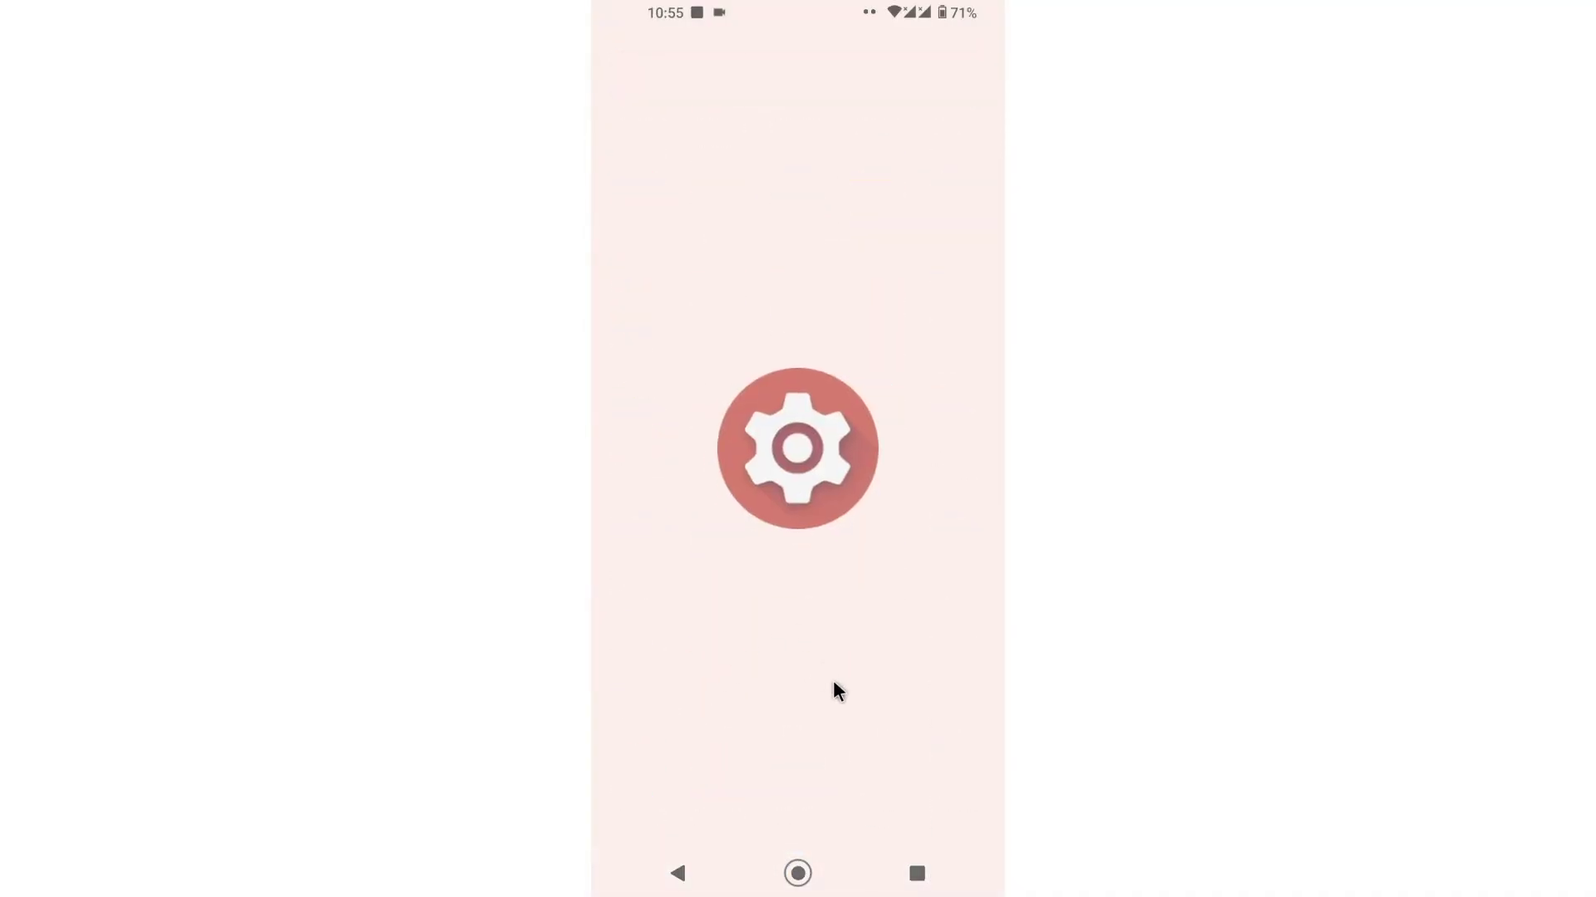
scroll(855, 516, down, 5)
click(756, 319)
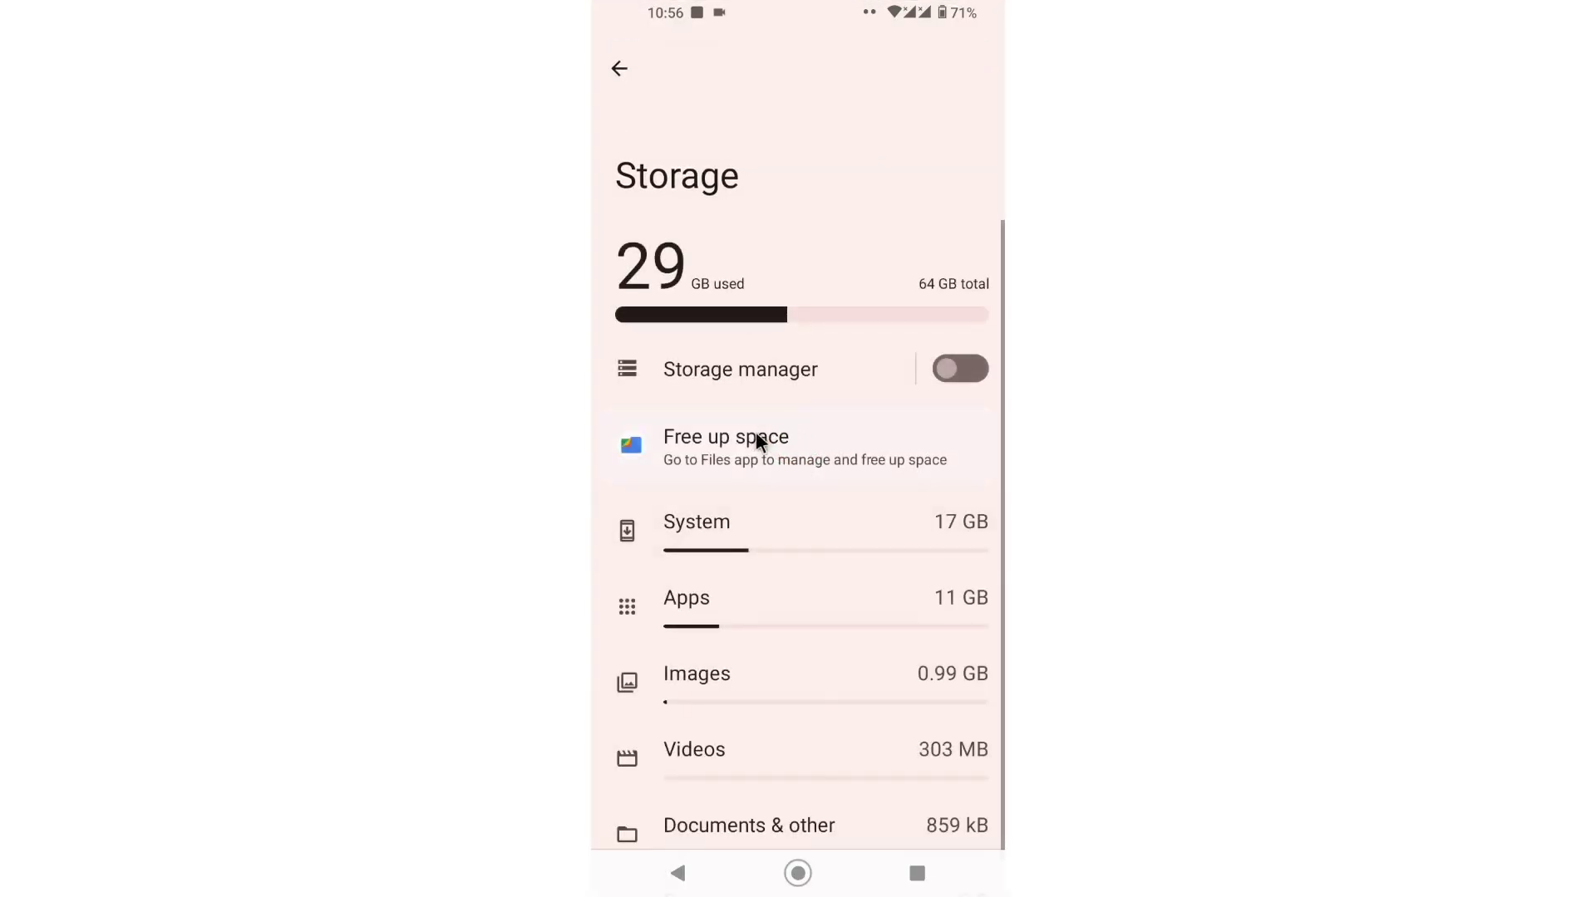
scroll(752, 453, down, 2)
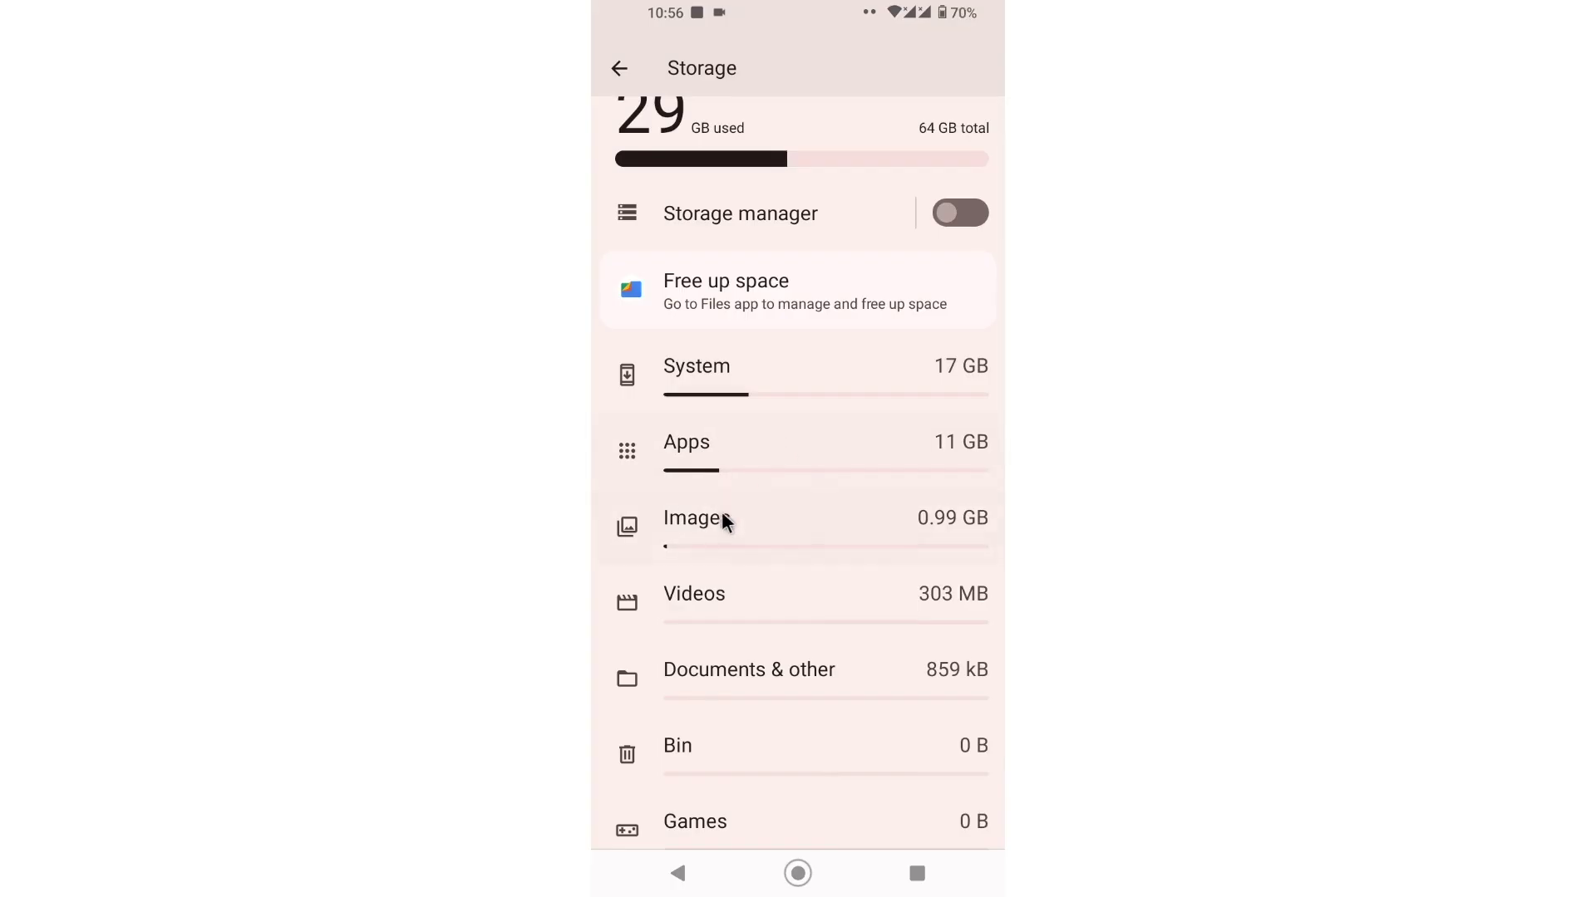
Step: Browse per-app storage usage and open Instagram's storage details
click(713, 449)
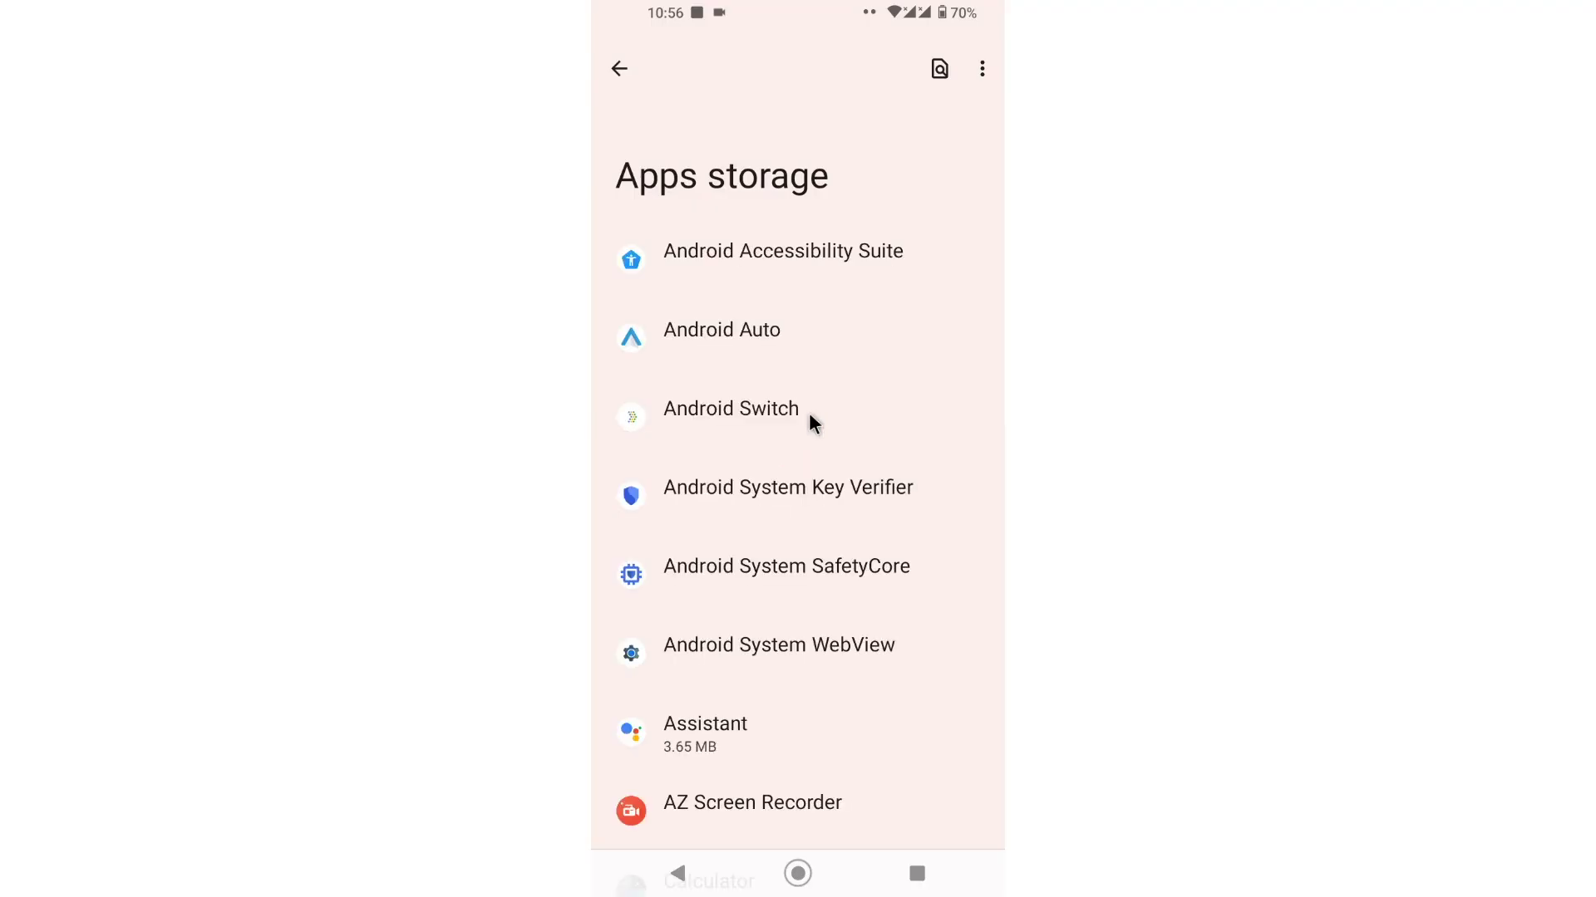
scroll(803, 436, down, 6)
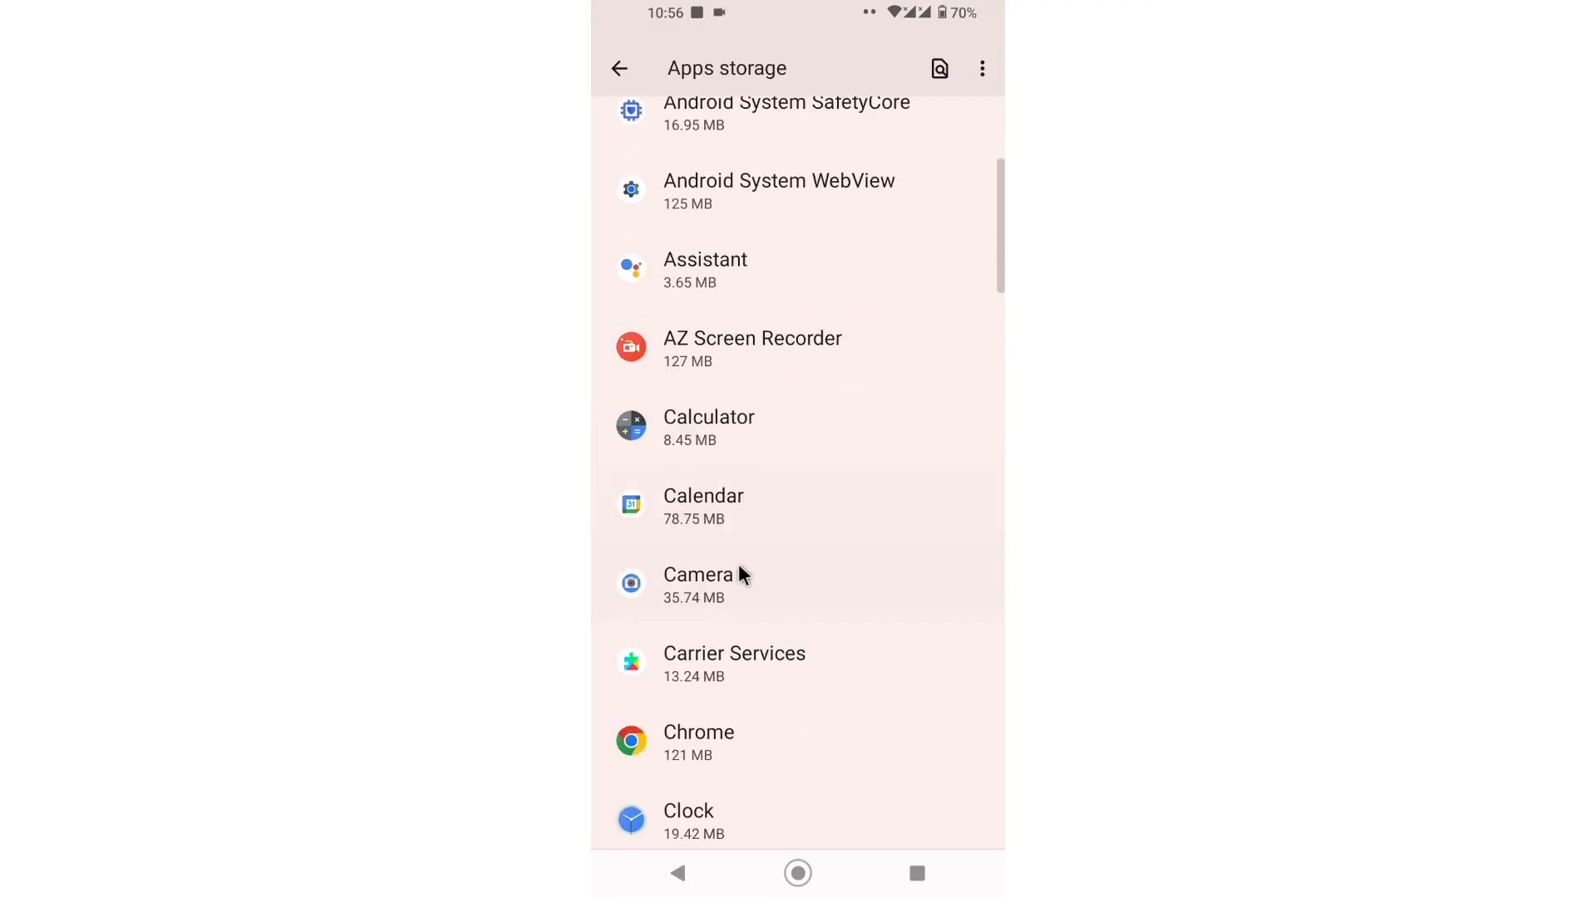
scroll(740, 563, down, 5)
scroll(739, 560, down, 8)
scroll(869, 184, up, 15)
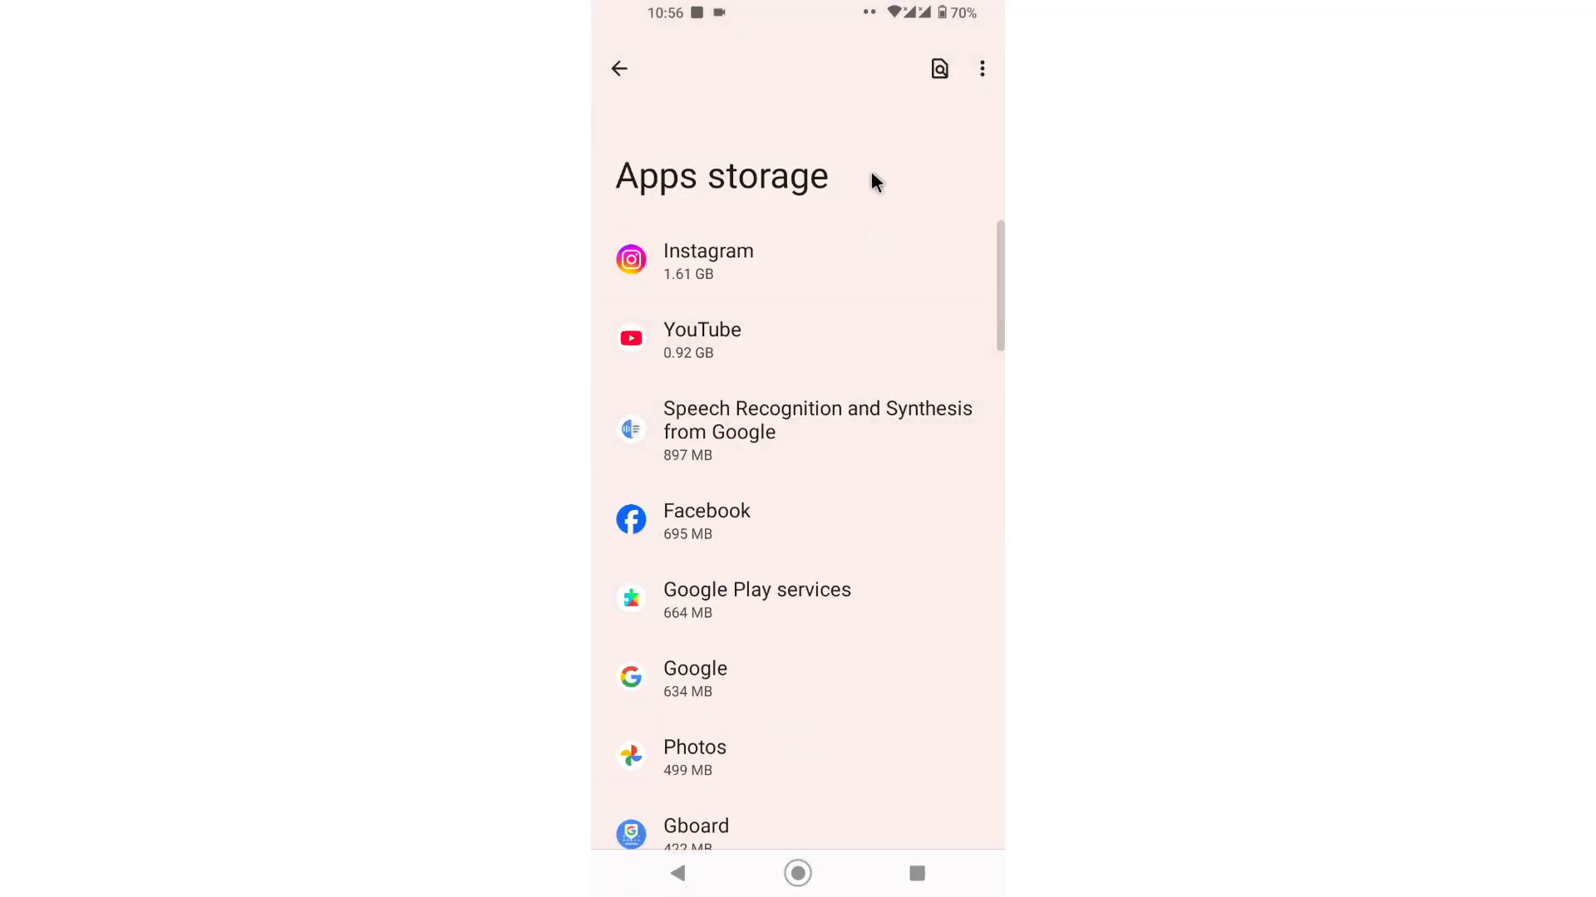
click(759, 252)
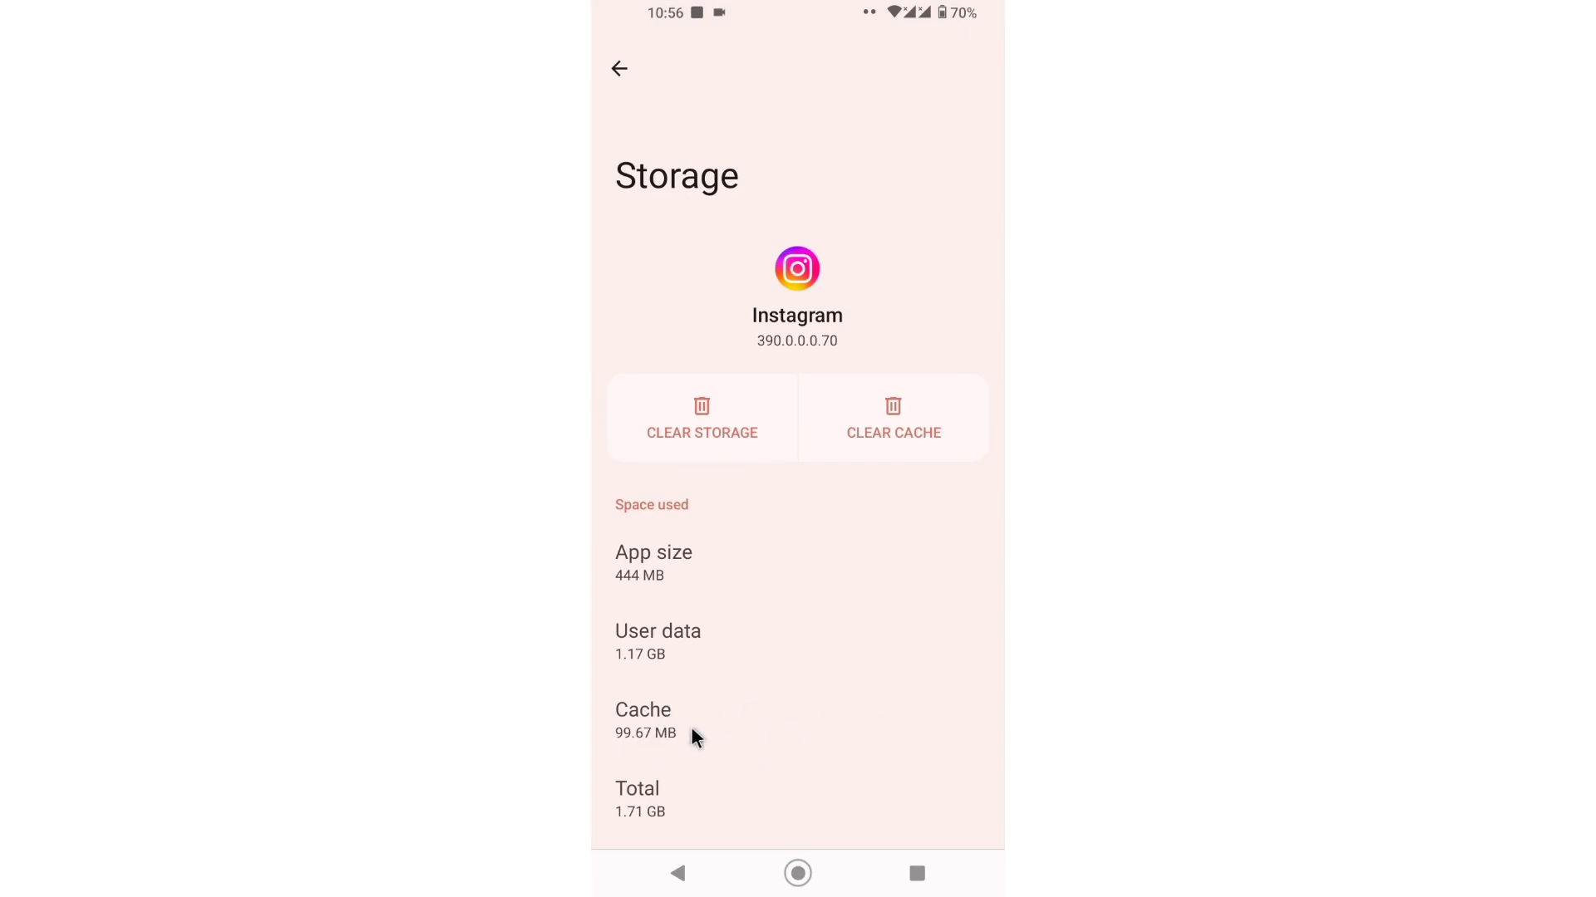
Step: Clear Instagram's cache and app data, cutting it to 444 MB, then go home
click(889, 427)
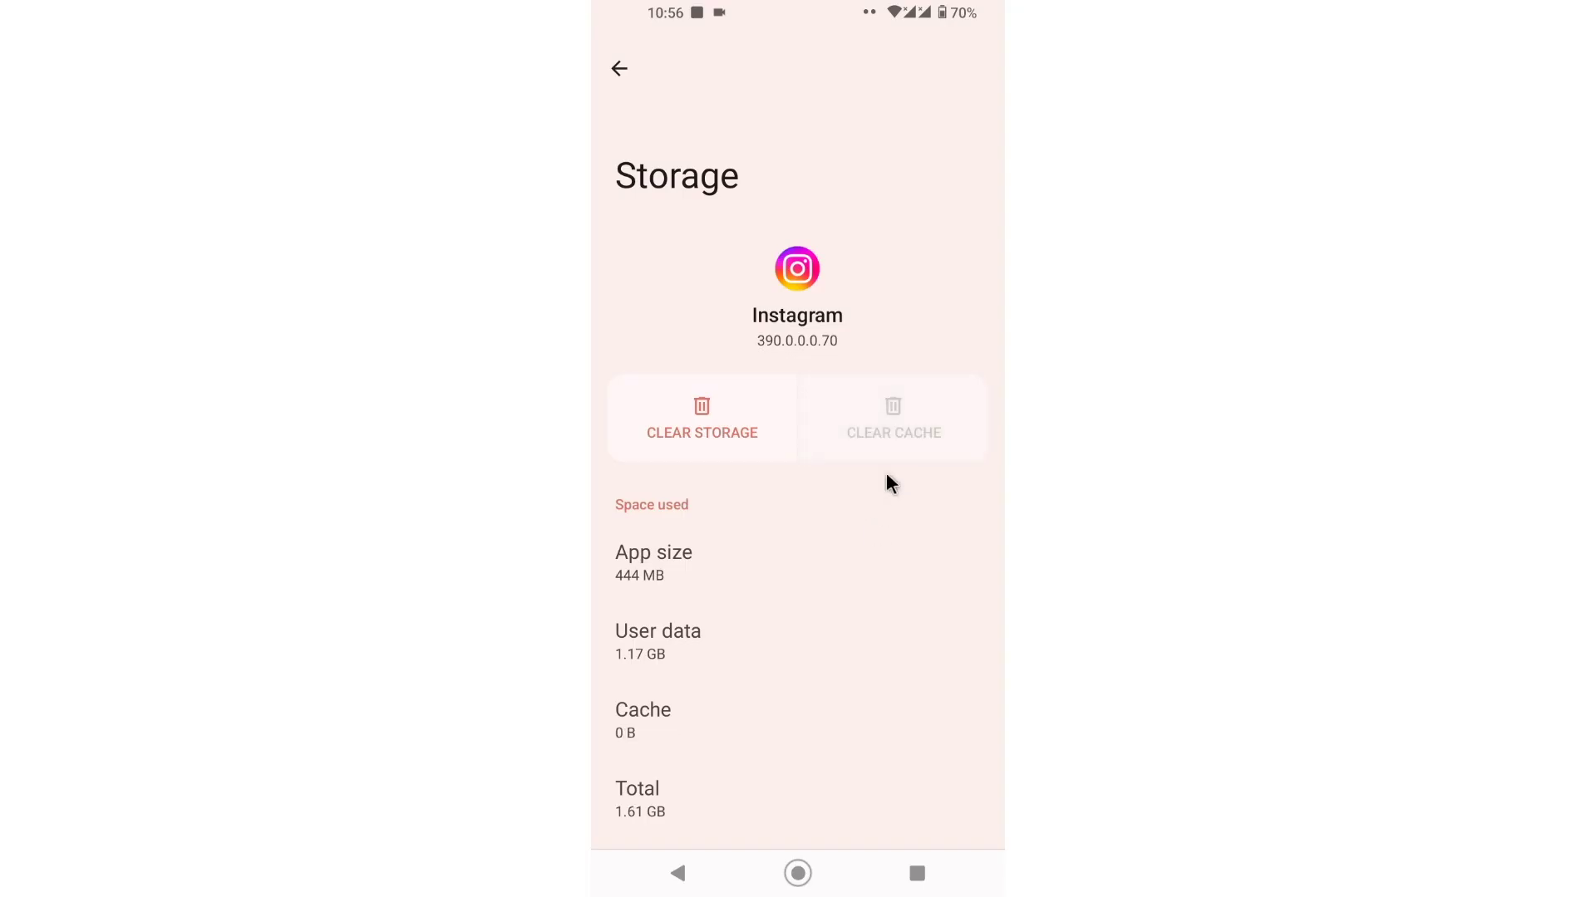
click(711, 422)
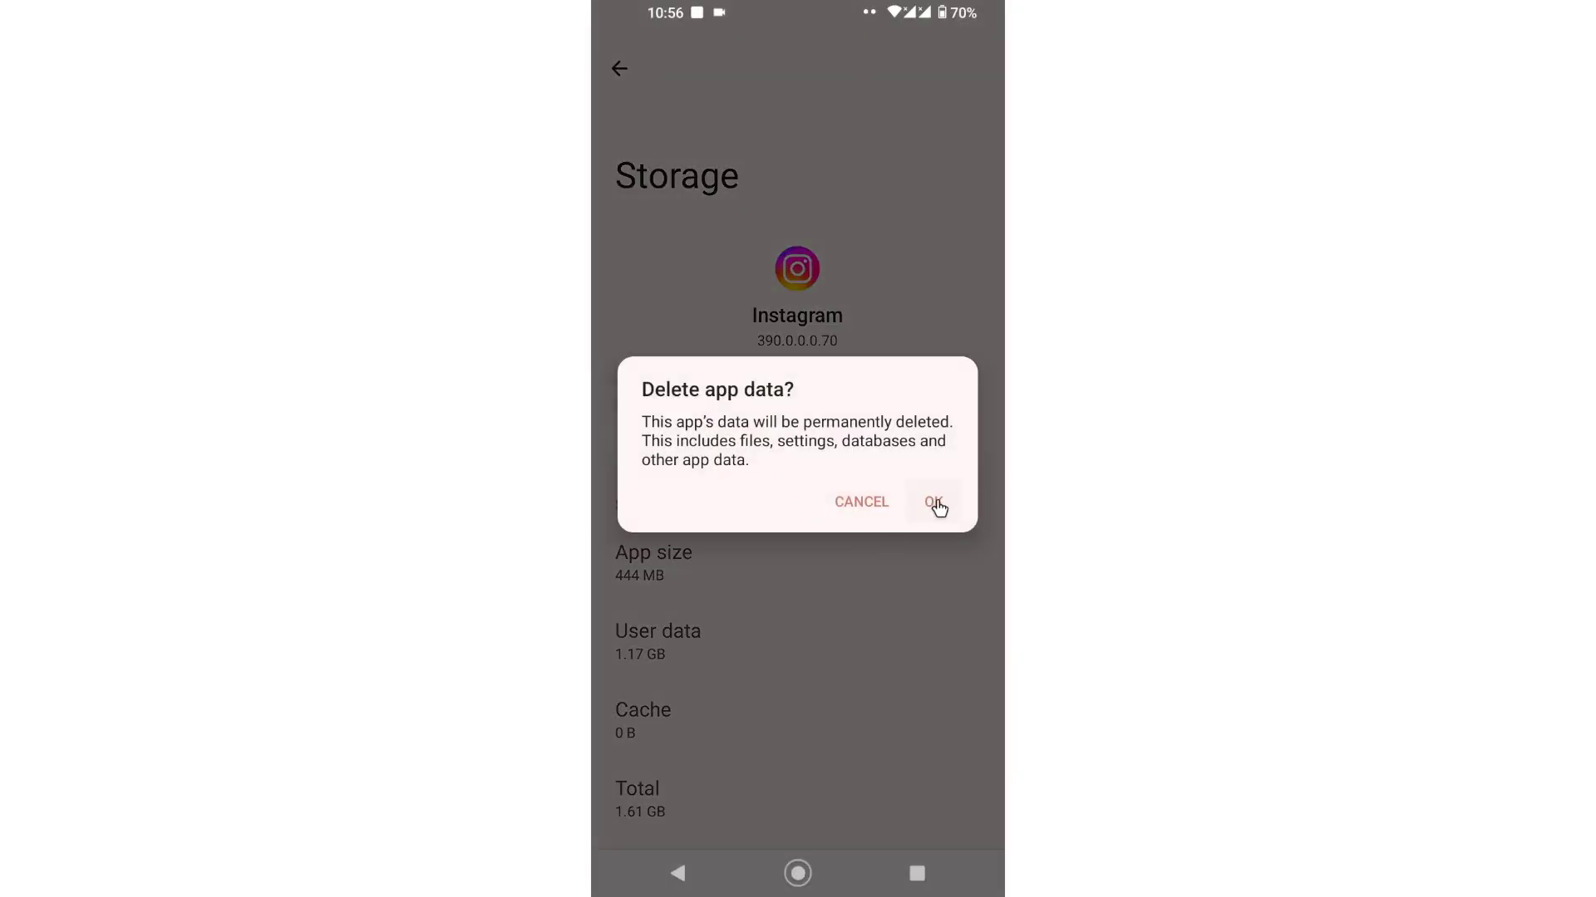
click(932, 502)
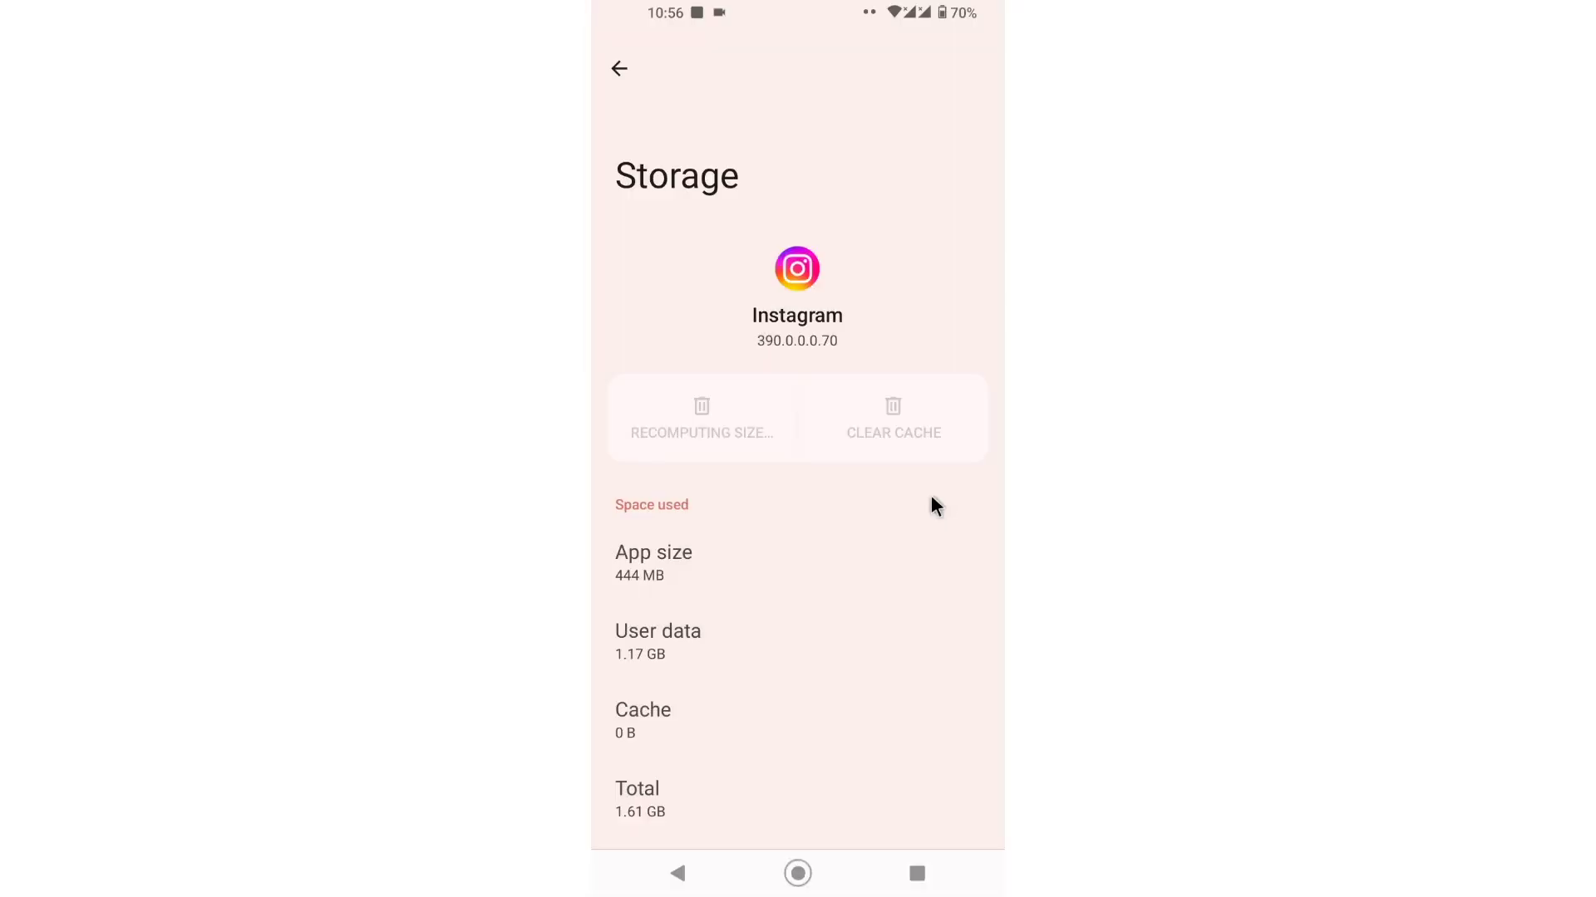
click(798, 874)
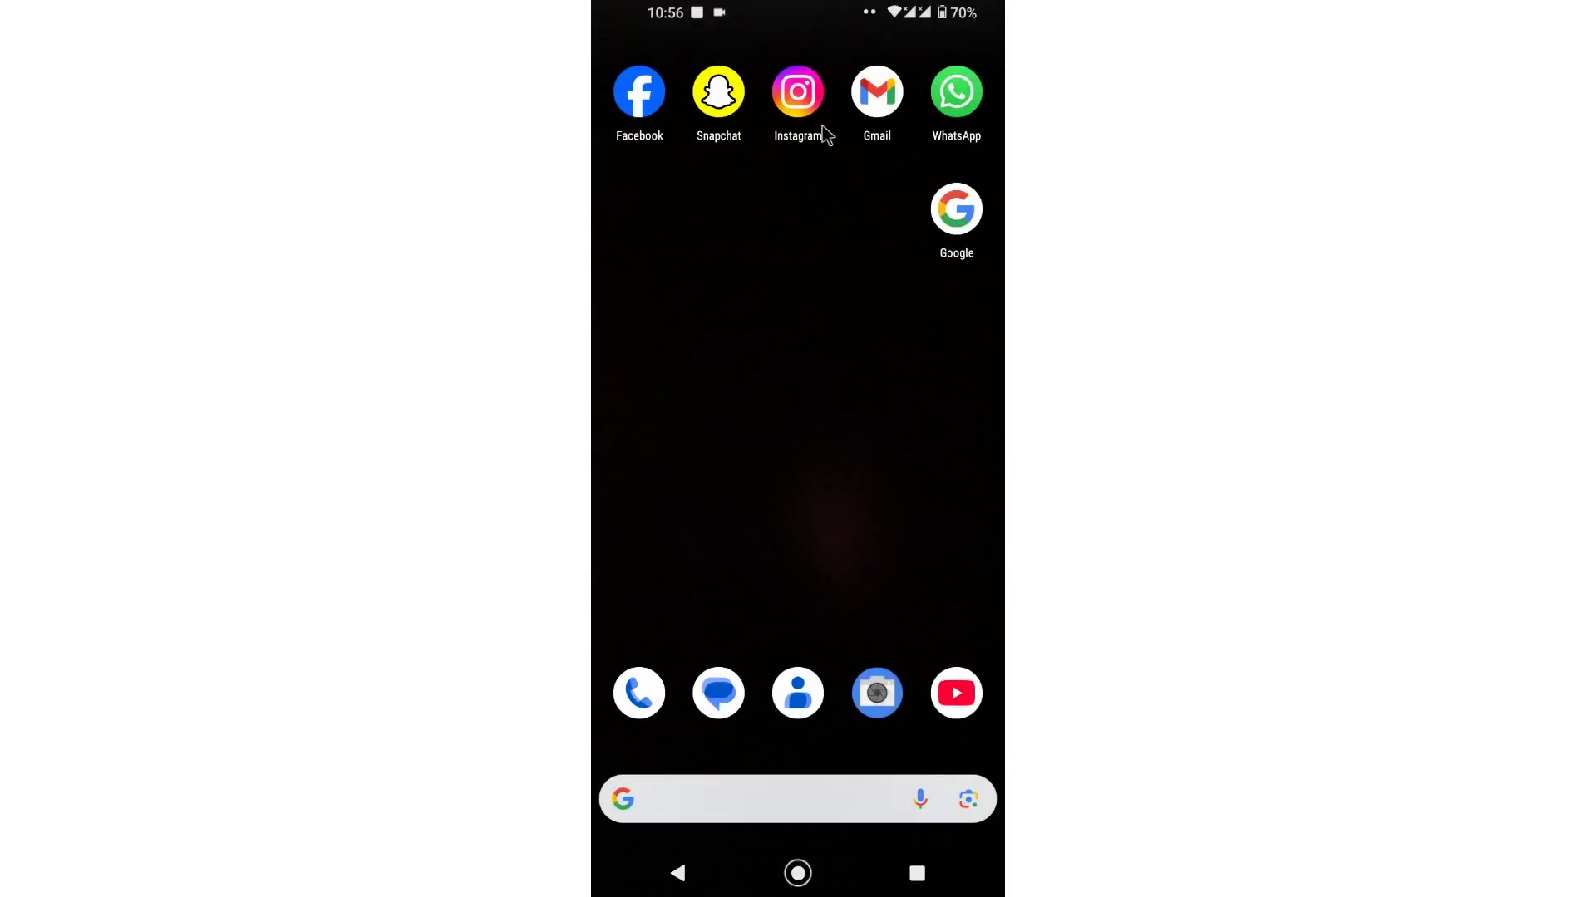
Step: Relaunch Instagram, log in with the account password, and save the login info
click(796, 84)
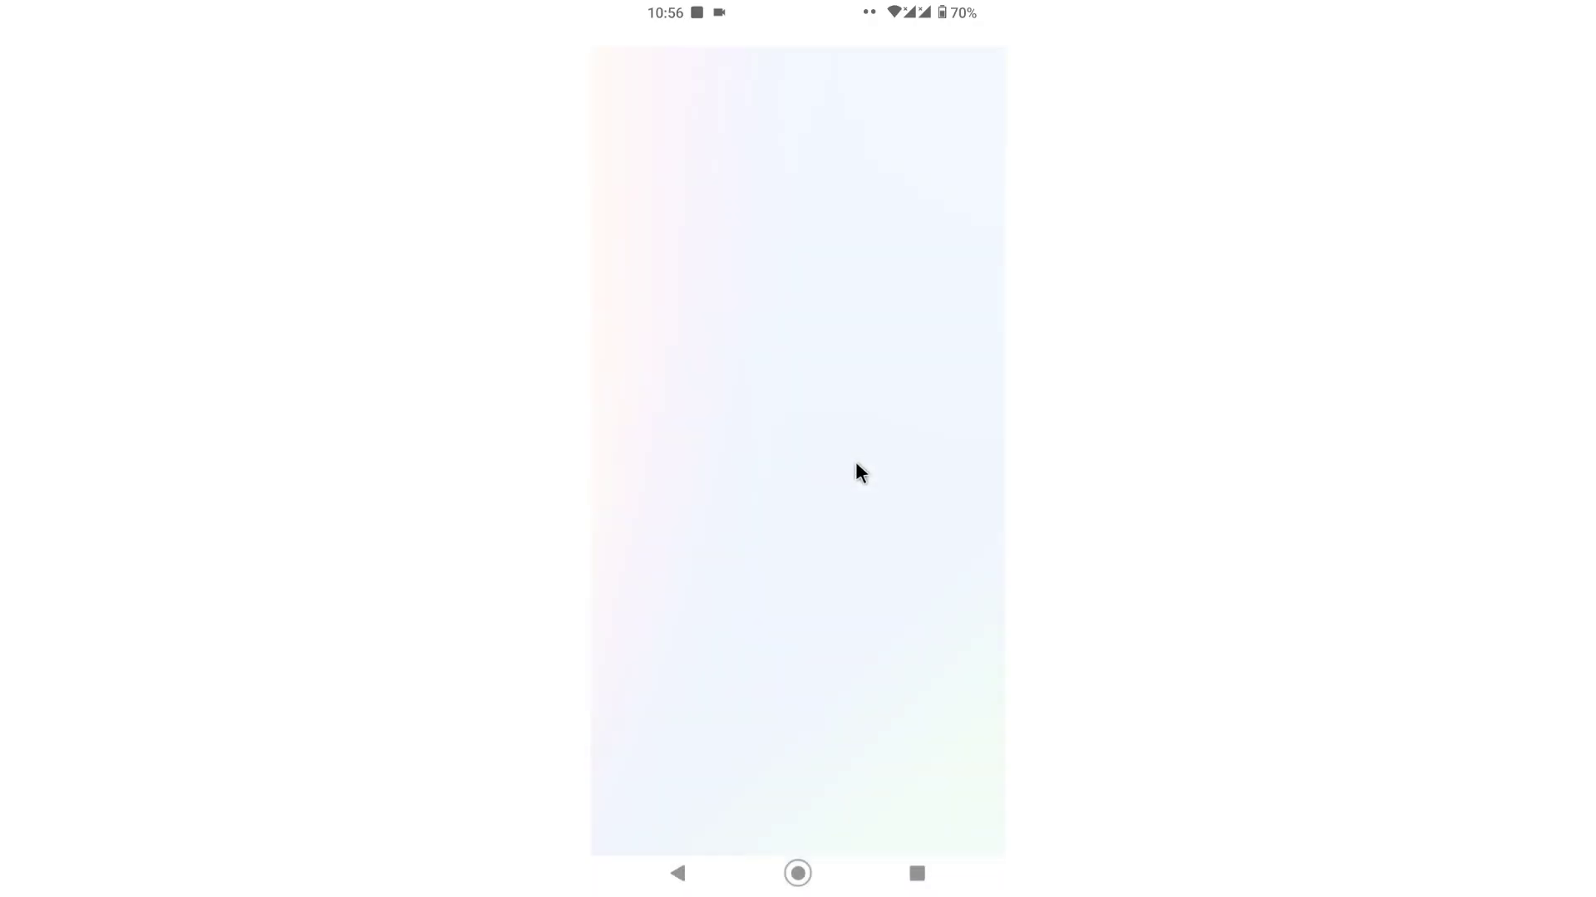
click(784, 367)
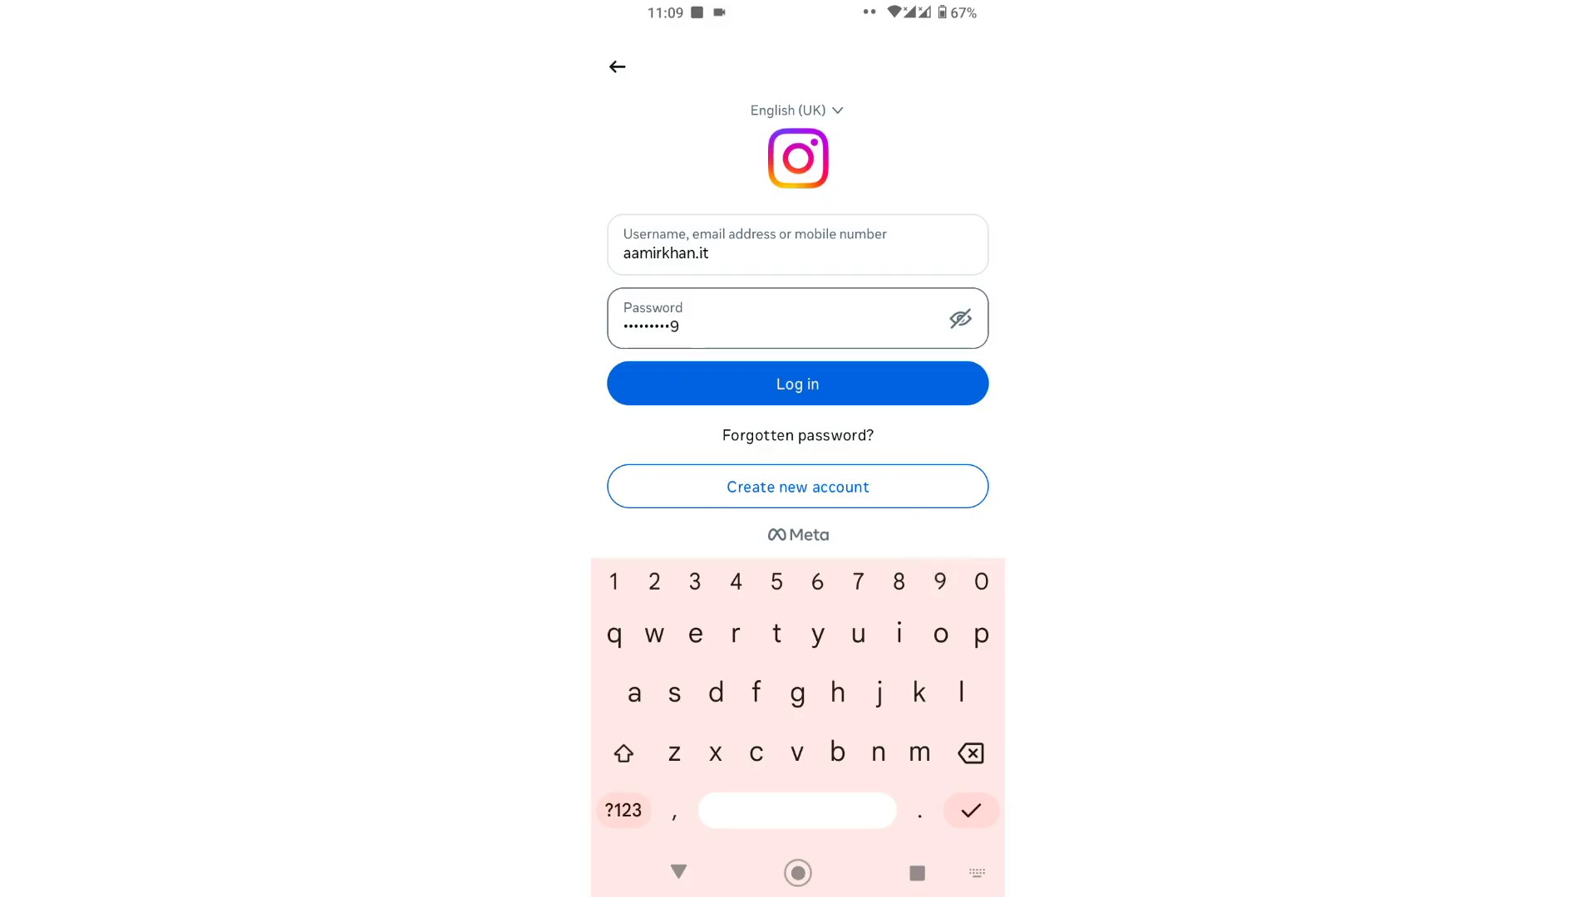
text(Qm)
key(Return)
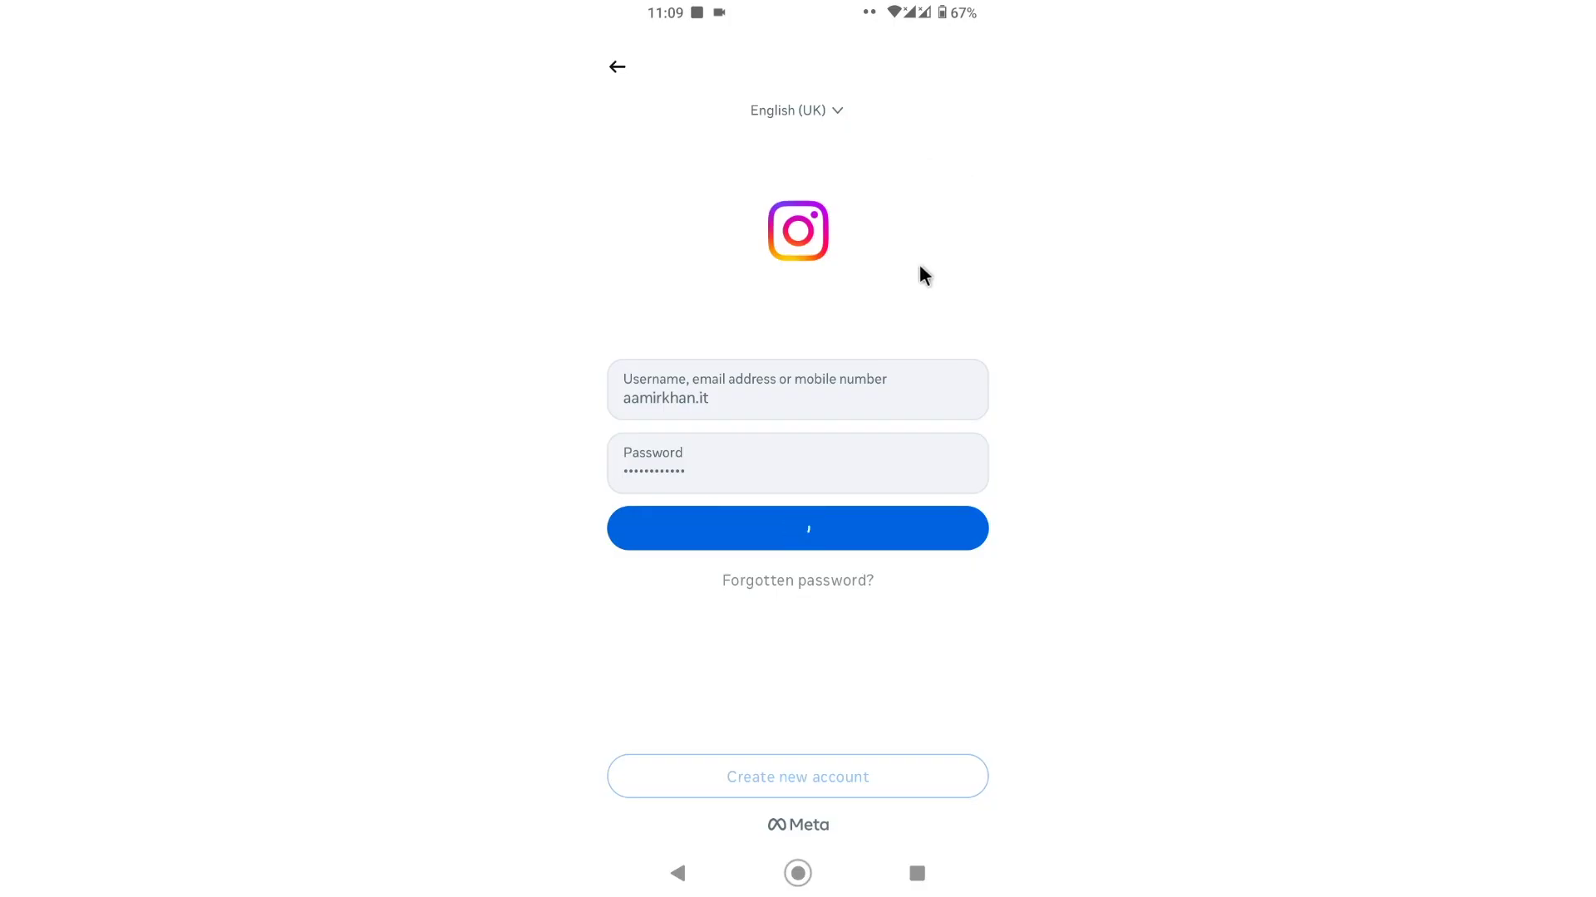
click(788, 743)
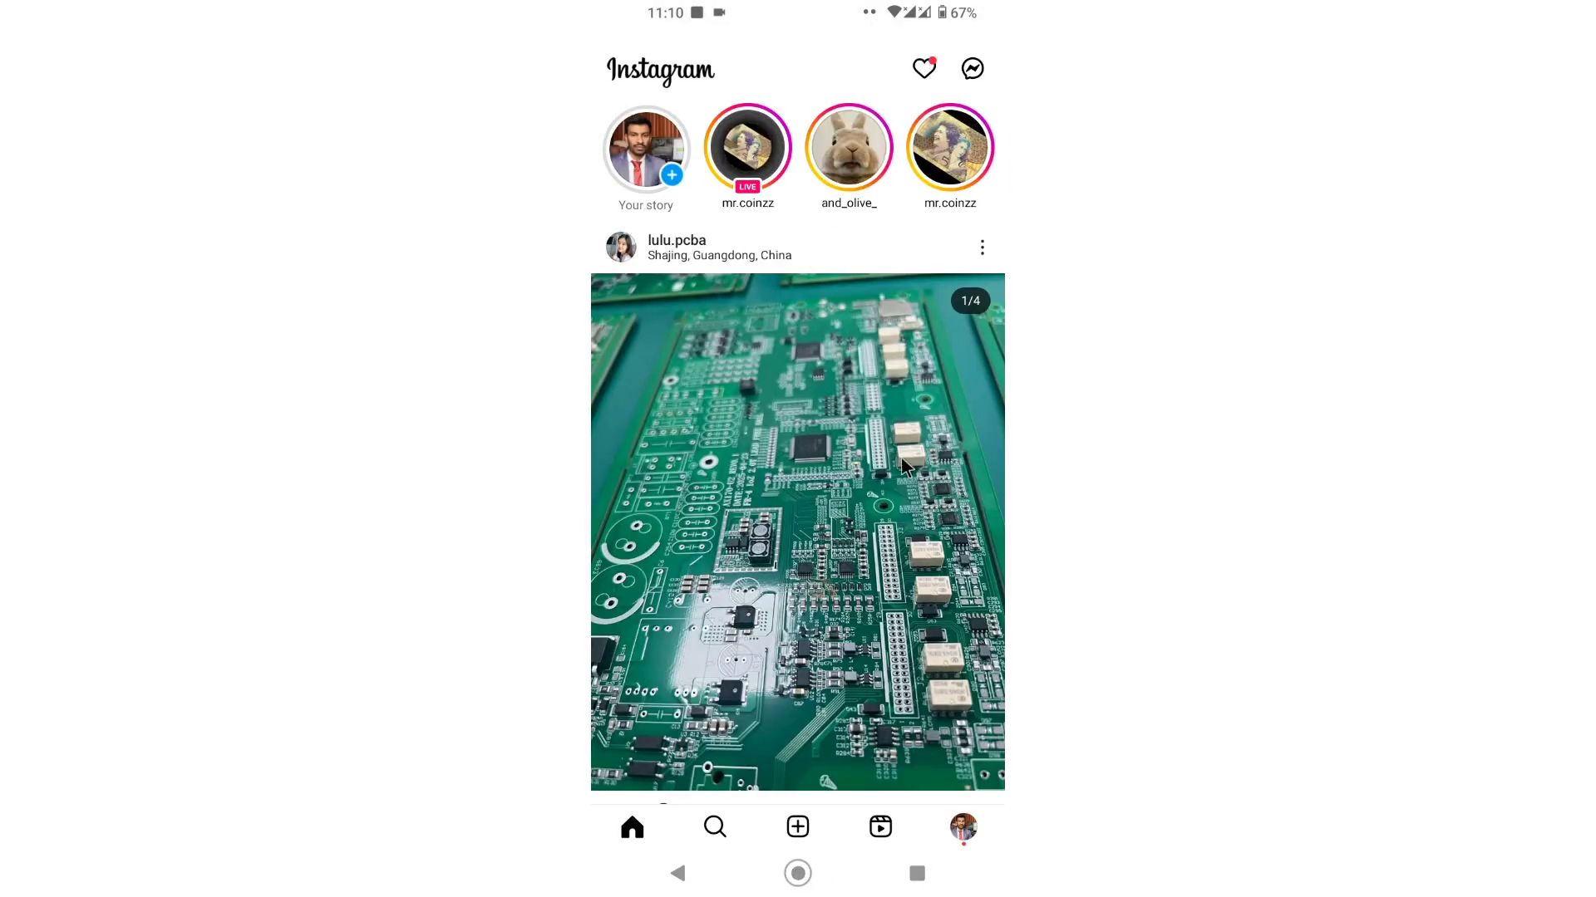
Step: Take a new desk story photo and open it in Restyle with Meta AI
click(664, 172)
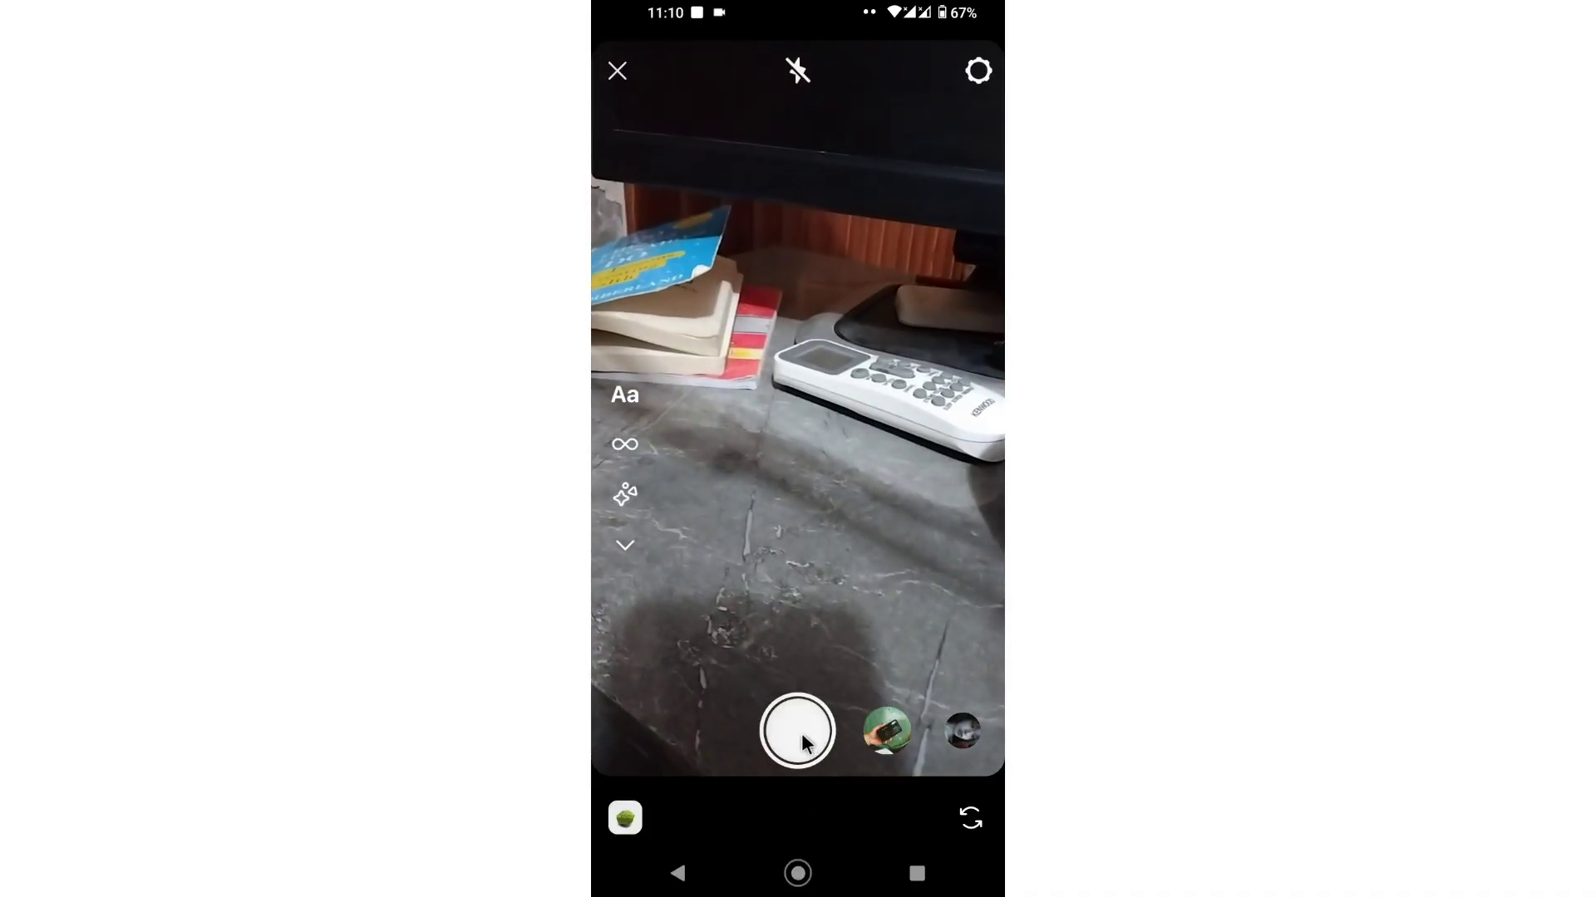
click(801, 733)
click(977, 81)
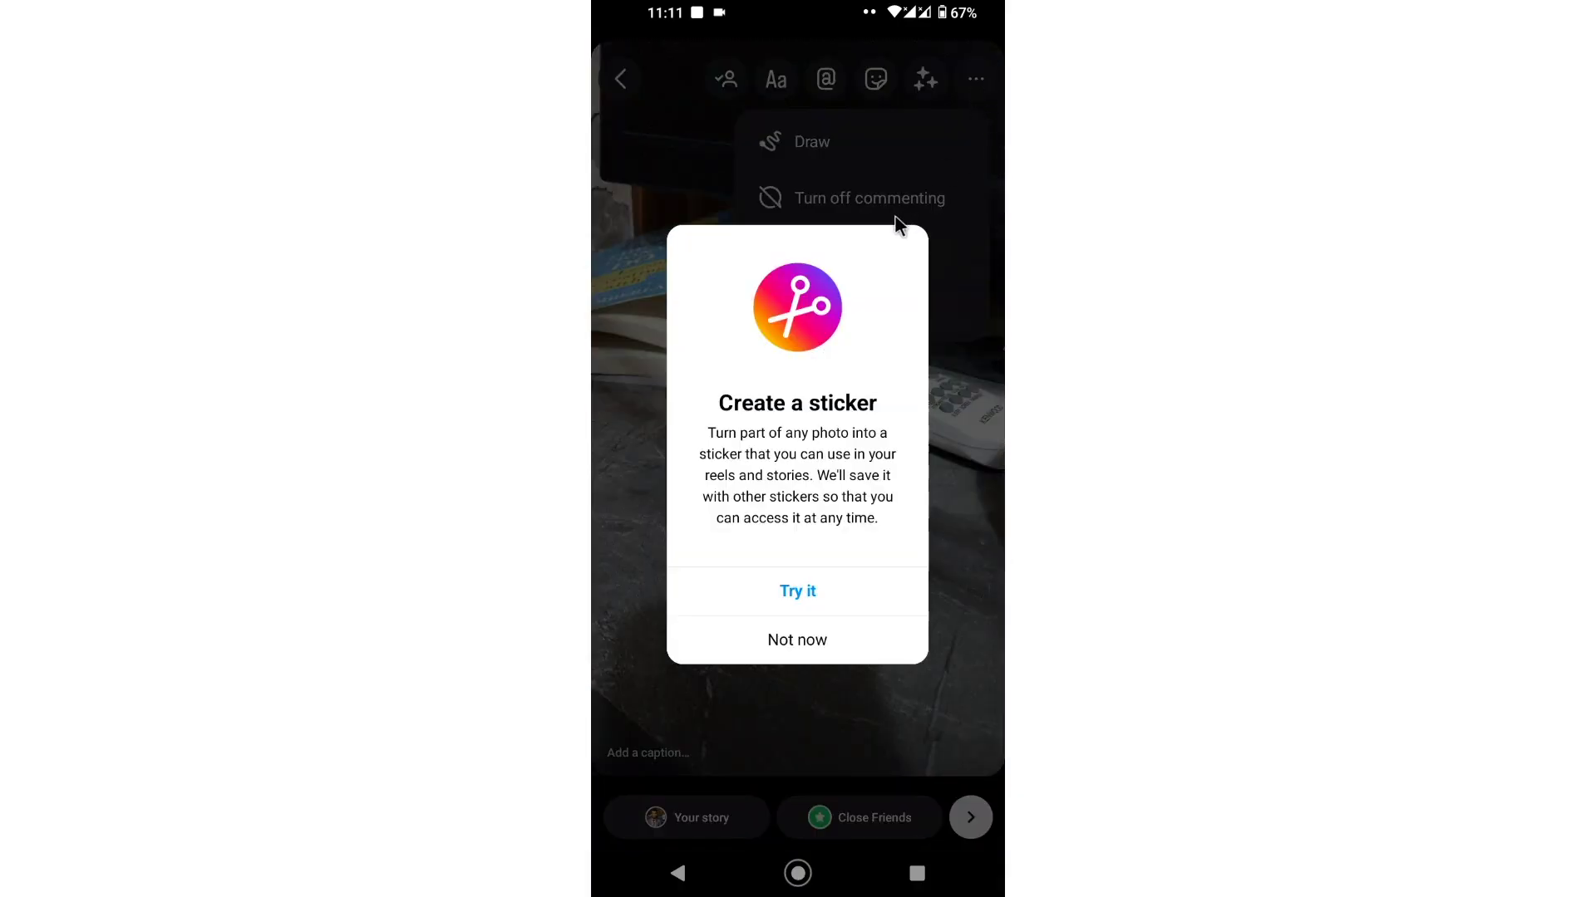
click(809, 644)
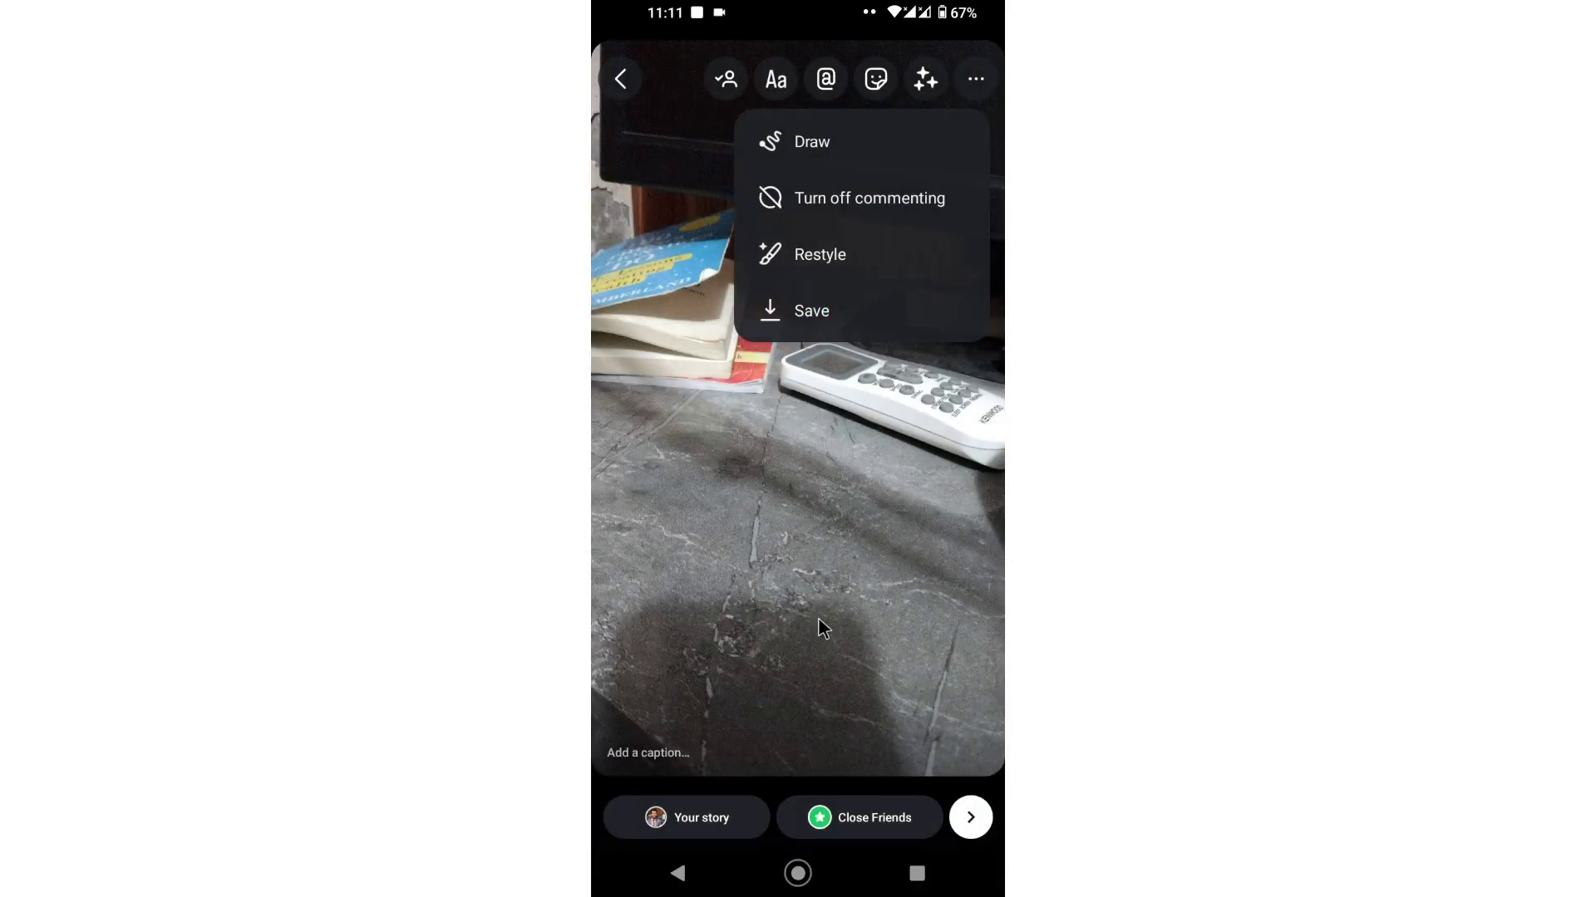
click(885, 446)
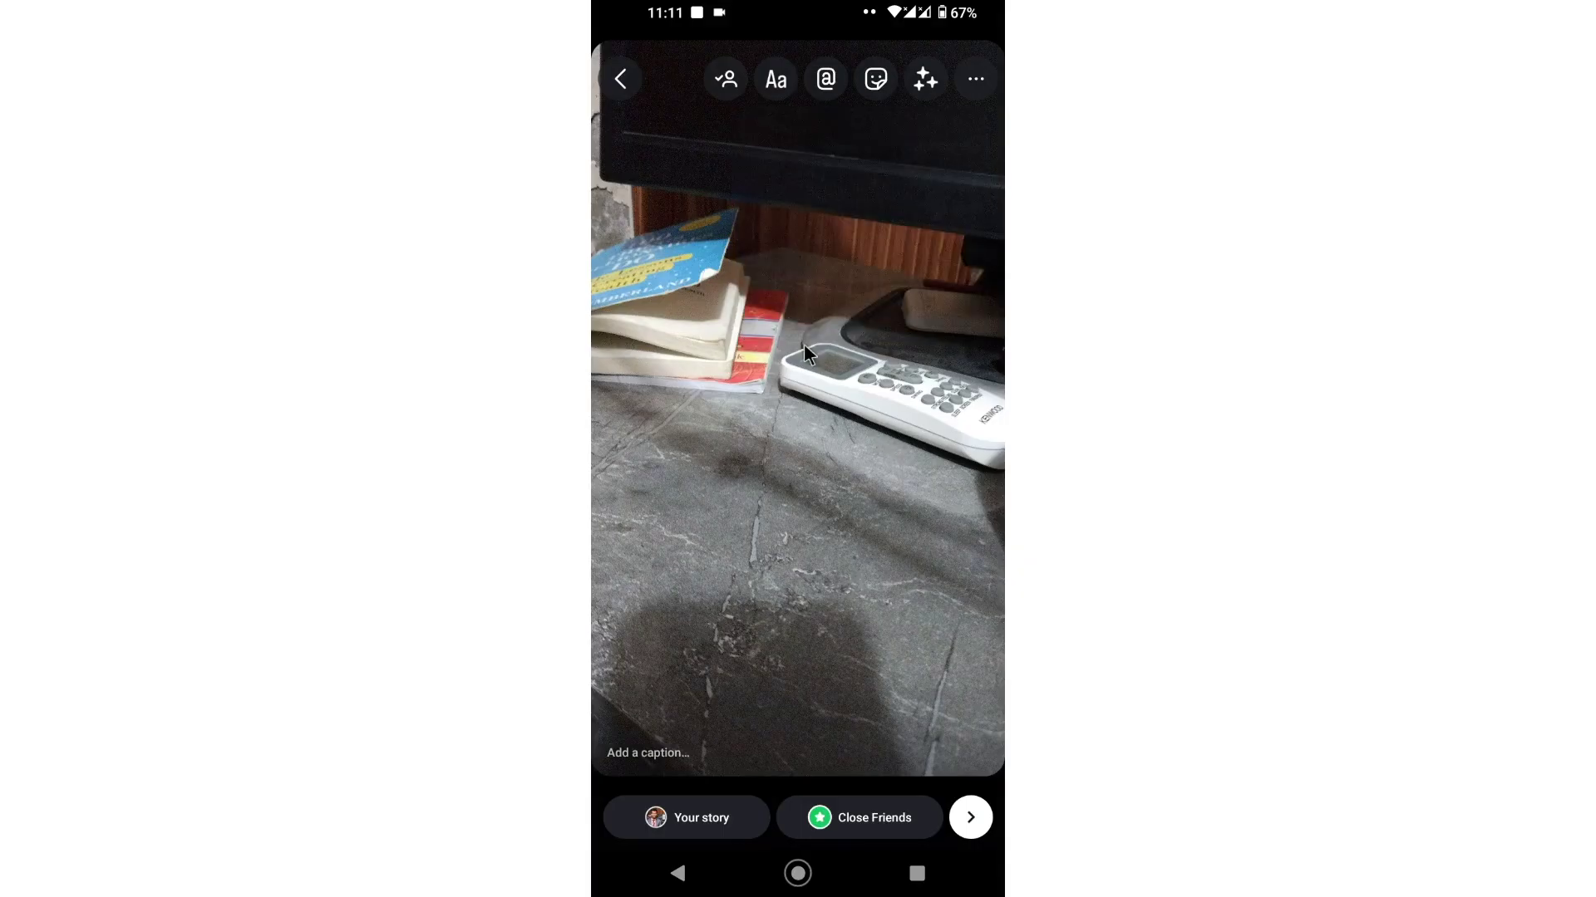
click(978, 83)
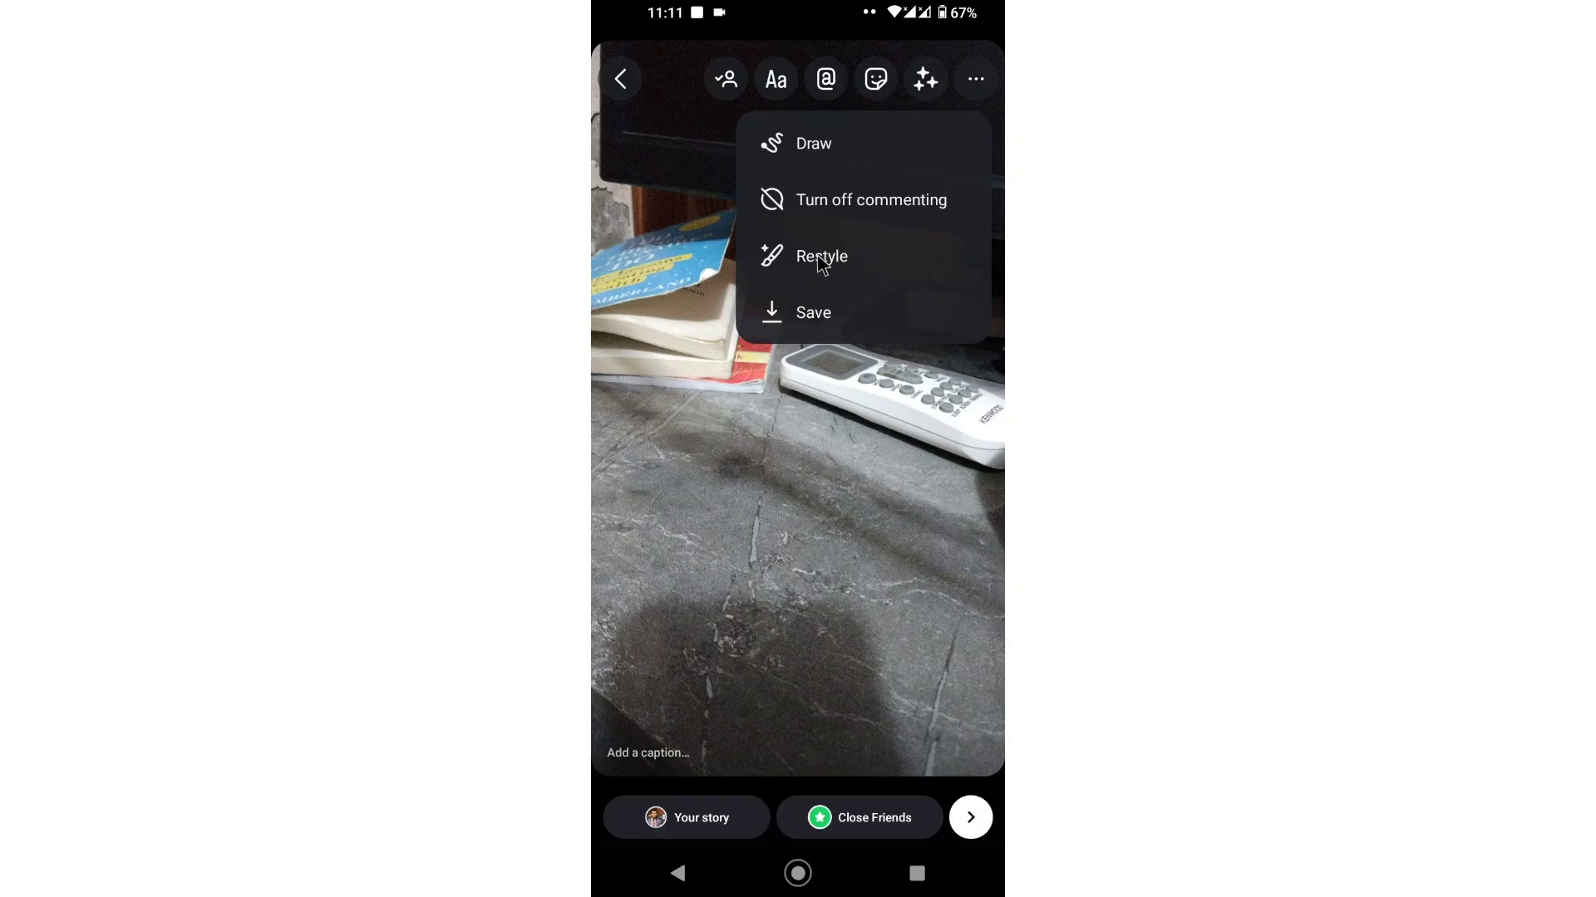
click(823, 256)
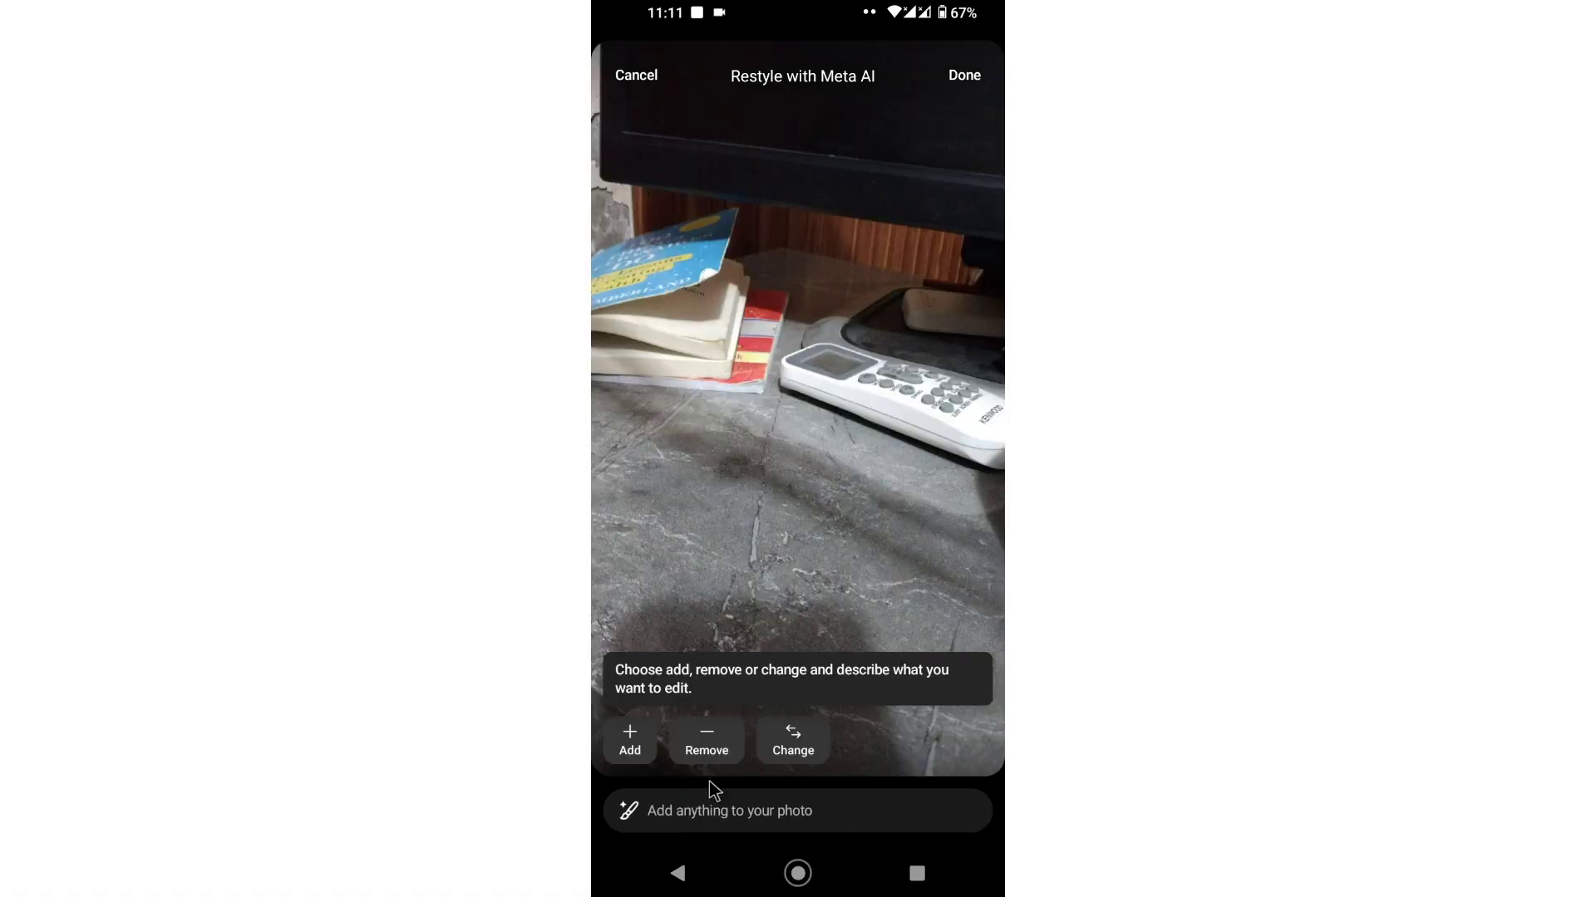
Step: Ask Restyle with Meta AI to 'Remove Book' and generate the edited photo
click(762, 663)
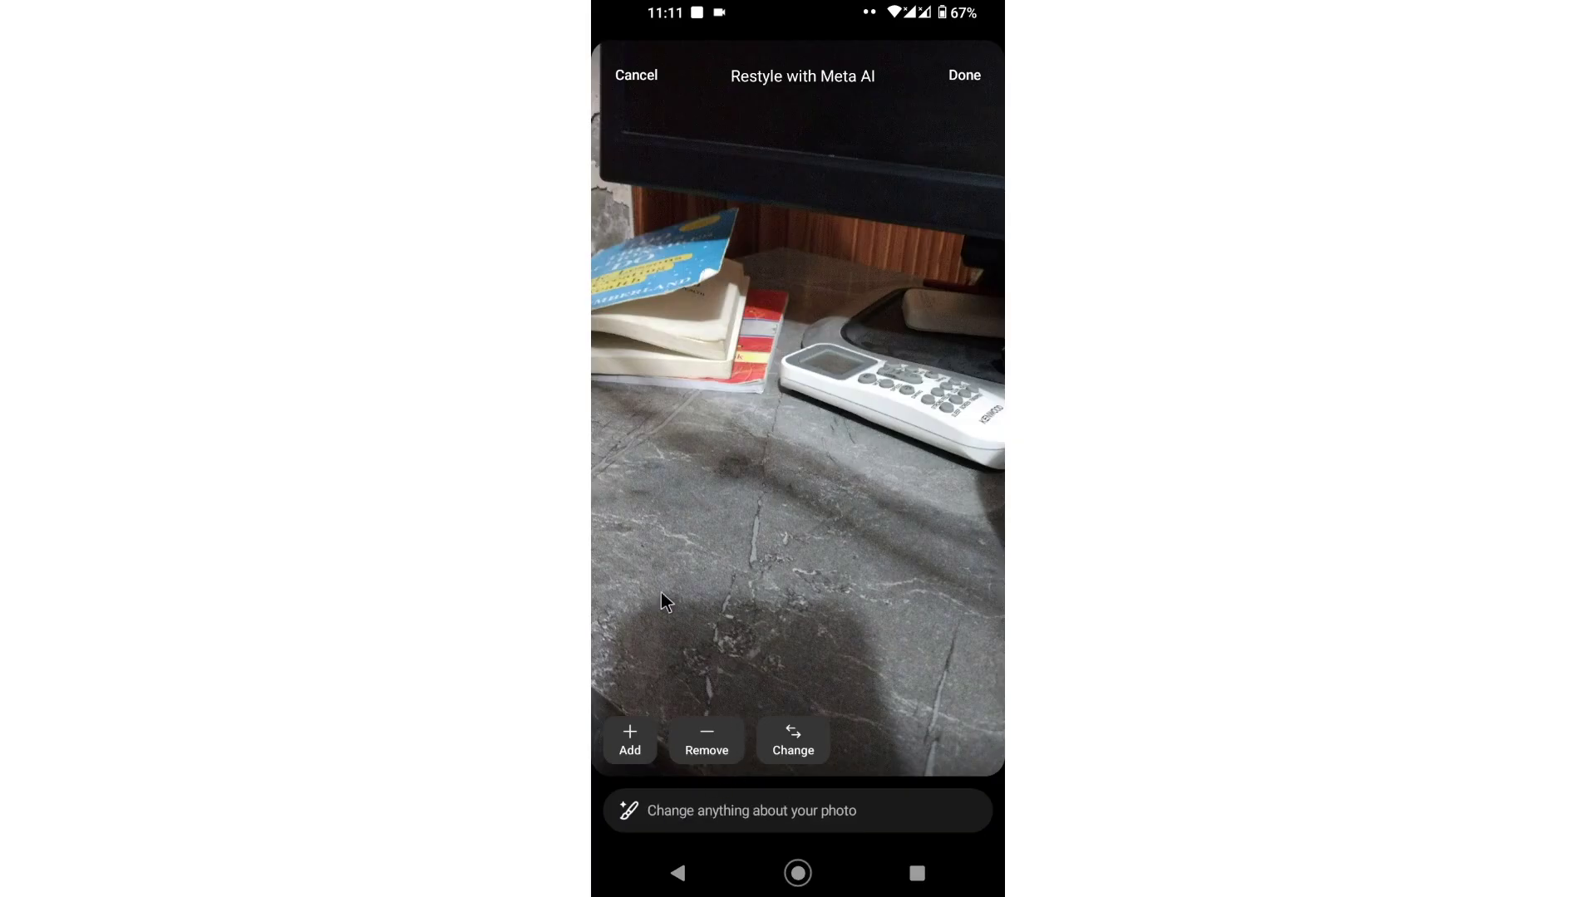
click(711, 740)
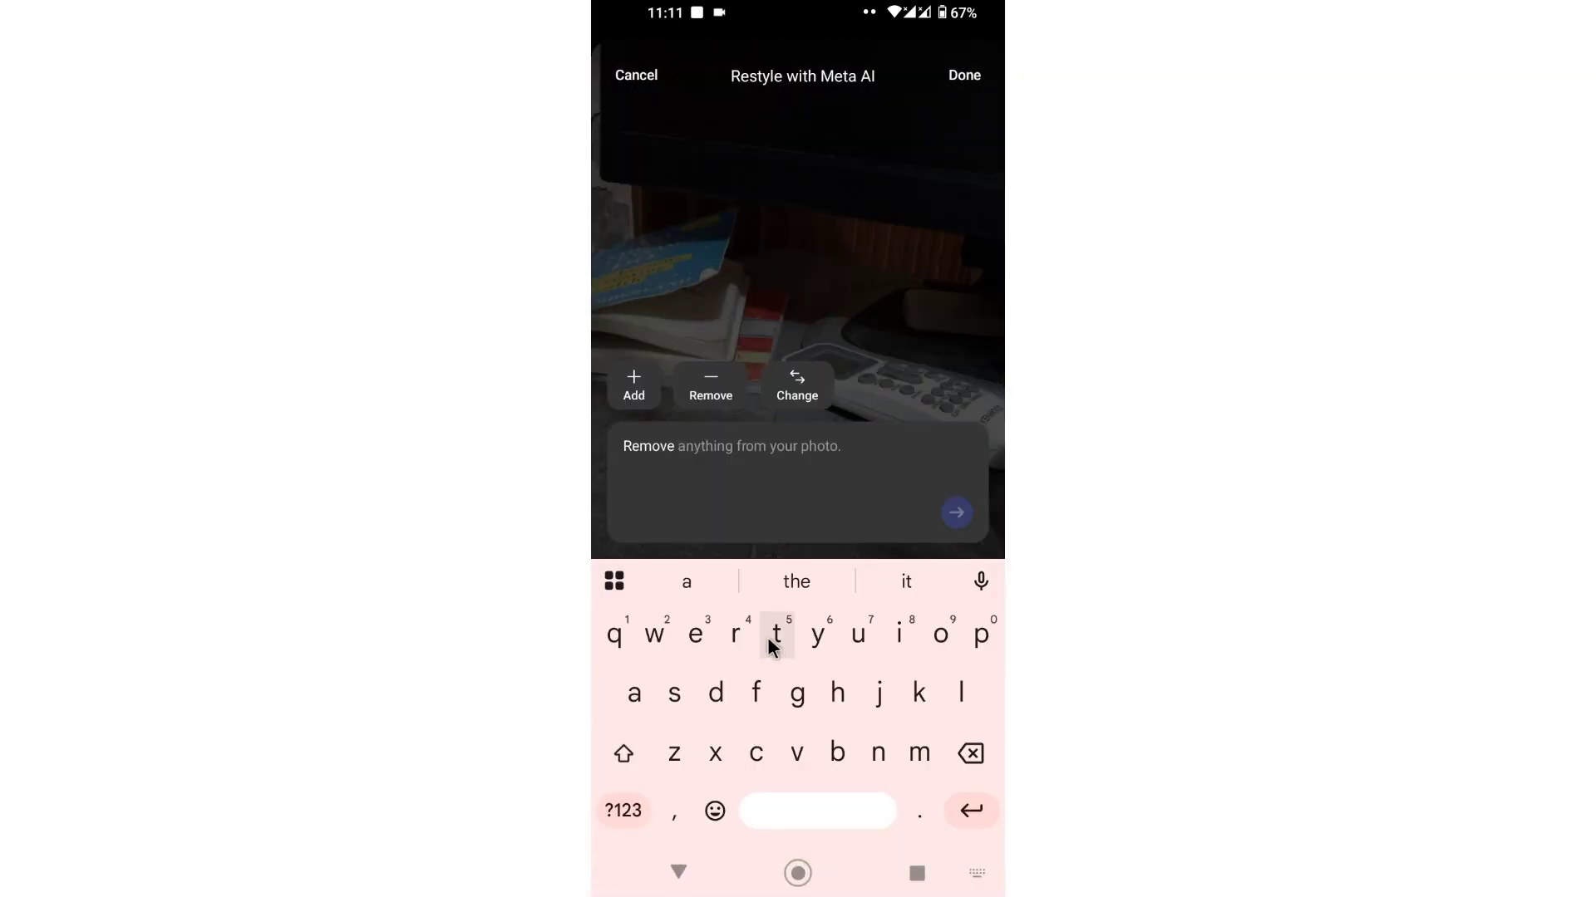
text(Boo)
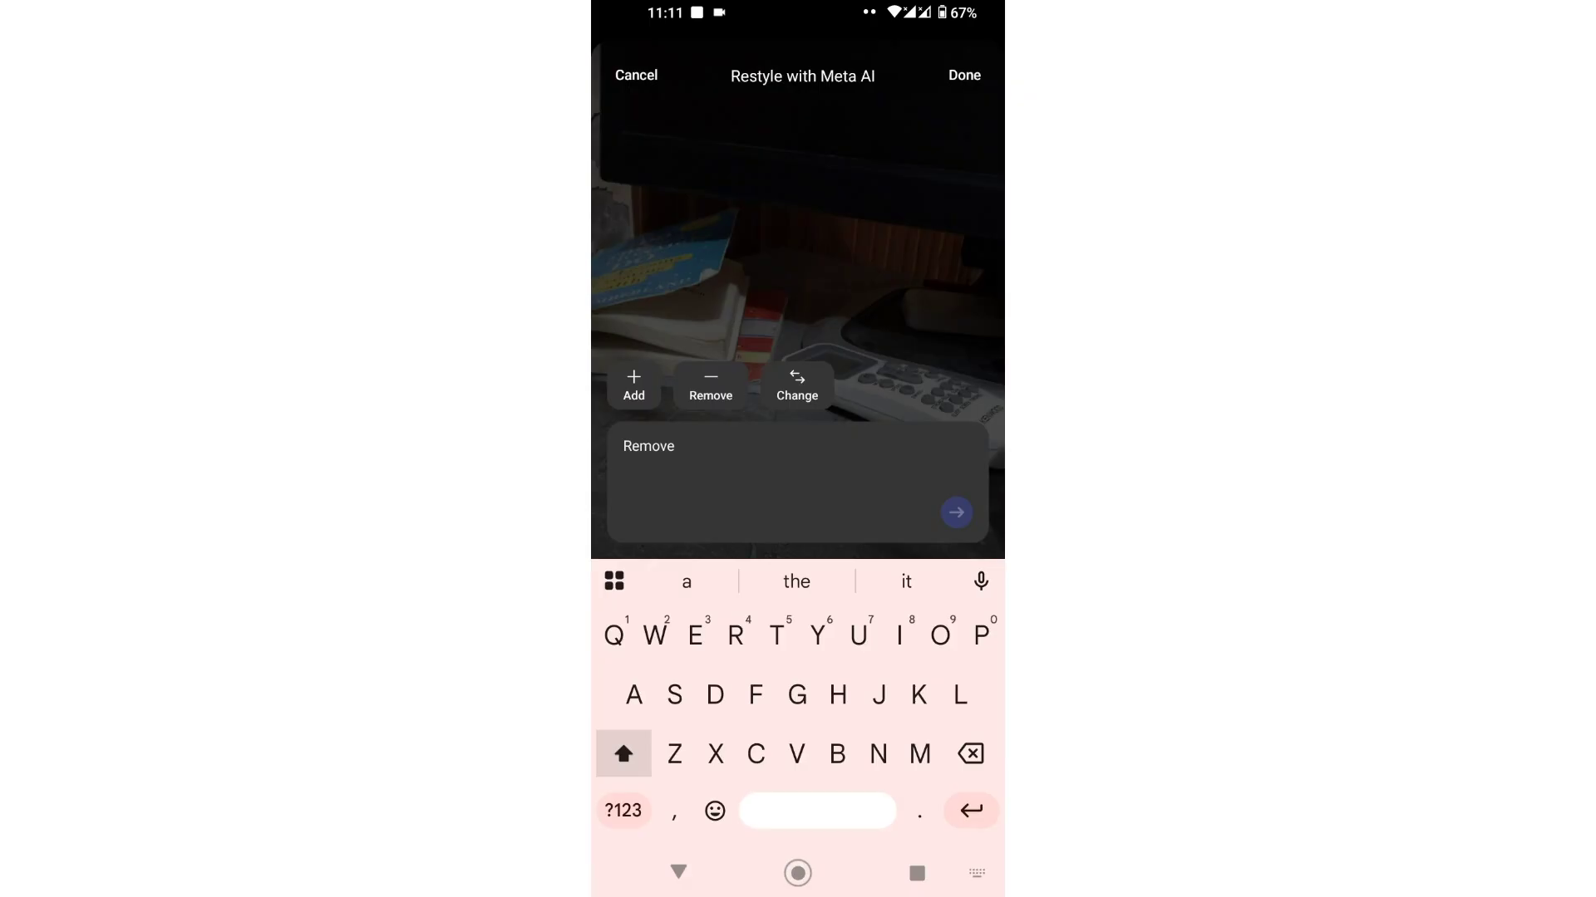
text(k)
click(956, 512)
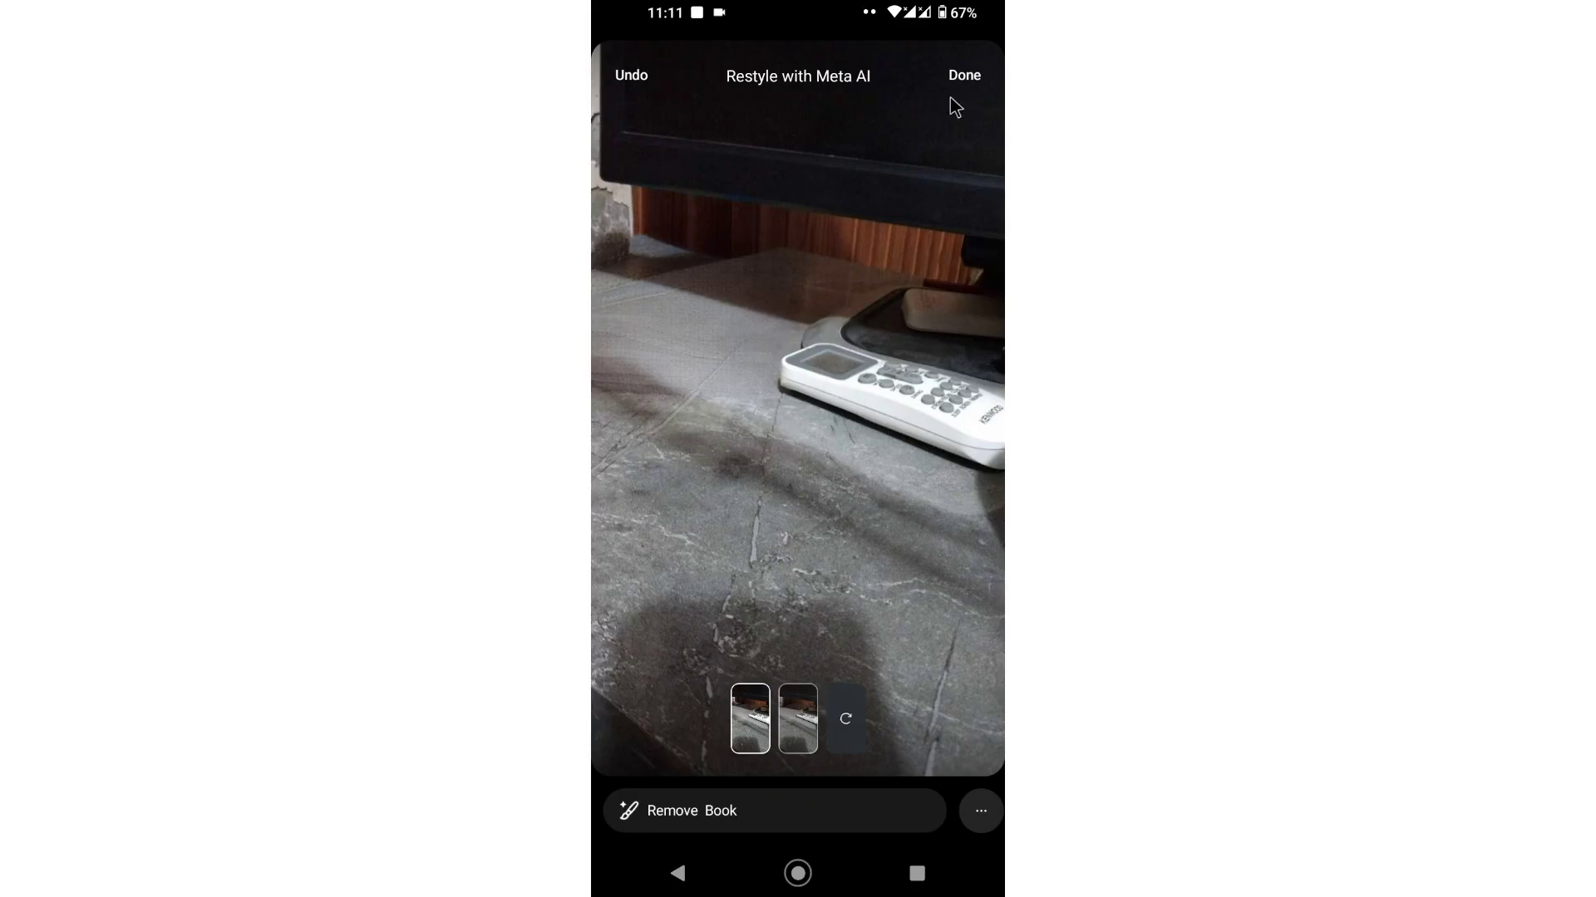
Step: Accept the book-free restyled desk photo and share it to Your story
click(965, 77)
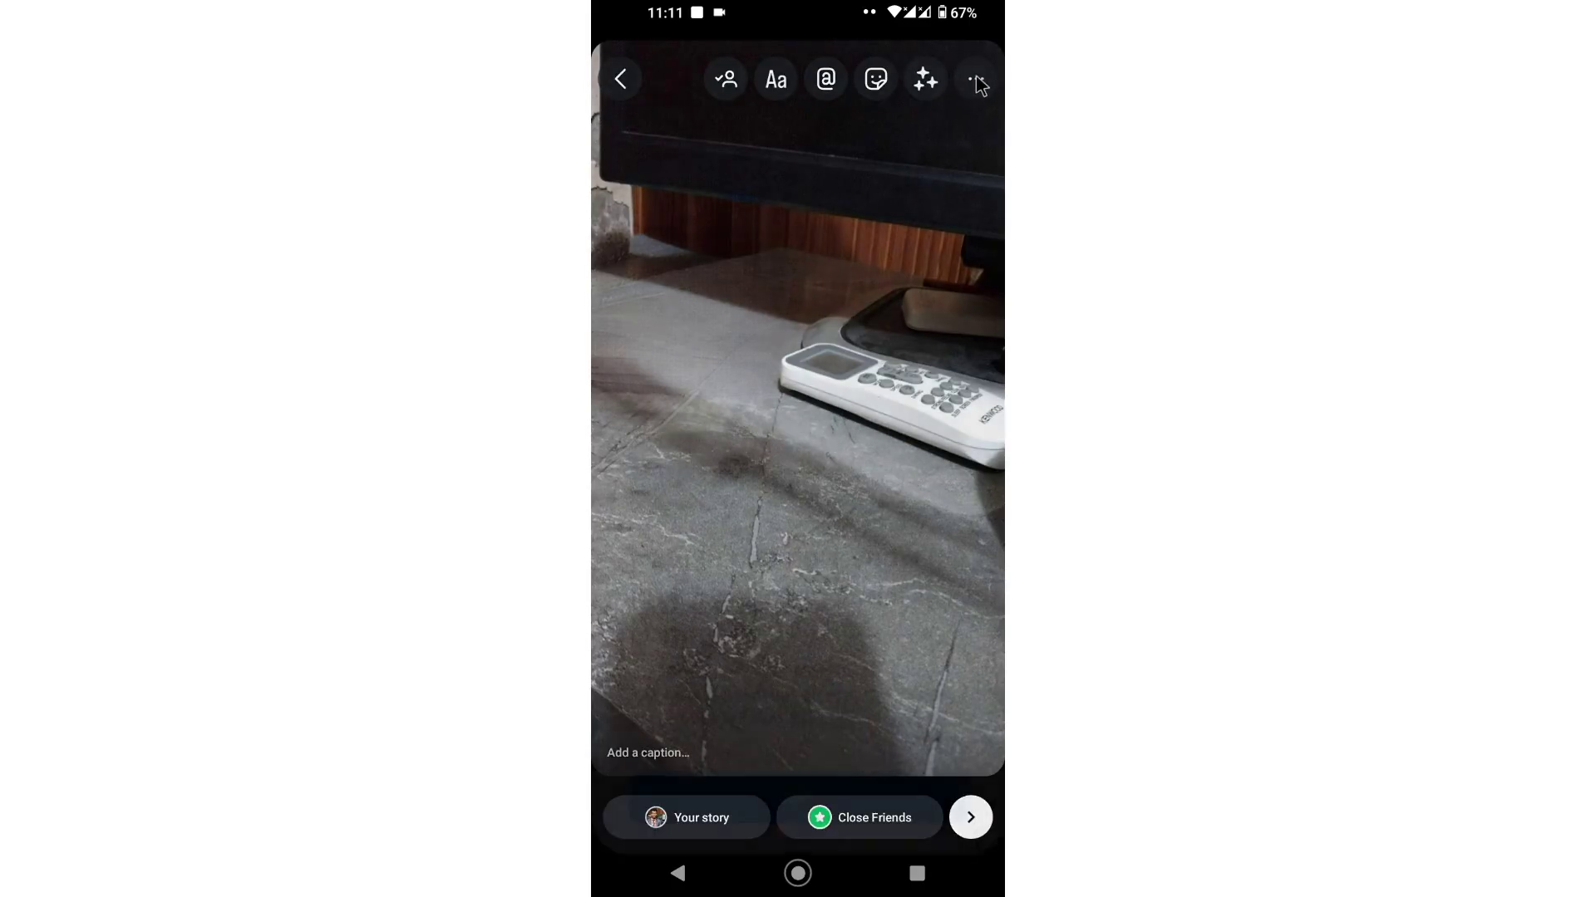
click(807, 774)
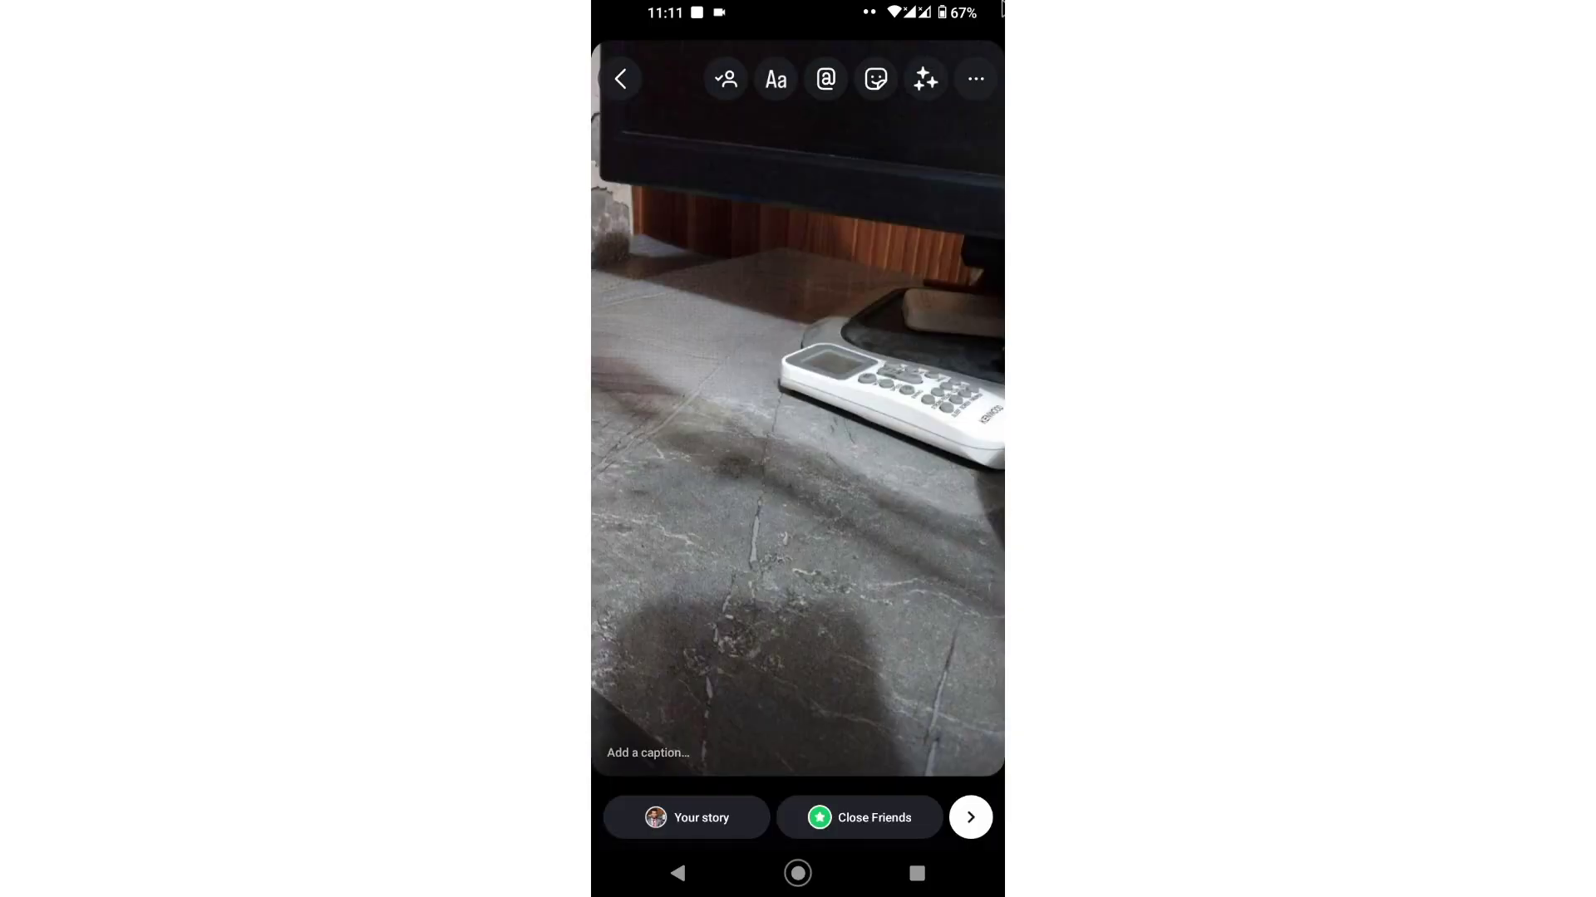
click(978, 76)
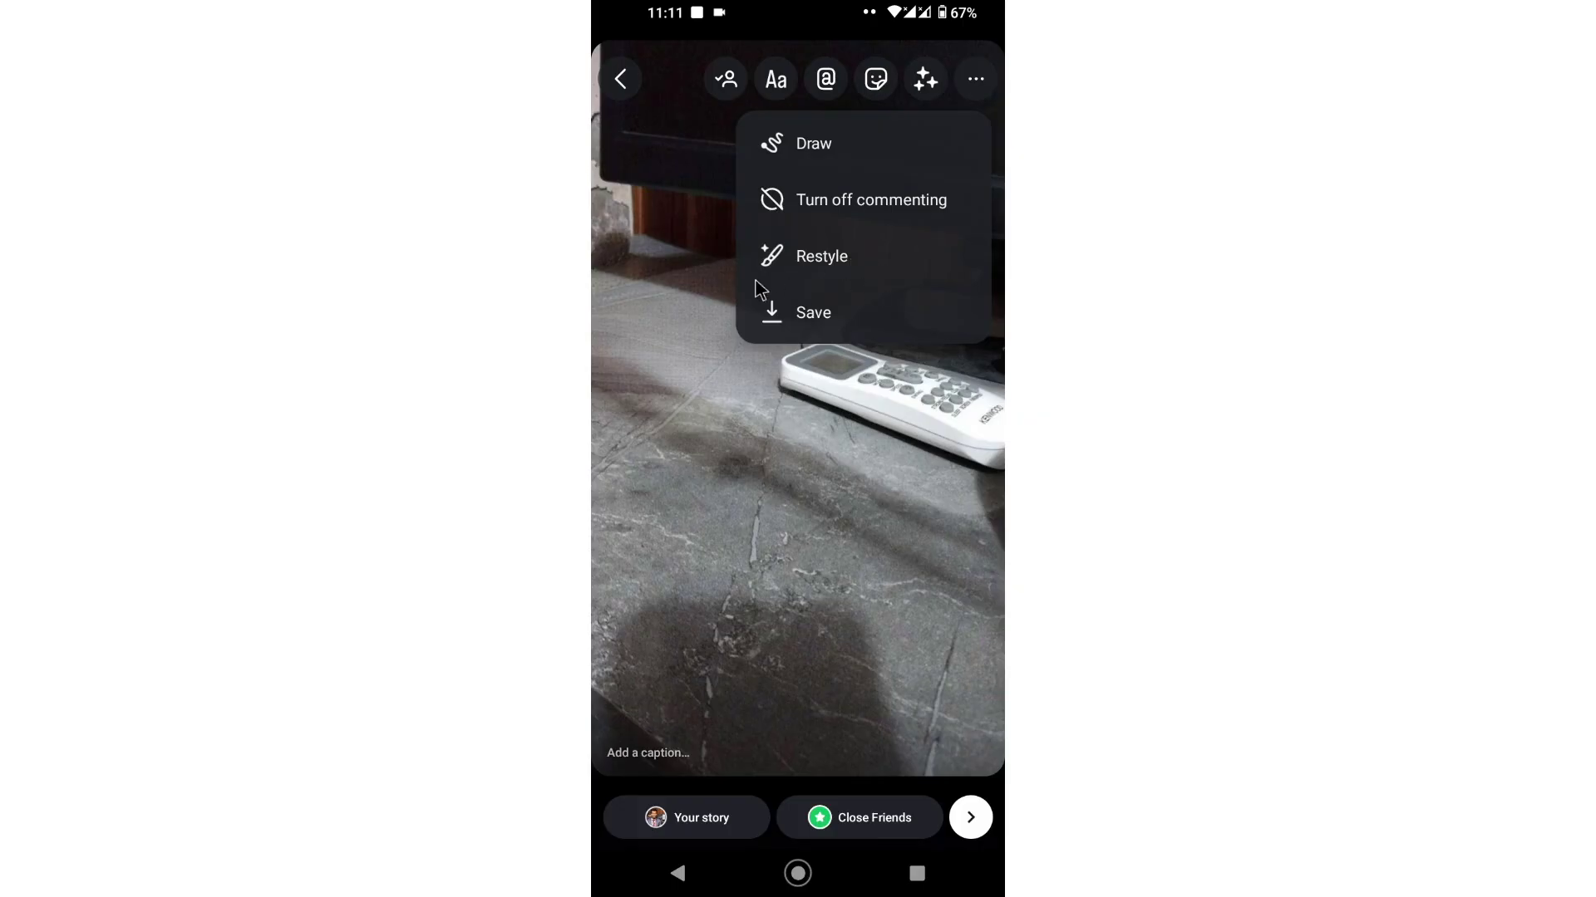
click(898, 455)
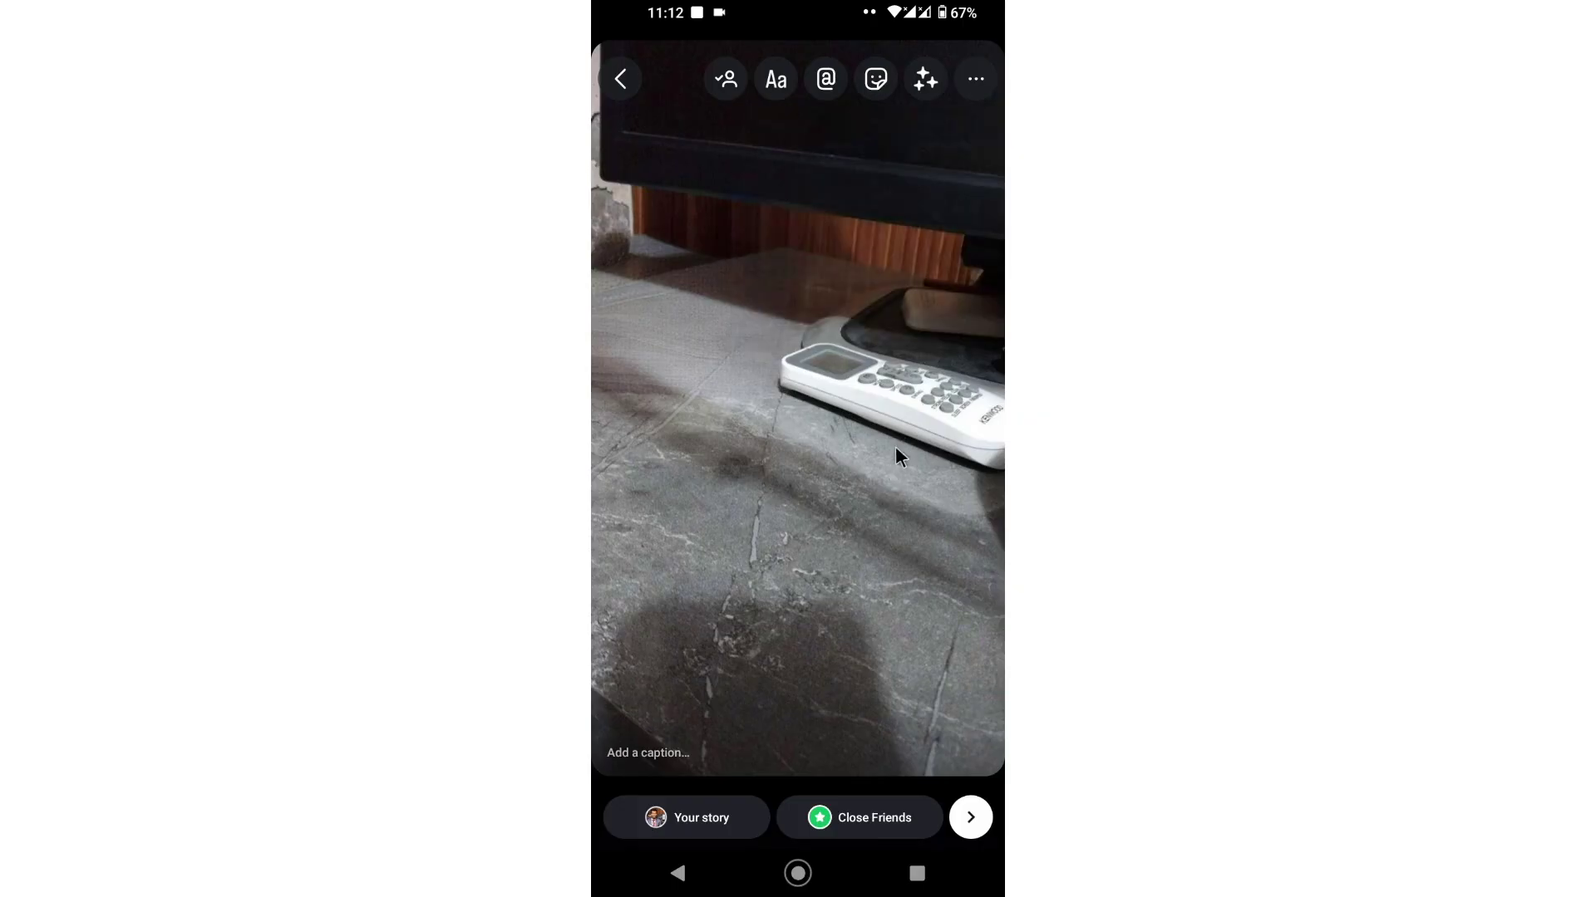
click(970, 85)
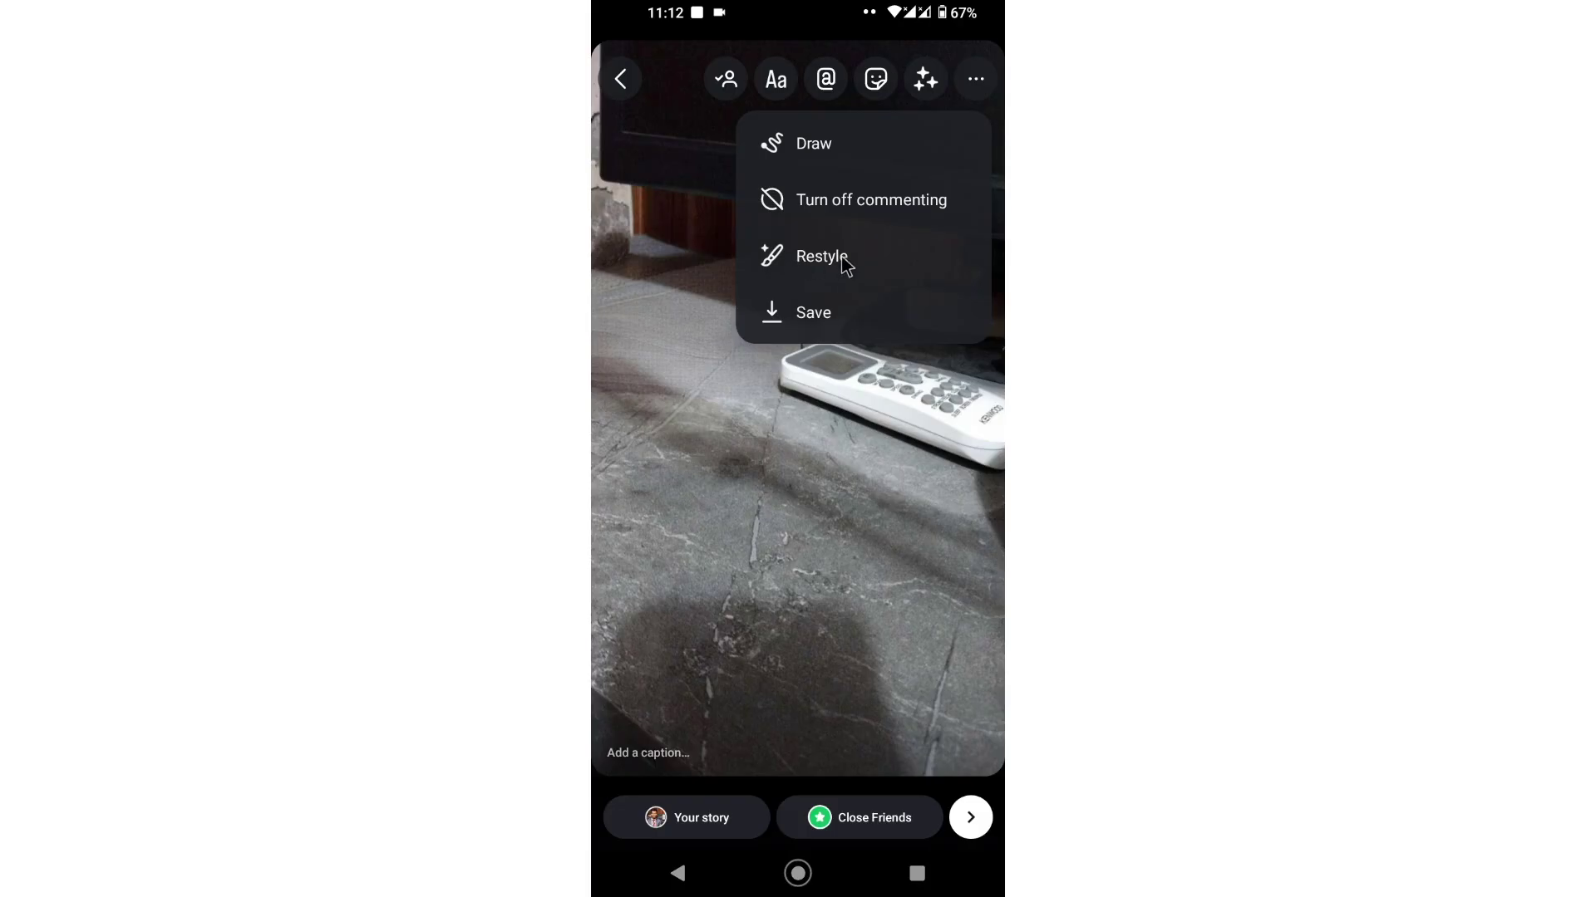
click(692, 819)
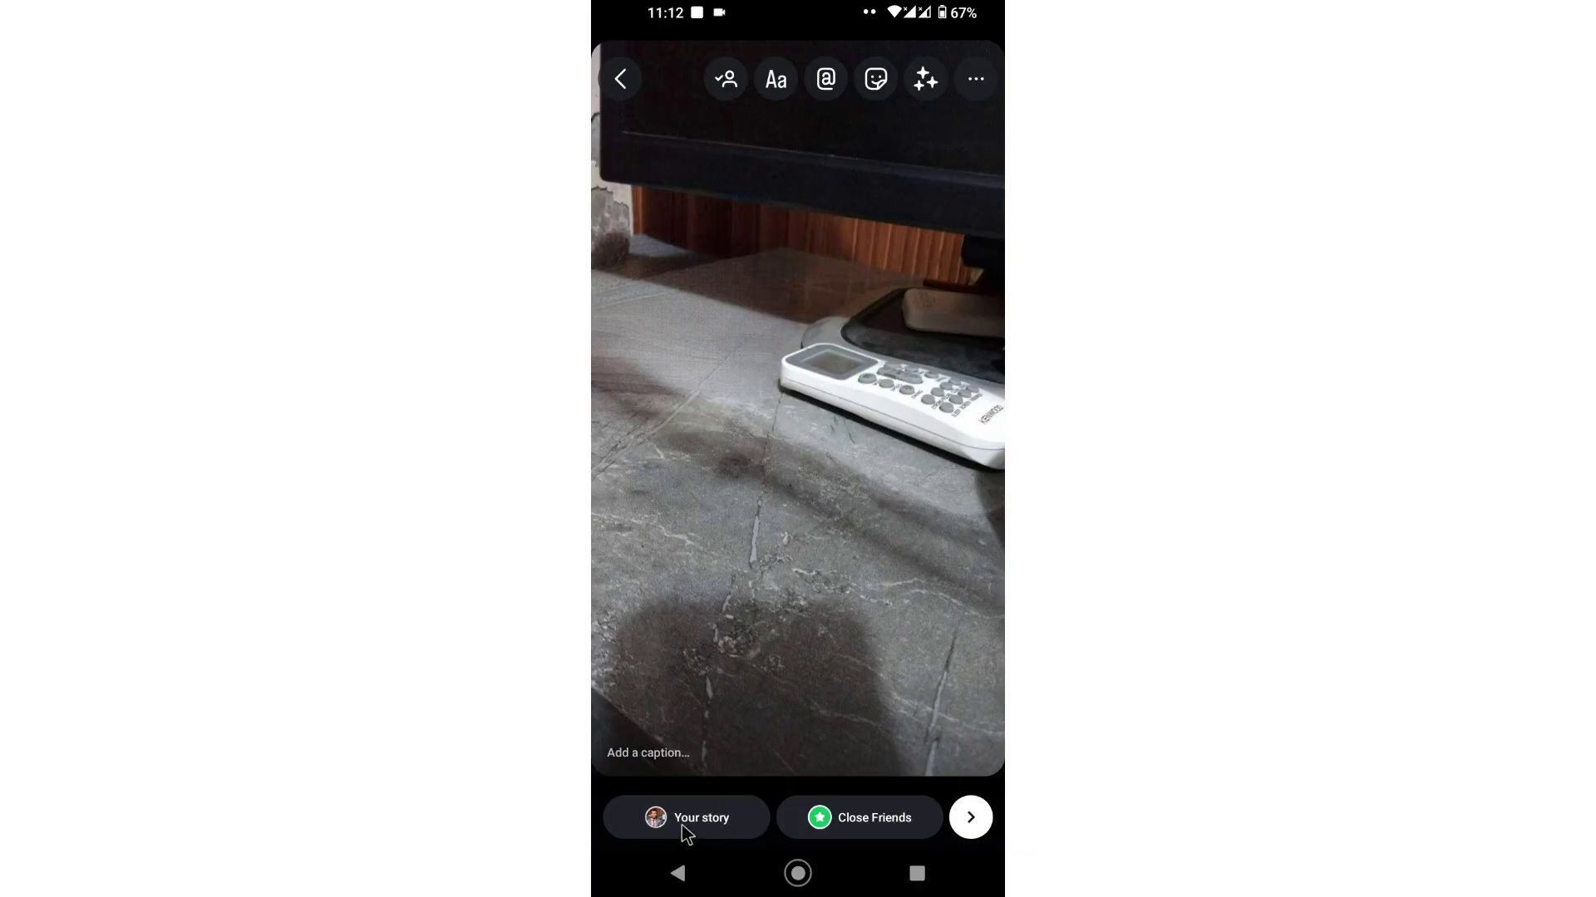
click(738, 510)
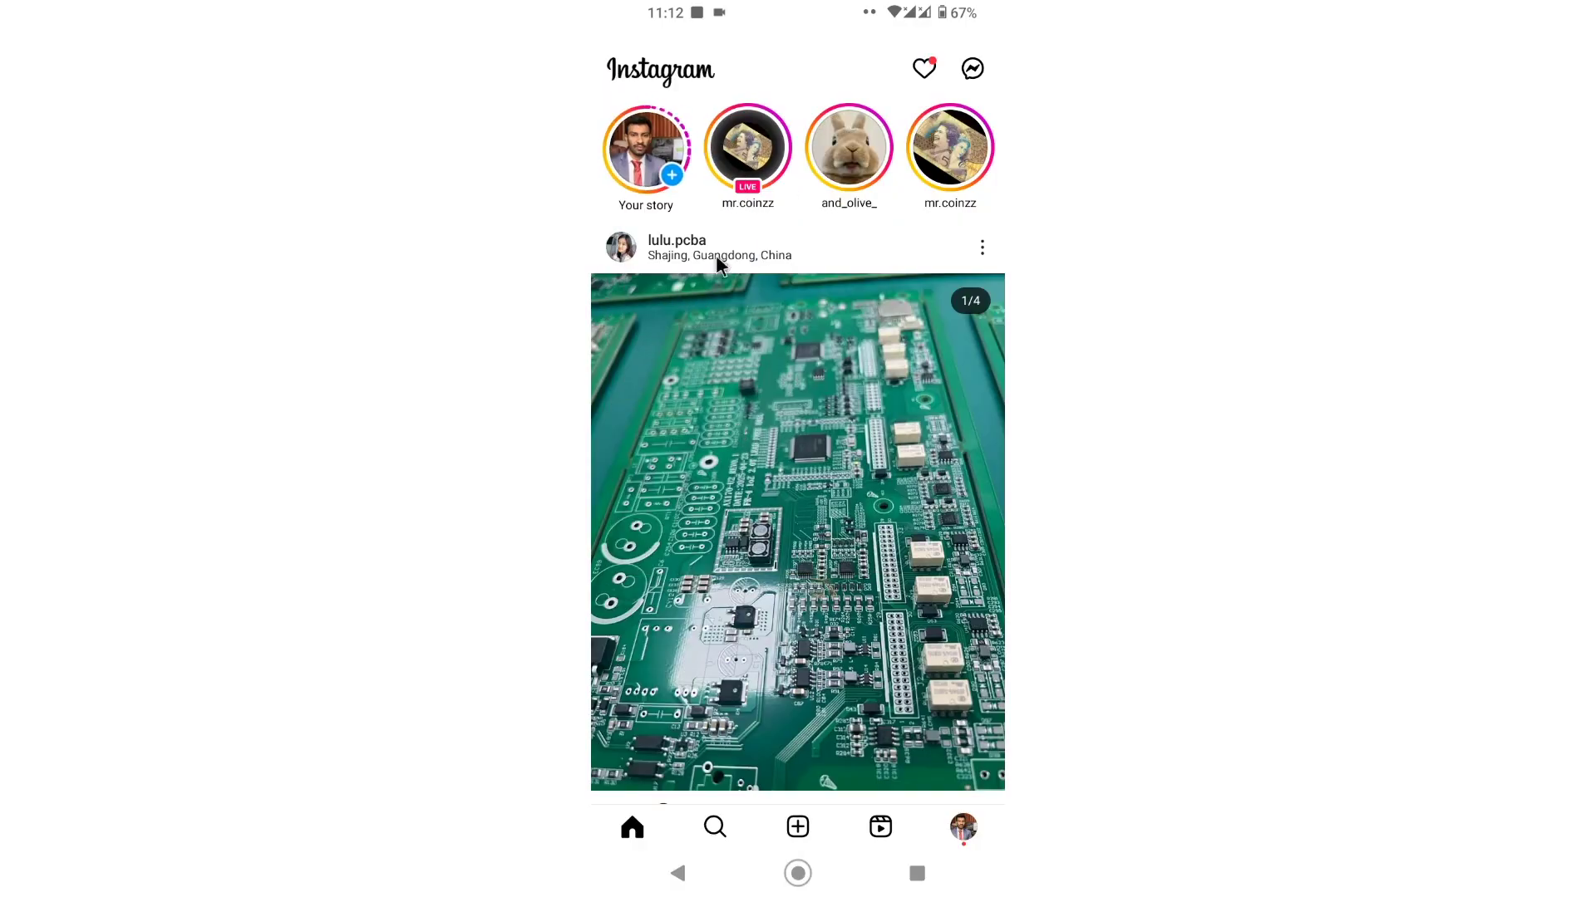
click(645, 153)
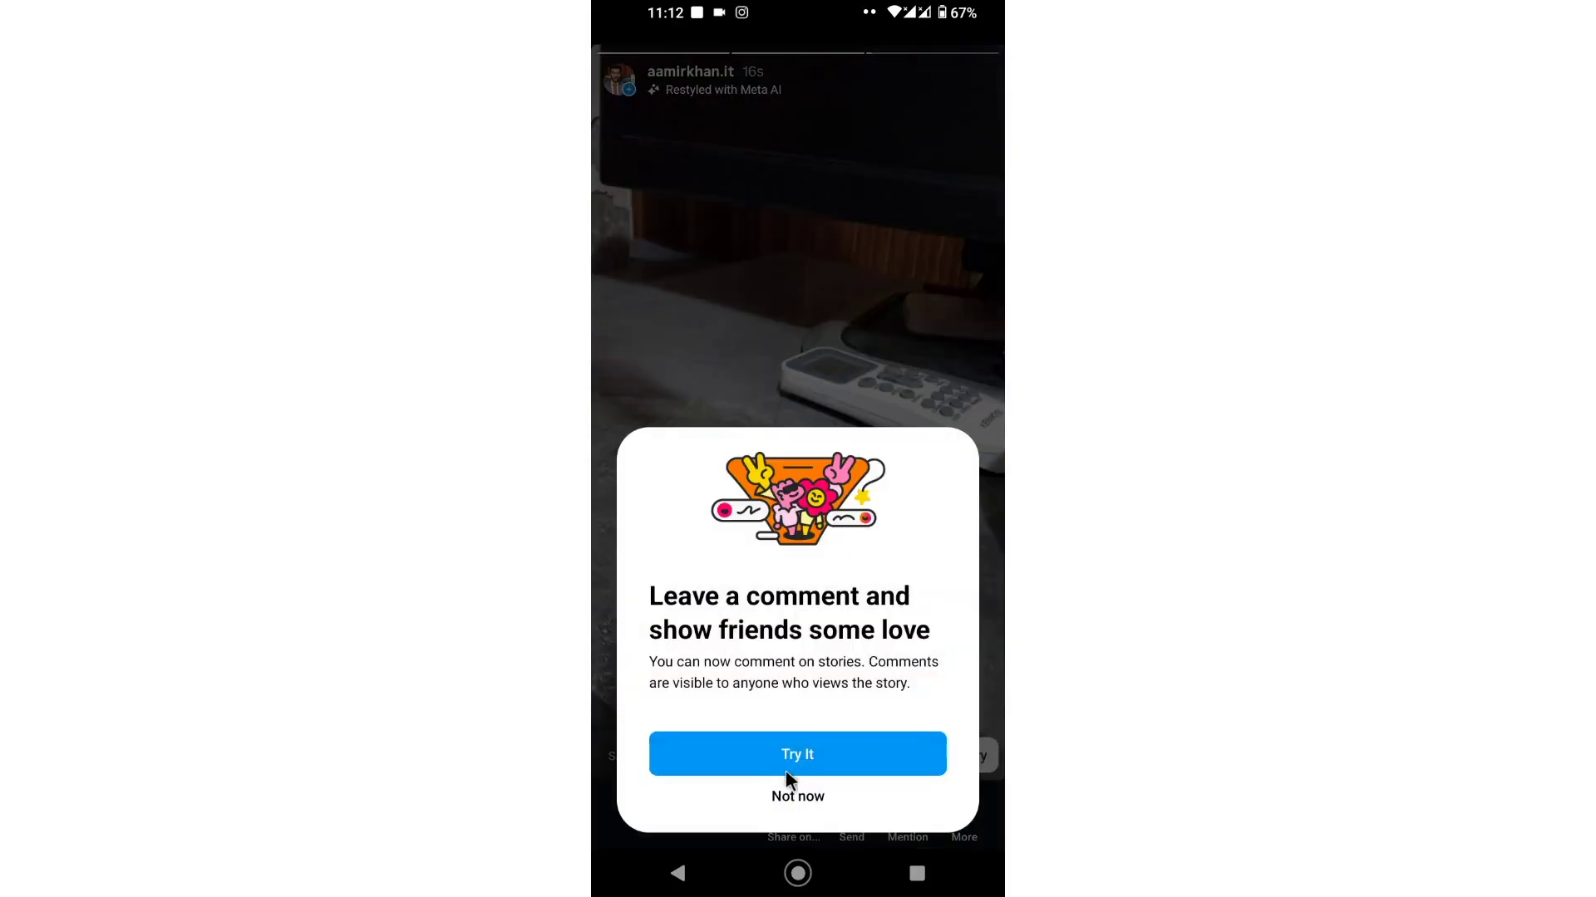
click(797, 797)
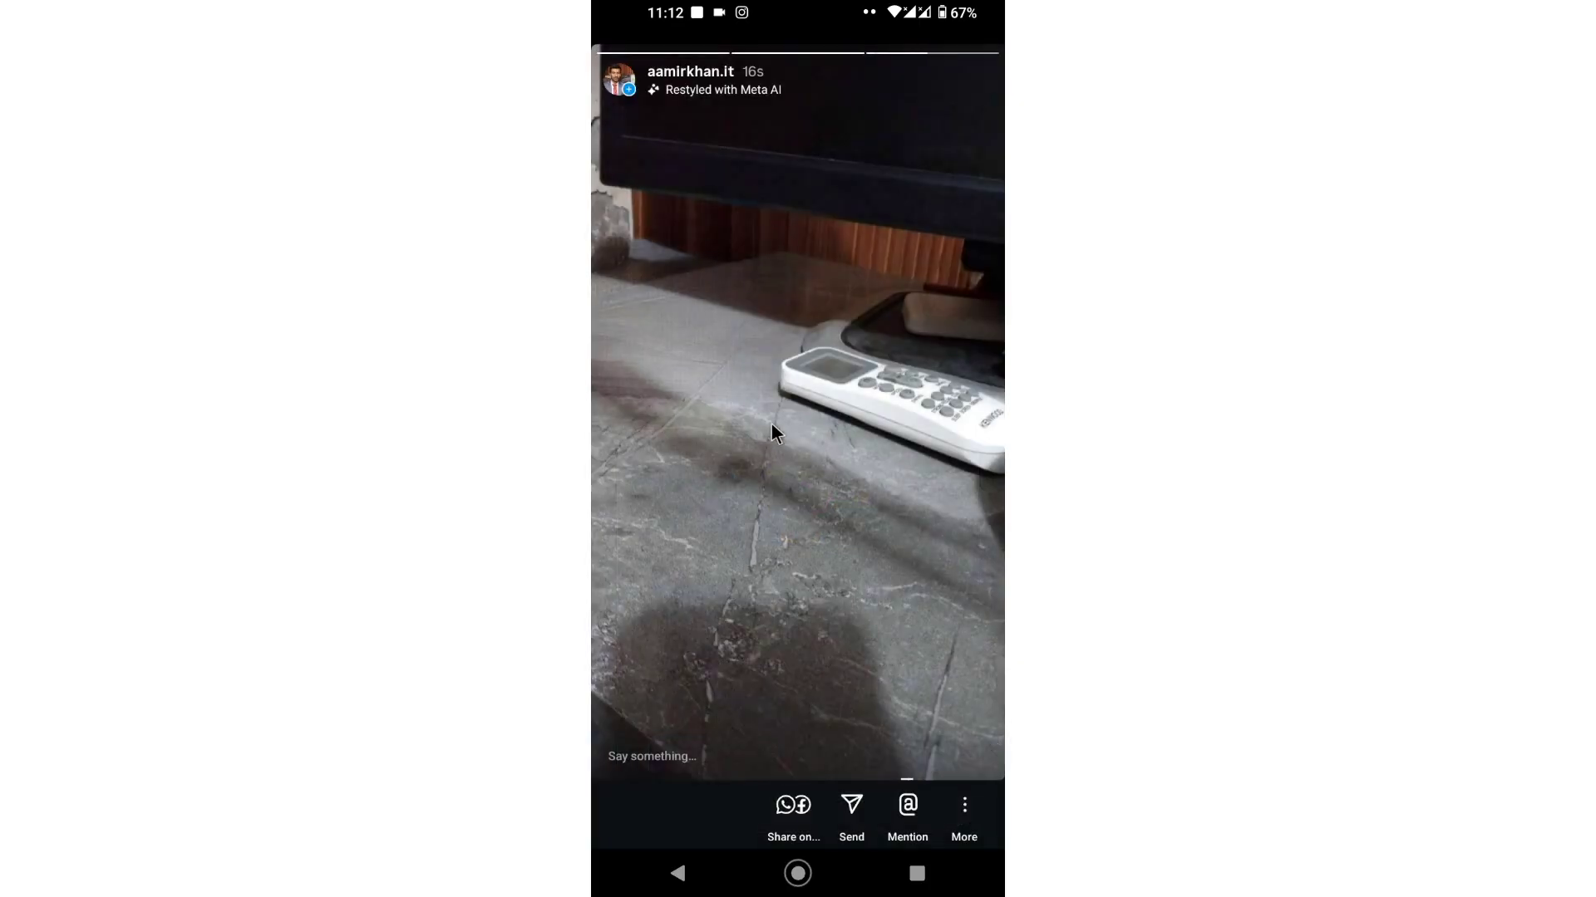
click(703, 874)
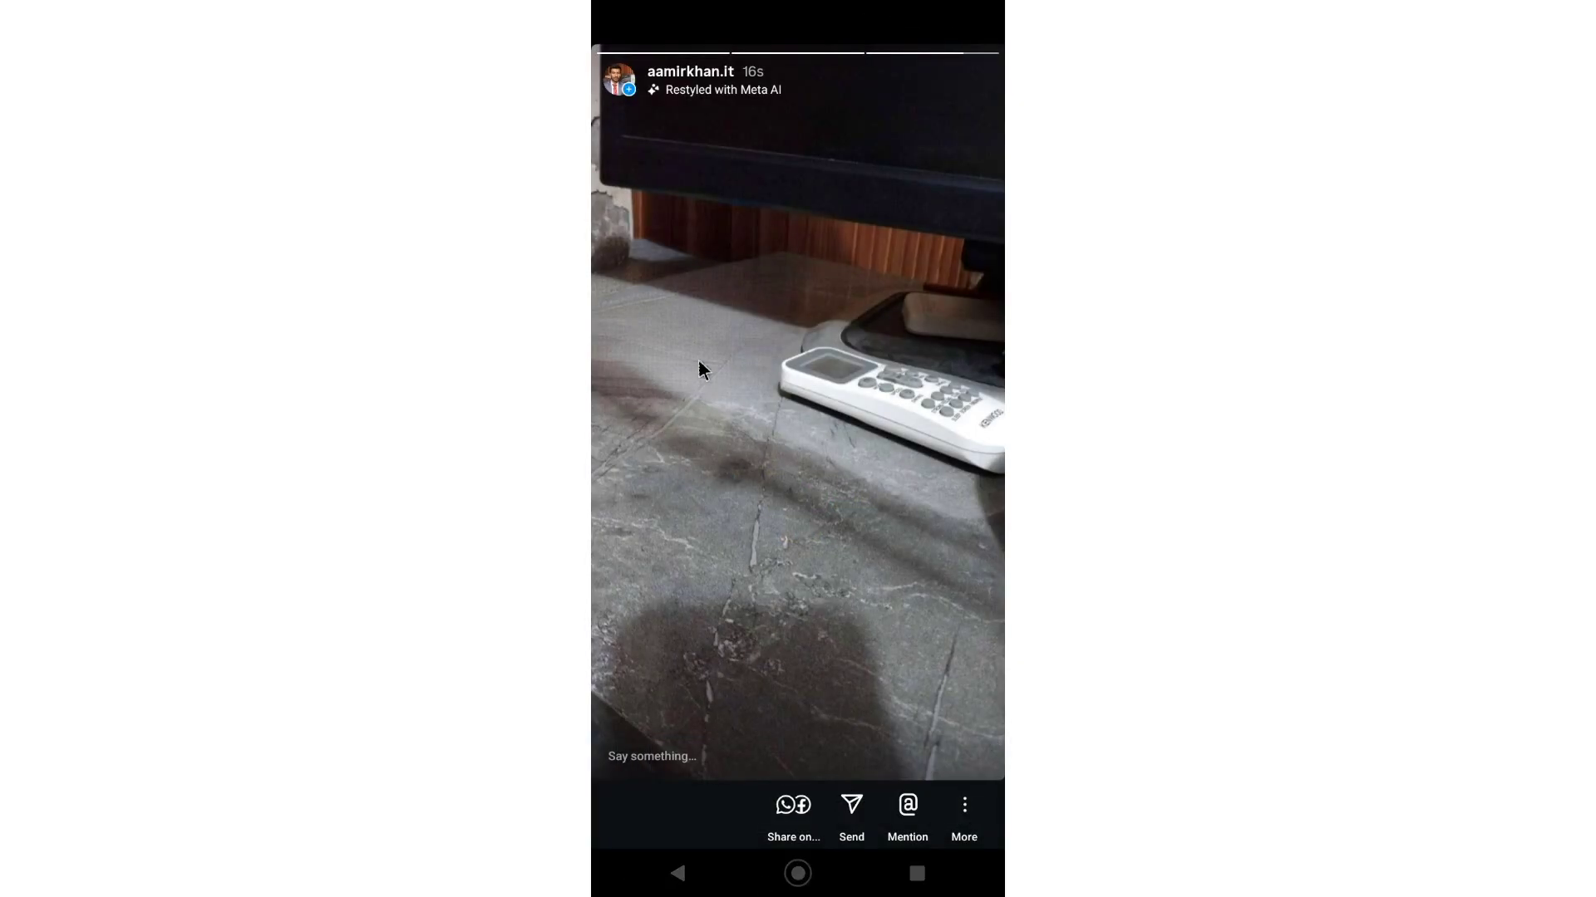
click(650, 145)
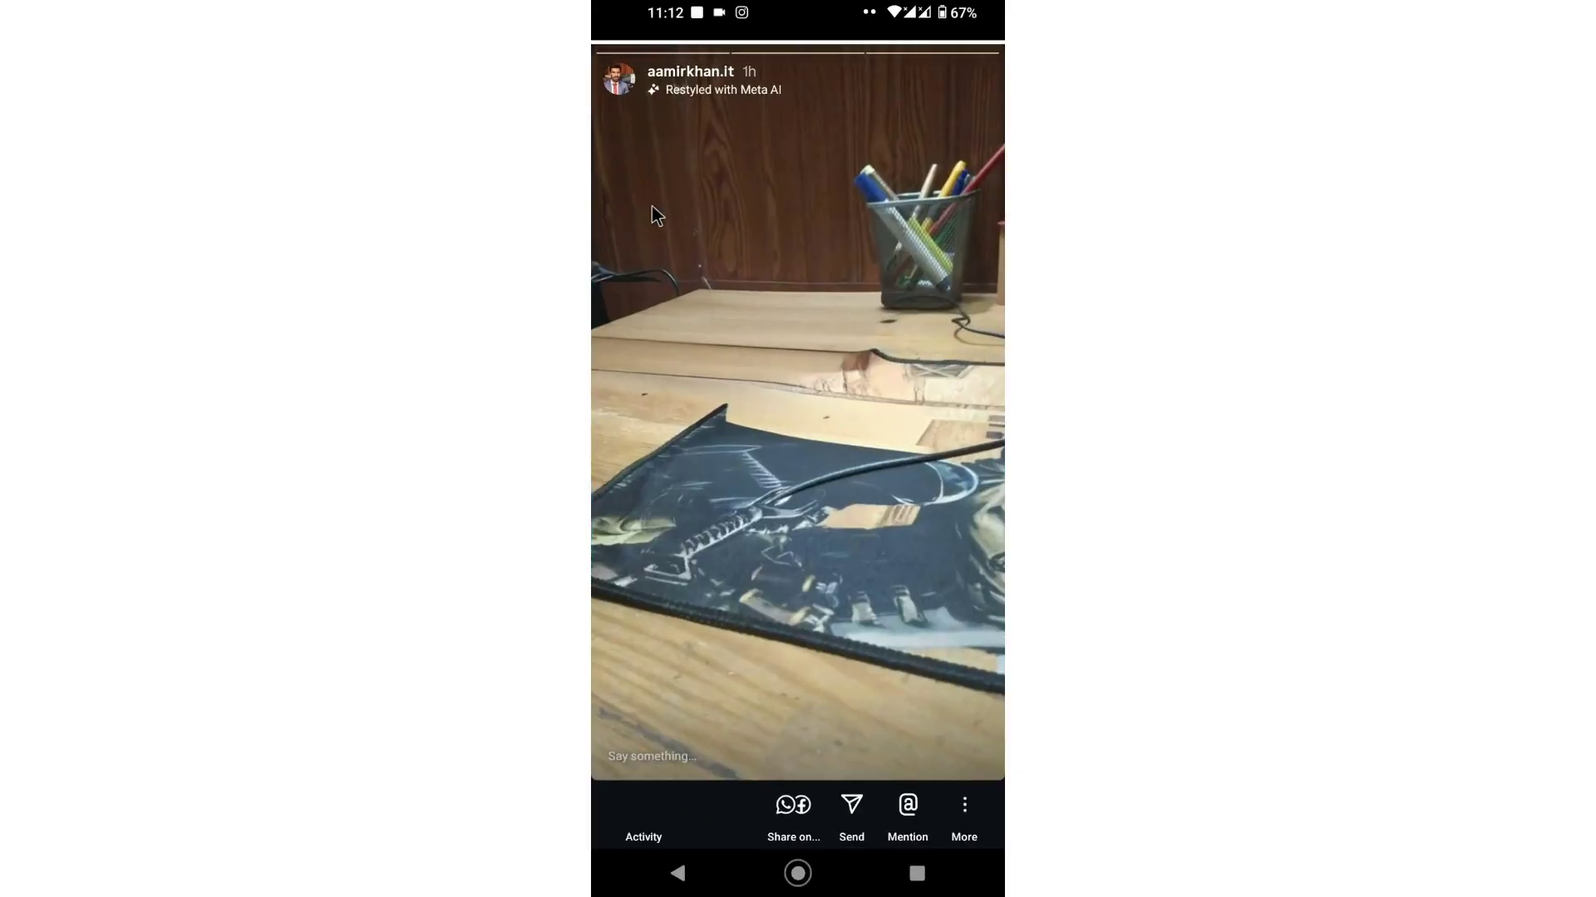
click(704, 880)
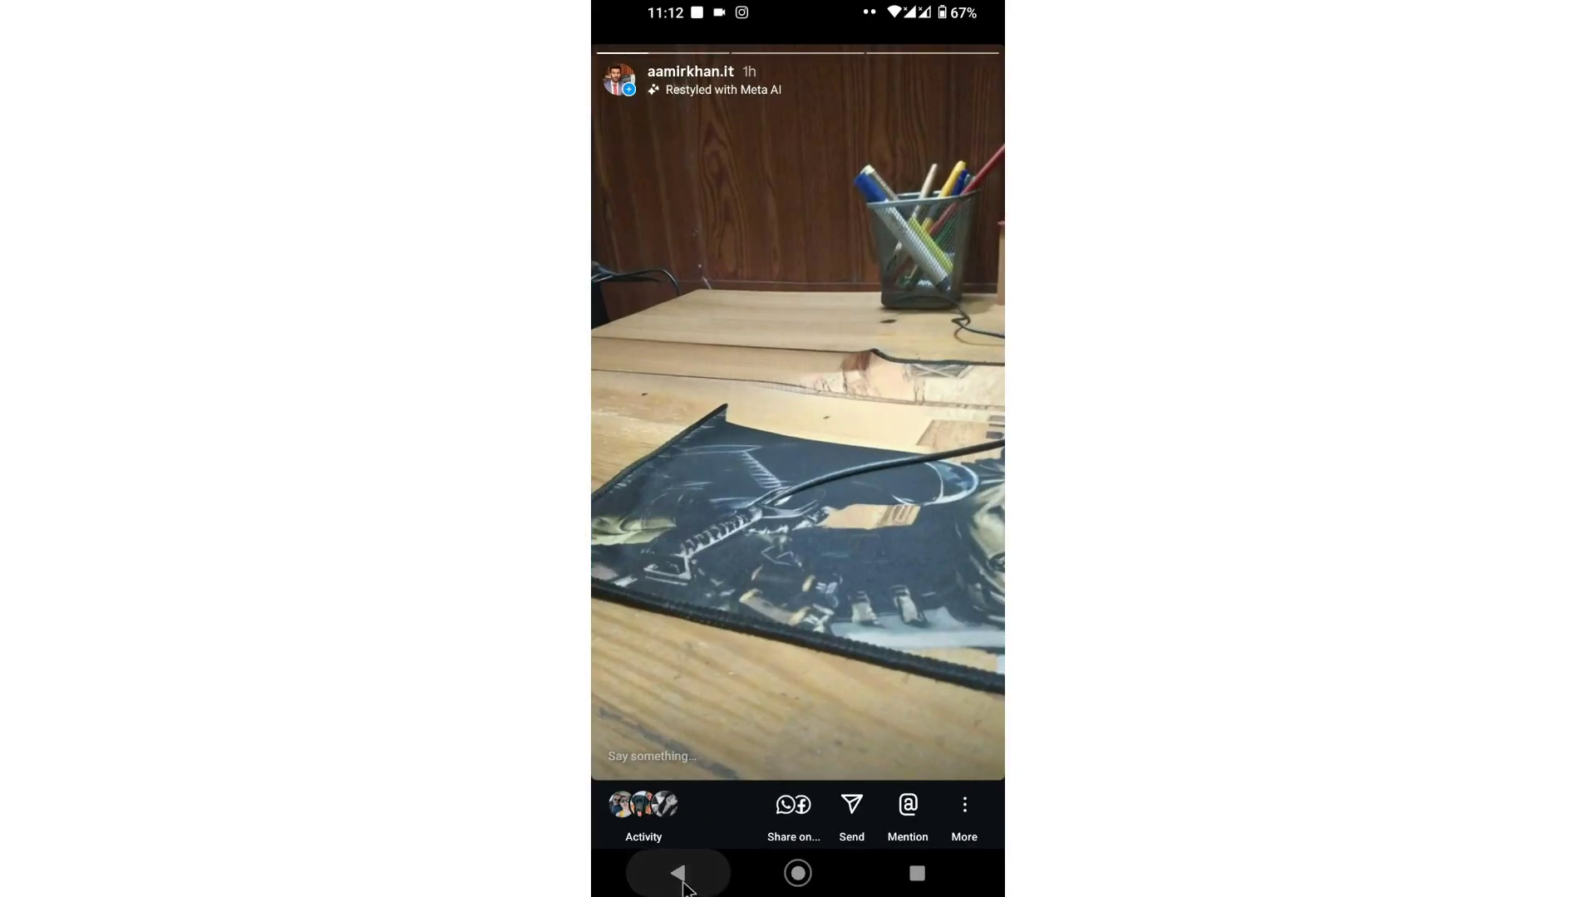